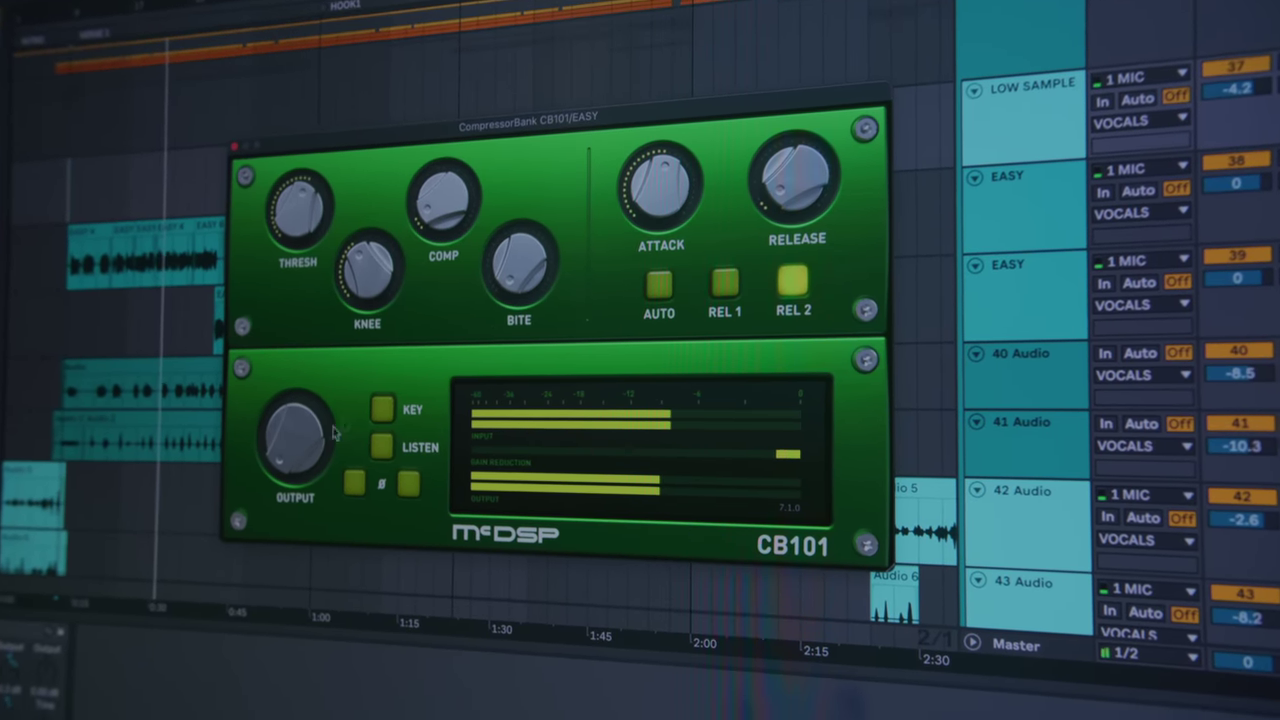
{"action": "left_click_drag", "start_coordinate": [290, 462], "coordinate": [283, 421]}
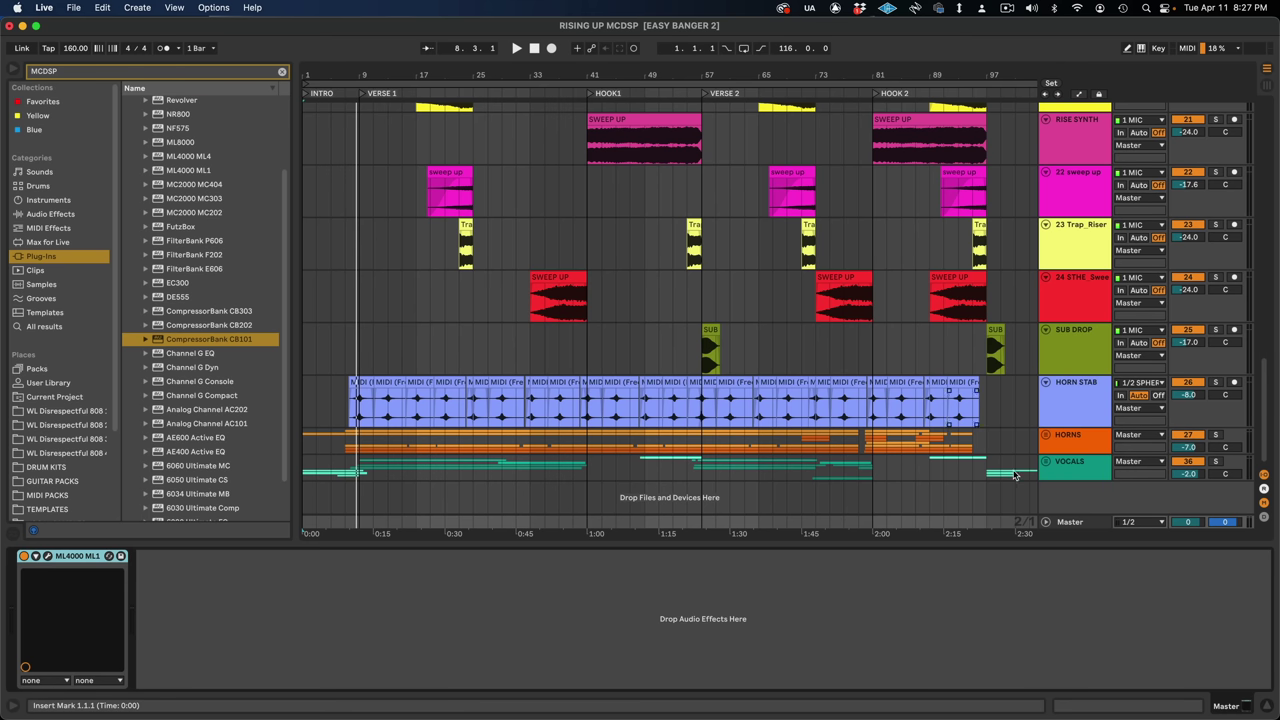
Expand the VOCALS group and select the upper EASY vocal track.
{"action": "left_click", "coordinate": [1046, 462]}
{"action": "scroll", "coordinate": [555, 328], "scroll_direction": "down", "scroll_amount": 10}
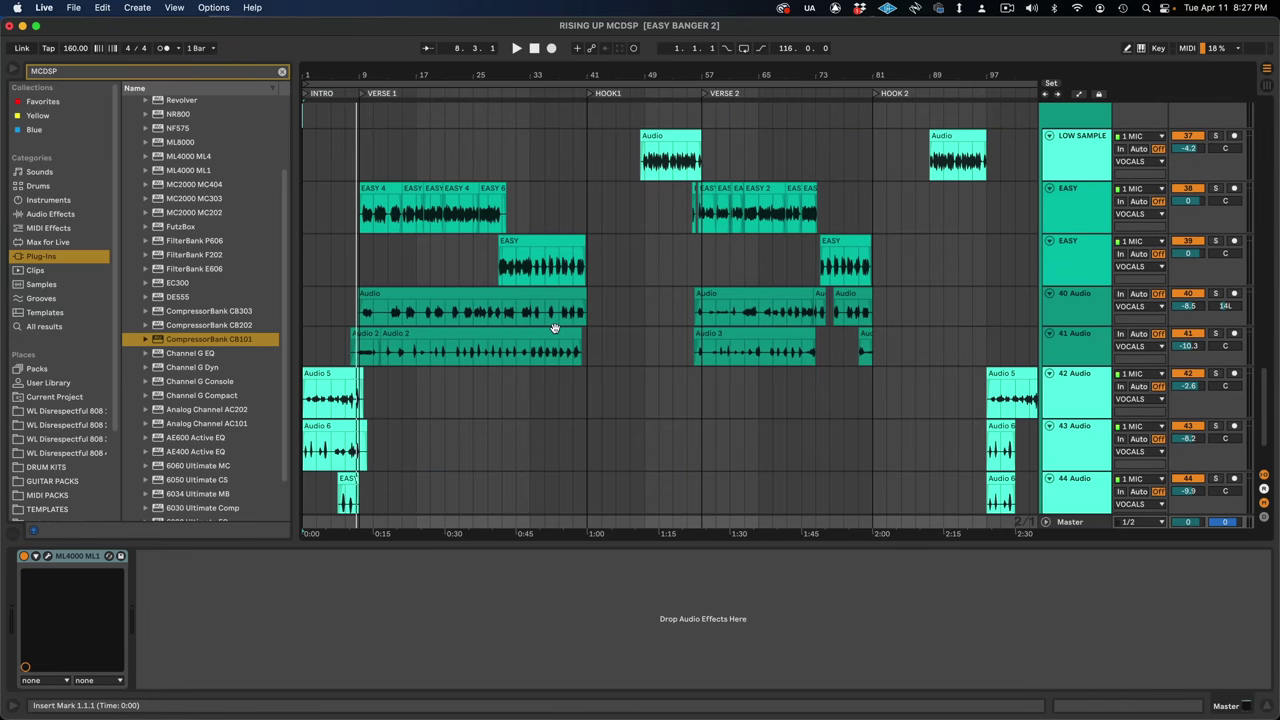
{"action": "left_click", "coordinate": [341, 215]}
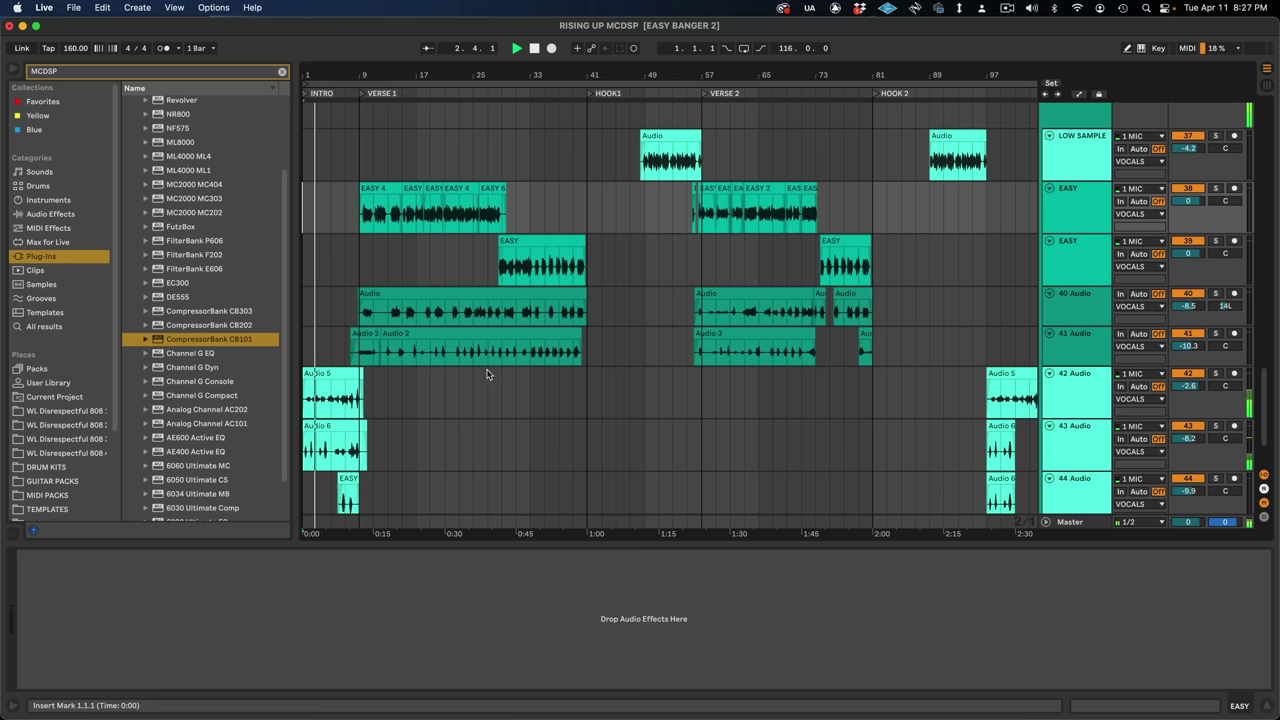
Load CompressorBank CB101 onto the selected EASY vocal track and reposition its plug-in window.
{"action": "scroll", "coordinate": [487, 374], "scroll_direction": "up", "scroll_amount": 3}
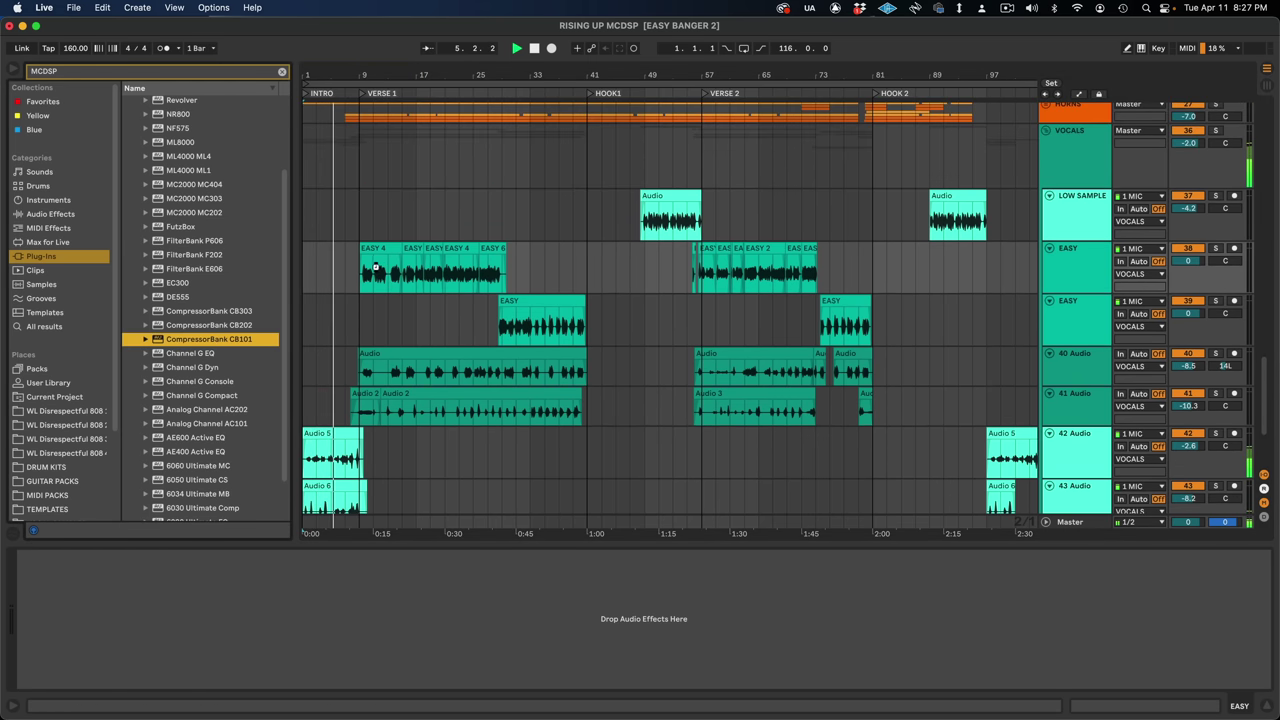
{"action": "key", "text": "Return"}
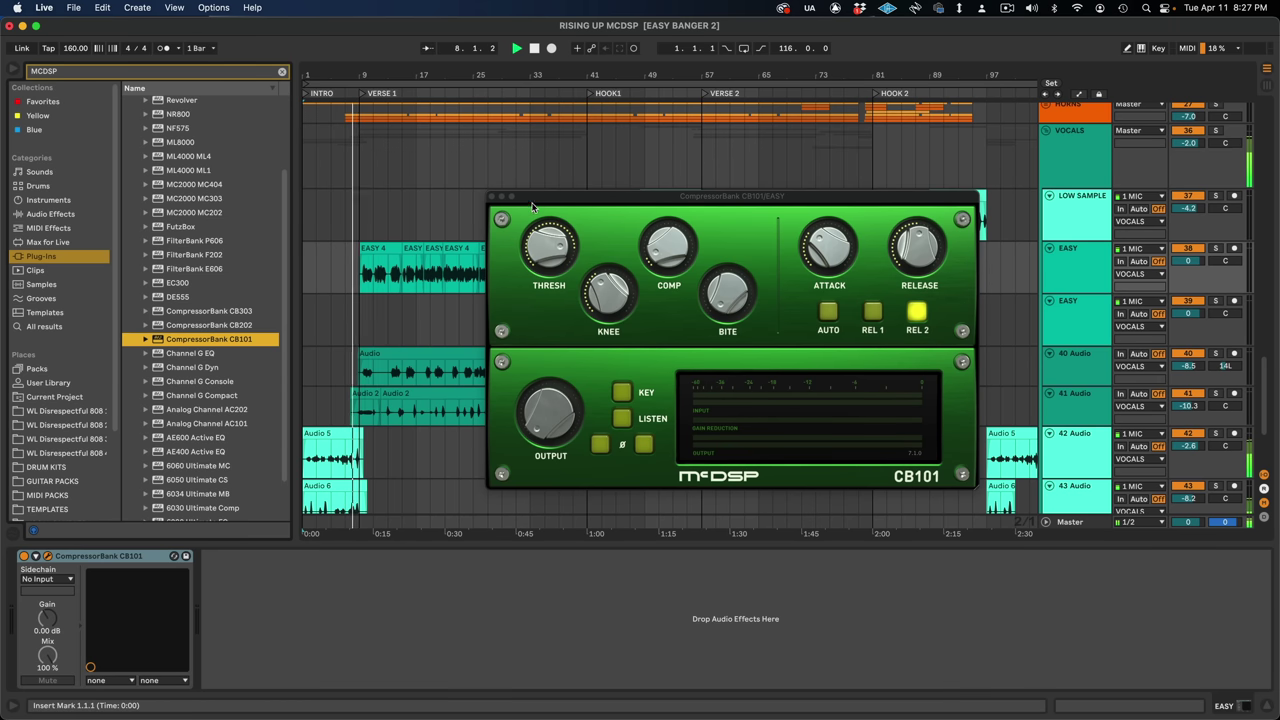
{"action": "left_click_drag", "start_coordinate": [549, 195], "coordinate": [571, 189]}
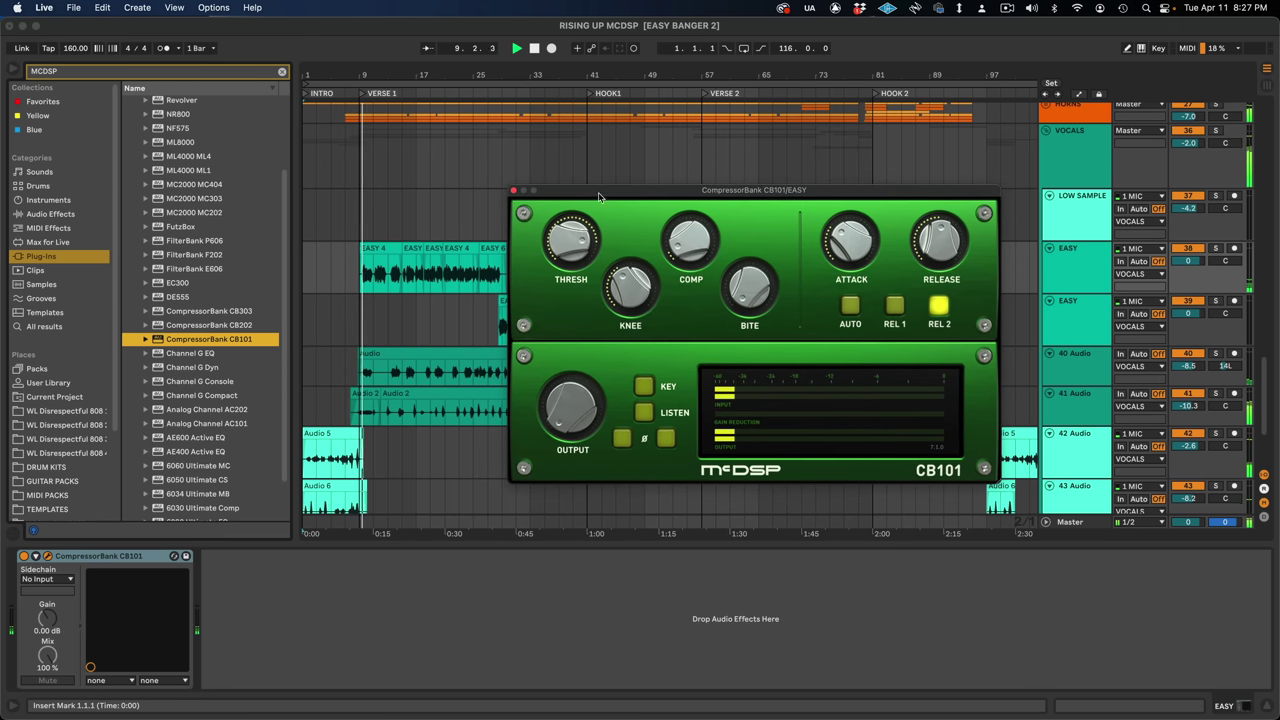
Lower the CB101 threshold to -20.0 dB while auditioning the vocal from the start of Verse 1.
{"action": "mouse_move", "coordinate": [553, 251]}
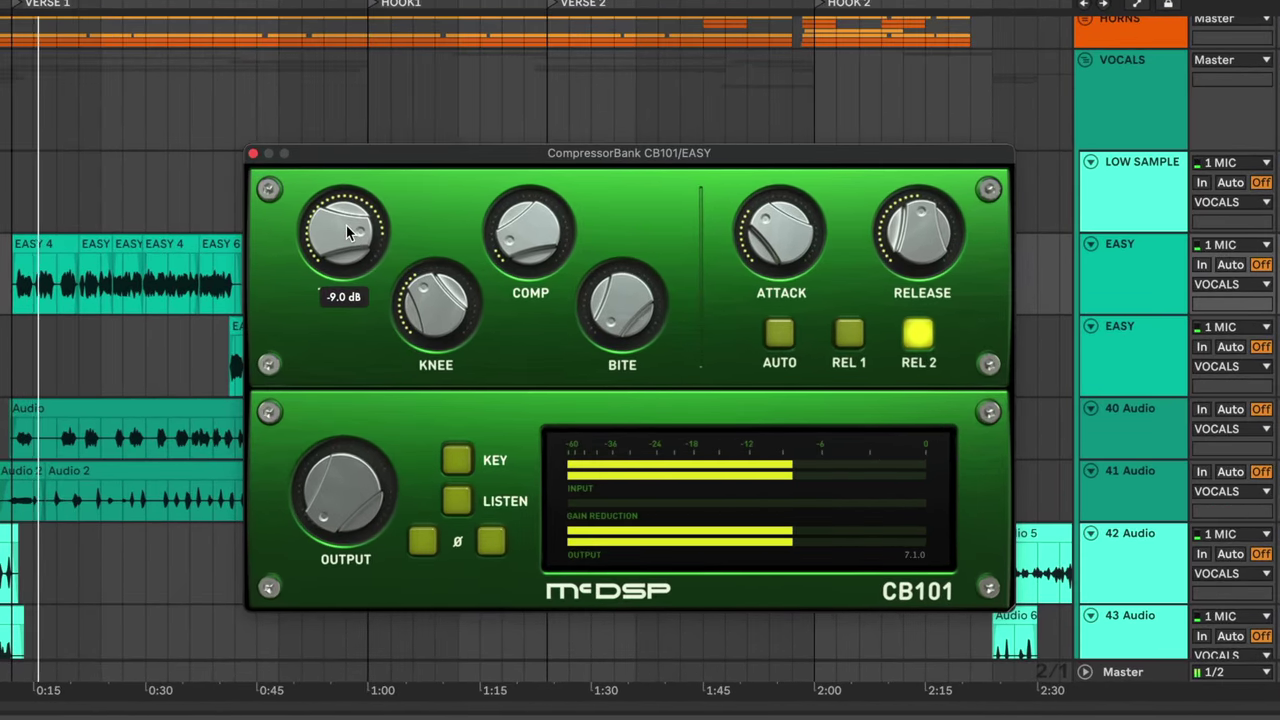
{"action": "left_click_drag", "start_coordinate": [344, 228], "coordinate": [332, 254]}
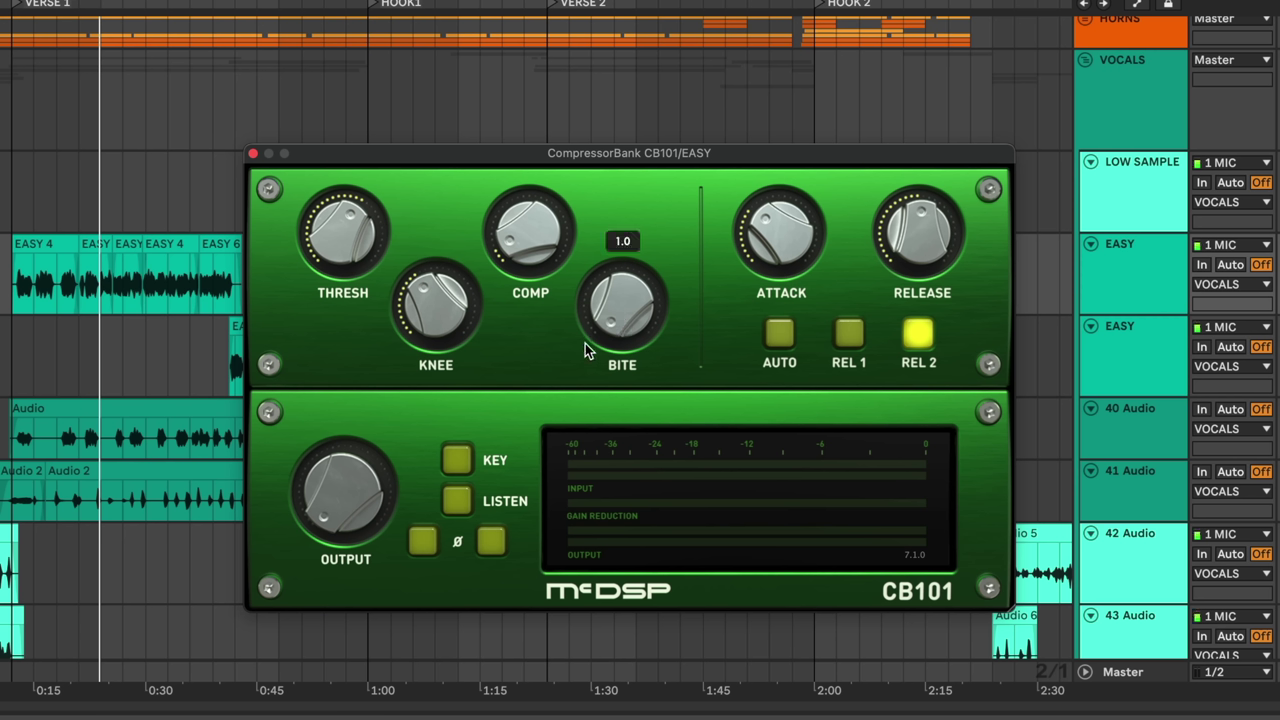
{"action": "mouse_move", "coordinate": [805, 263]}
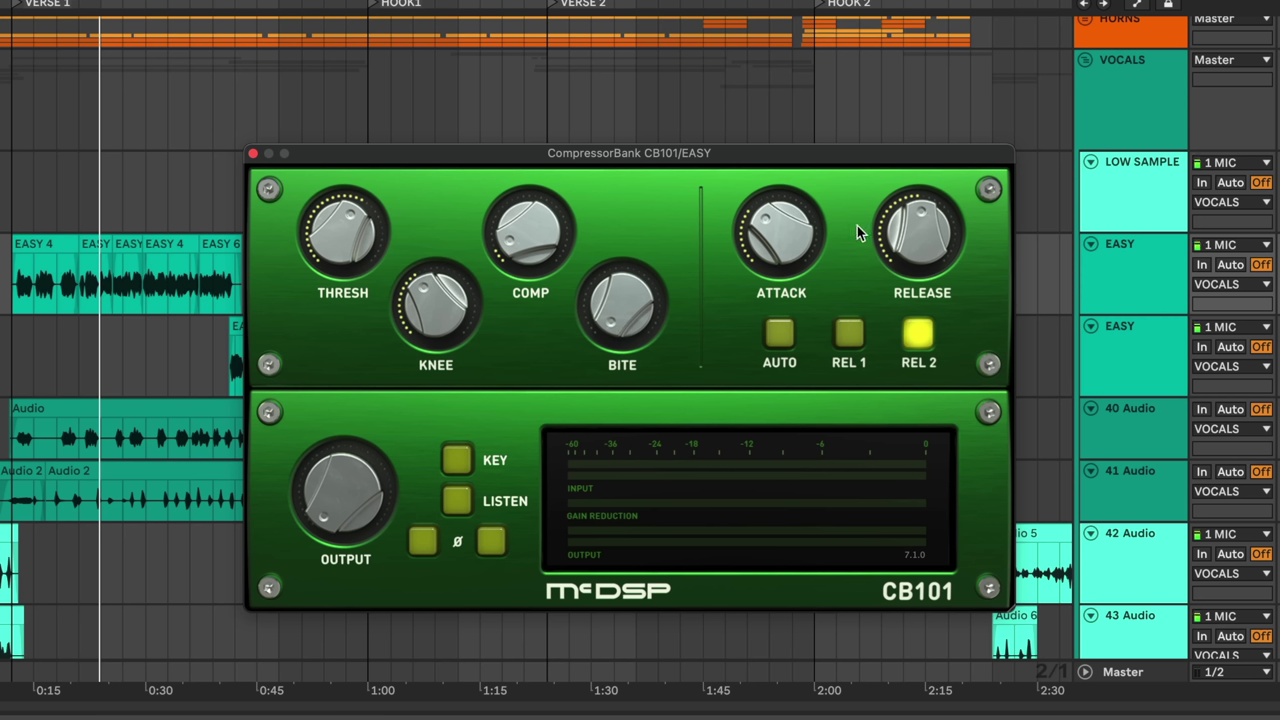
{"action": "mouse_move", "coordinate": [297, 510]}
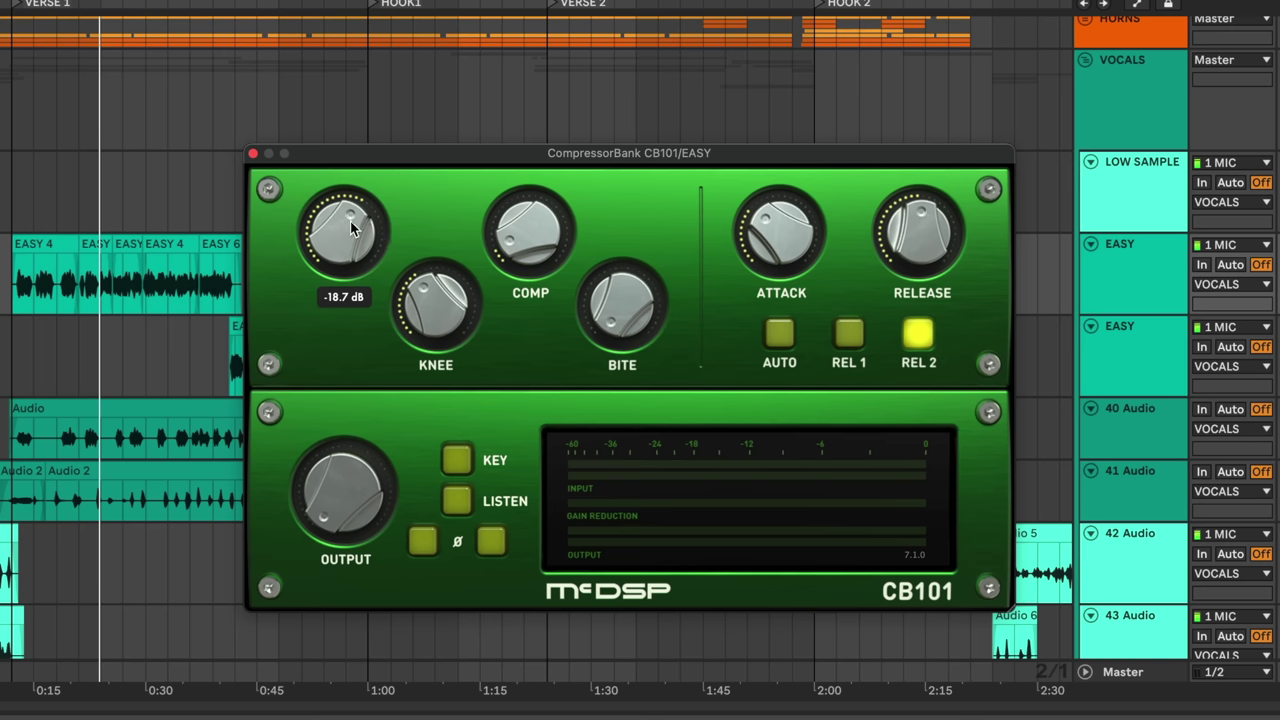
{"action": "scroll", "coordinate": [344, 222], "scroll_direction": "up", "scroll_amount": 10}
{"action": "scroll", "coordinate": [349, 224], "scroll_direction": "up", "scroll_amount": 3}
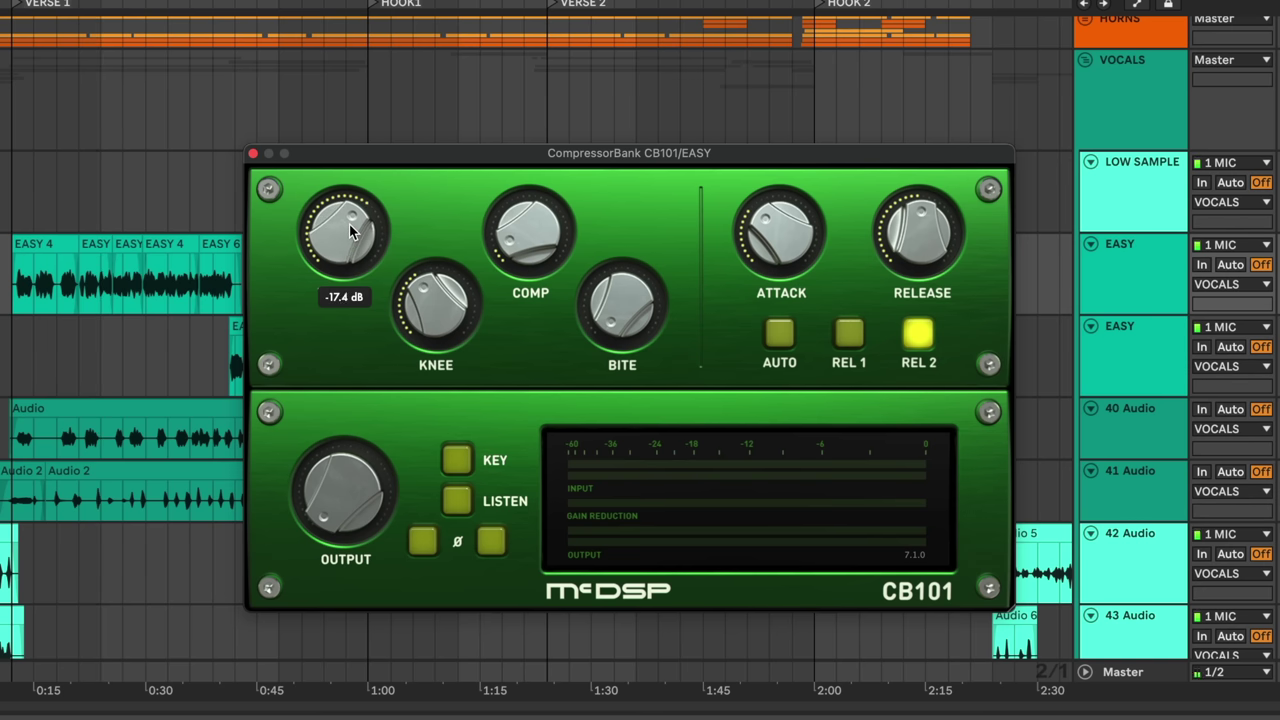
{"action": "left_click", "coordinate": [12, 198]}
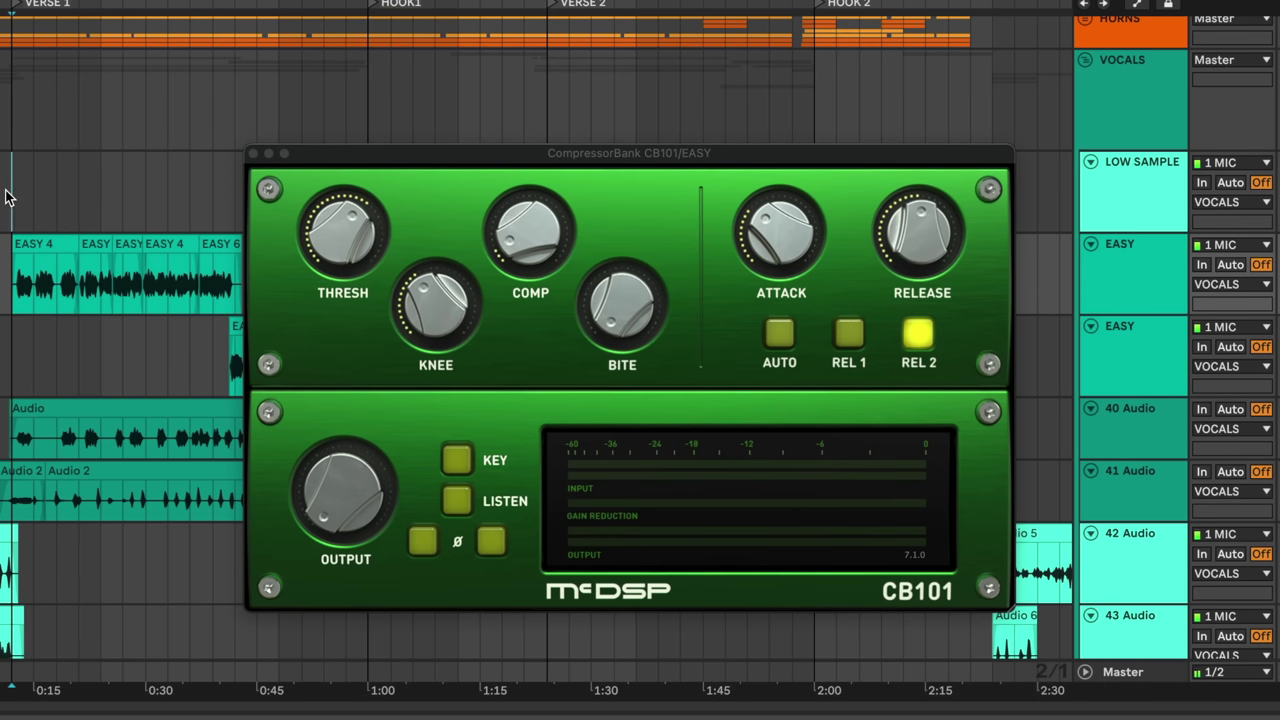
{"action": "key", "text": "space"}
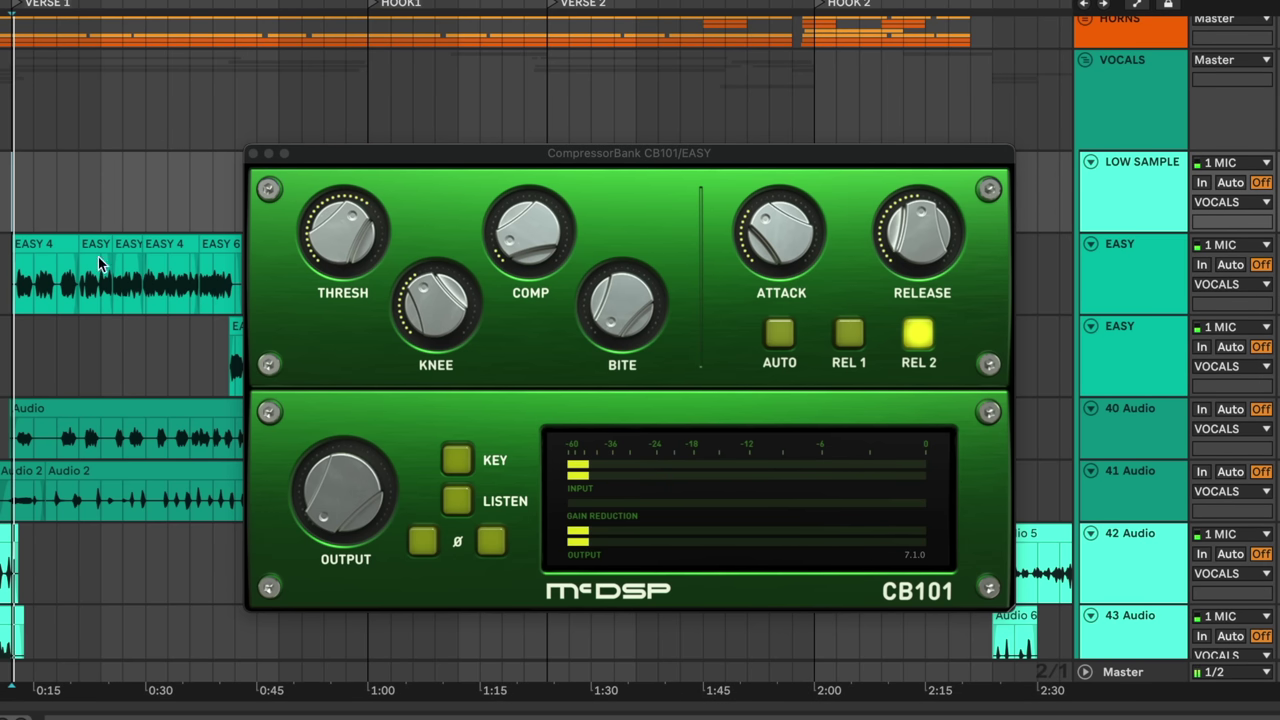
{"action": "mouse_move", "coordinate": [340, 220]}
{"action": "left_click_drag", "start_coordinate": [338, 224], "coordinate": [342, 221]}
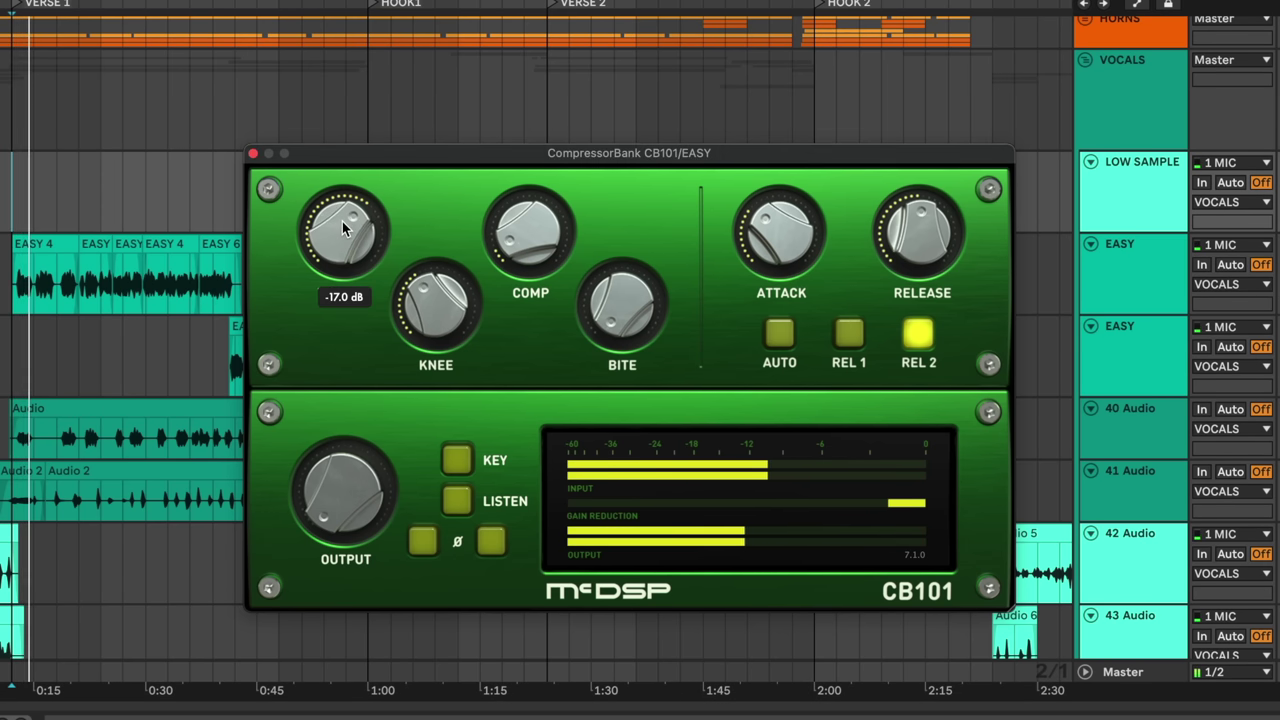
{"action": "mouse_move", "coordinate": [427, 301]}
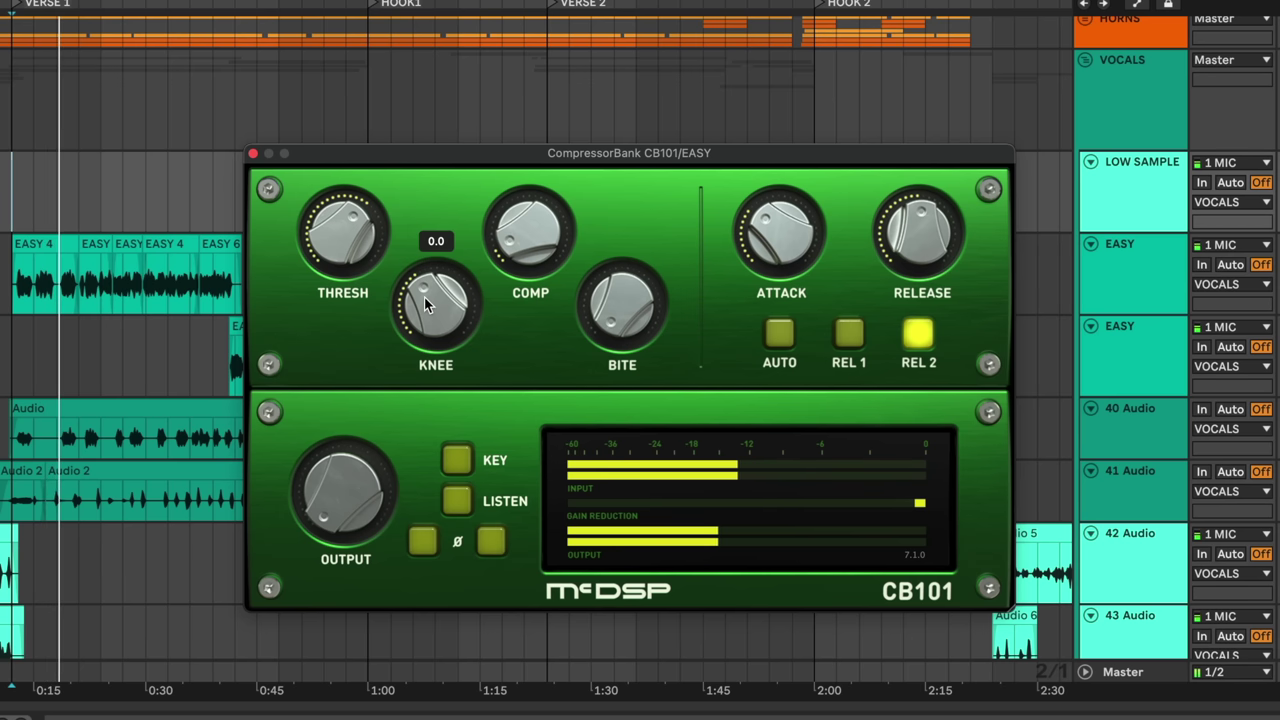
{"action": "mouse_move", "coordinate": [357, 250]}
{"action": "left_click_drag", "start_coordinate": [355, 244], "coordinate": [350, 256]}
Try a CB101 compression ratio of 9.99:1 and bring it back down to a low ratio.
{"action": "mouse_move", "coordinate": [504, 262]}
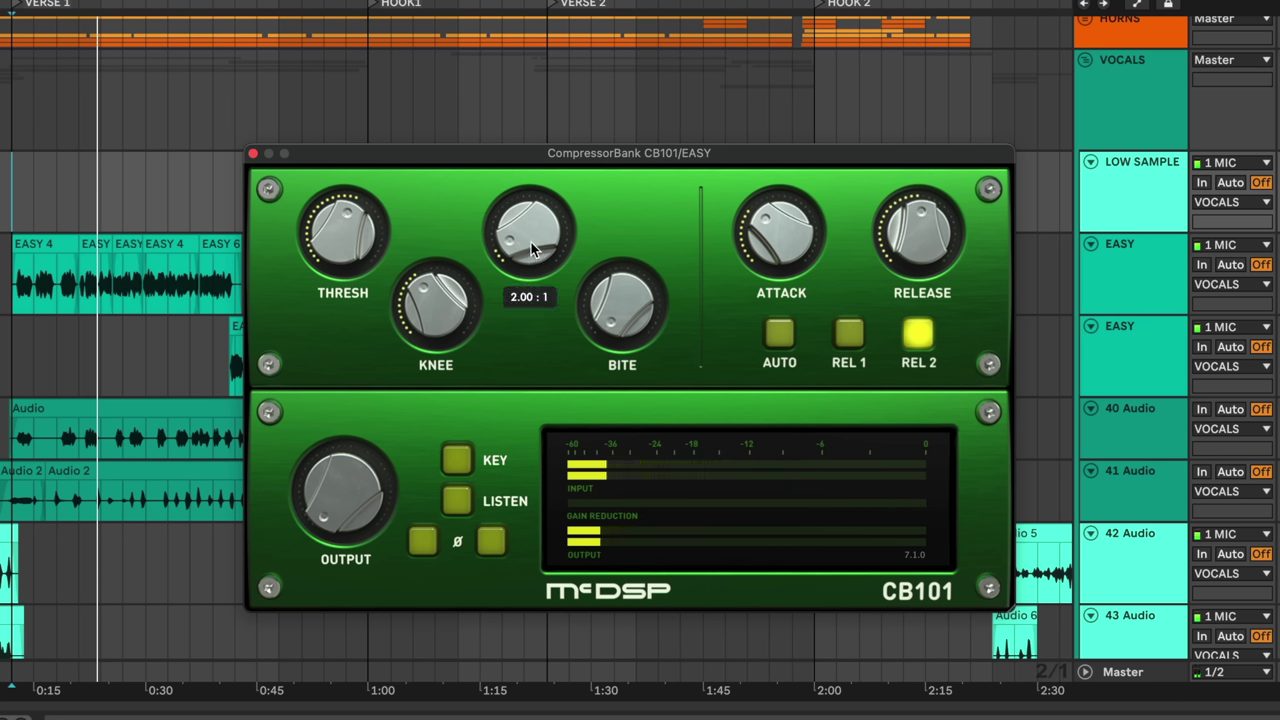
{"action": "left_click_drag", "start_coordinate": [509, 247], "coordinate": [510, 190]}
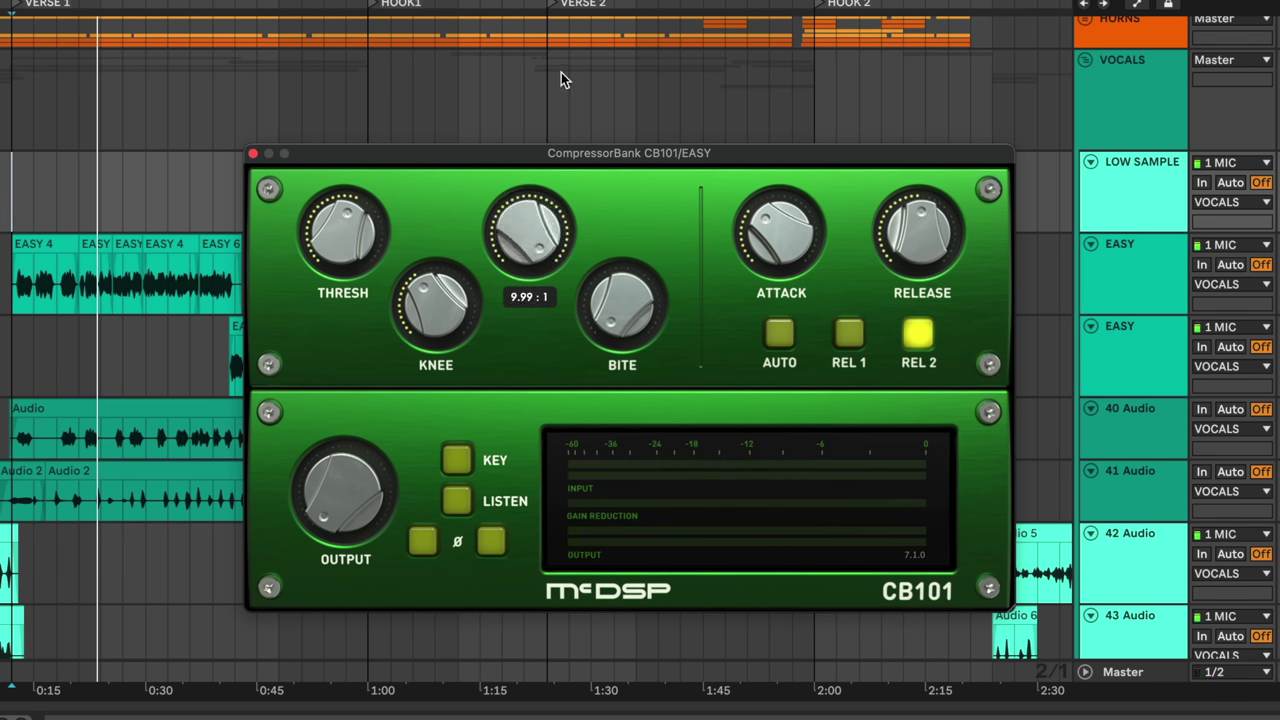
{"action": "left_click_drag", "start_coordinate": [561, 80], "coordinate": [532, 181]}
{"action": "left_click_drag", "start_coordinate": [513, 247], "coordinate": [510, 254]}
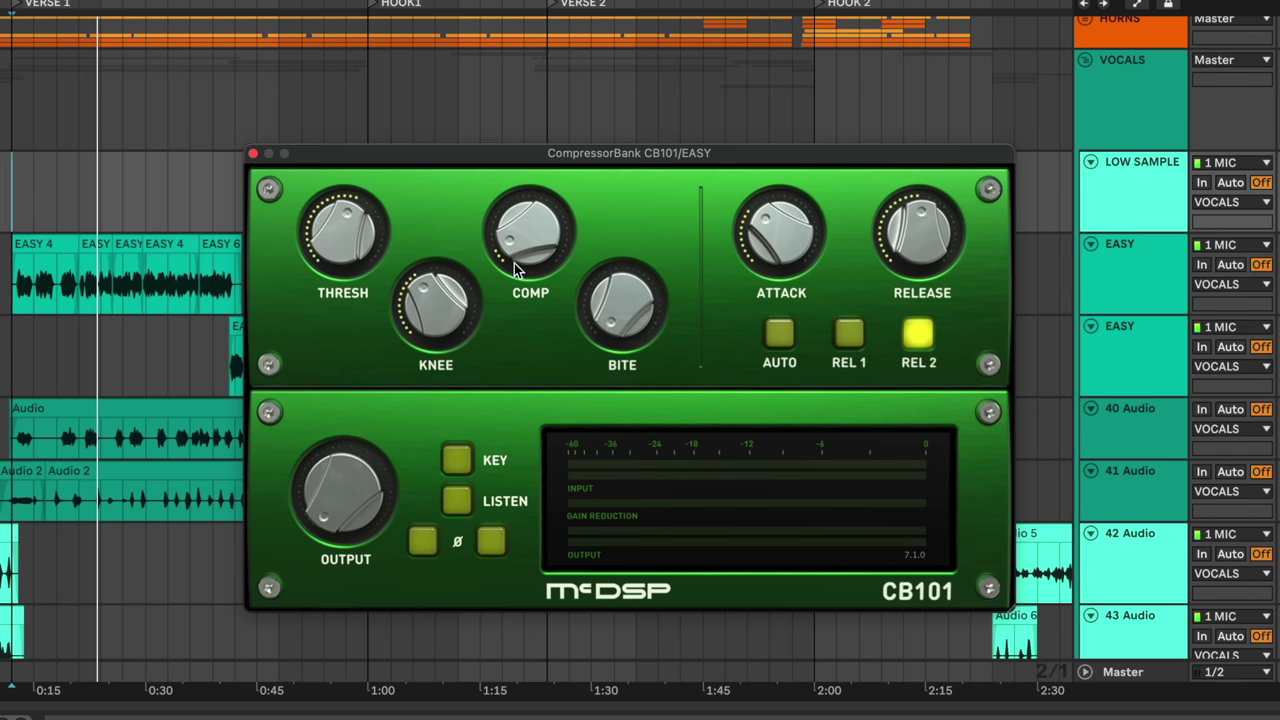
Play the vocal, set the CB101 attack to 11.00 msec and shorten its release.
{"action": "key", "text": "space"}
{"action": "mouse_move", "coordinate": [757, 246]}
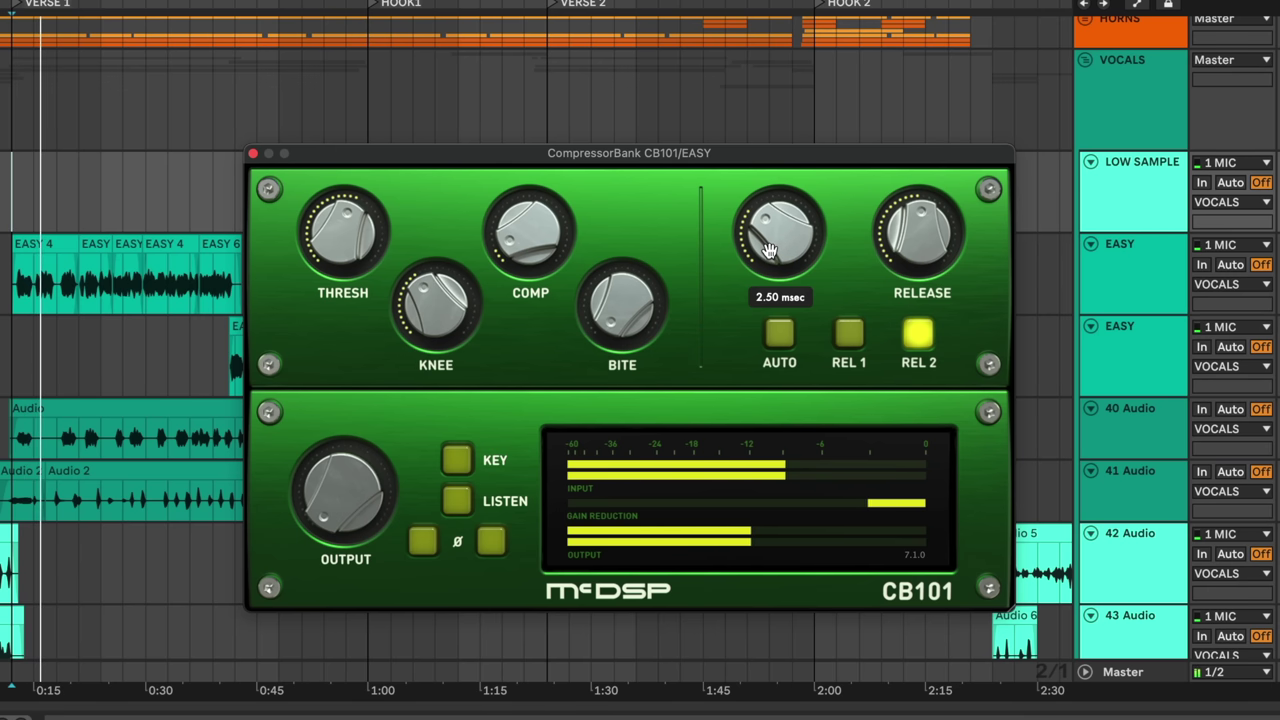
{"action": "left_click_drag", "start_coordinate": [768, 250], "coordinate": [784, 217]}
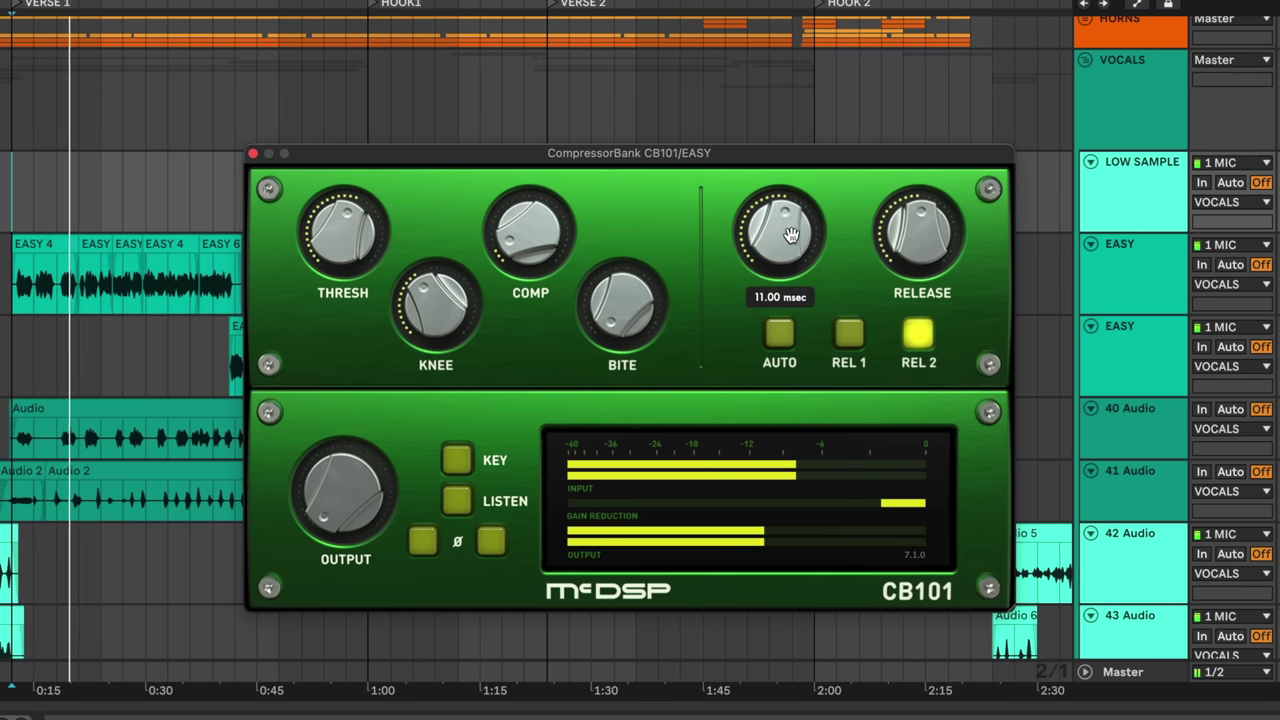
{"action": "mouse_move", "coordinate": [909, 229]}
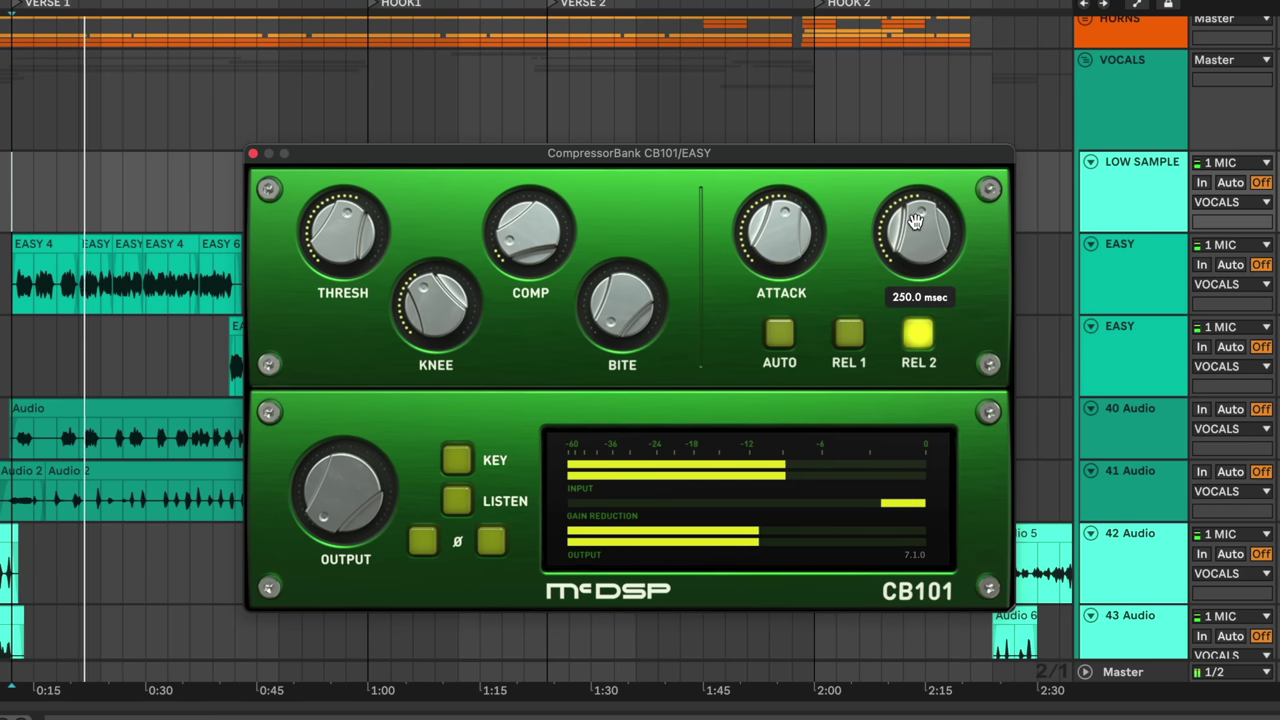
{"action": "left_click_drag", "start_coordinate": [915, 222], "coordinate": [908, 248]}
Raise the CB101 output gain to 2.1 dB to make up for the compression.
{"action": "mouse_move", "coordinate": [335, 508]}
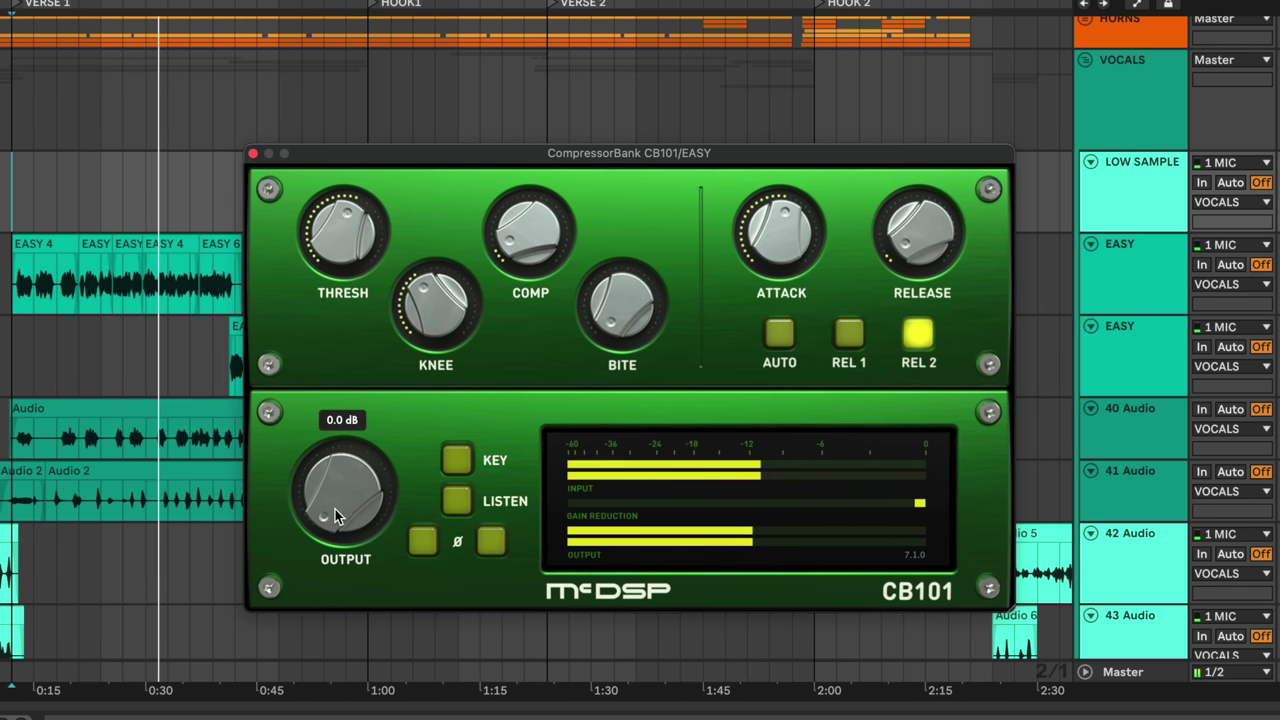
{"action": "left_click_drag", "start_coordinate": [336, 516], "coordinate": [330, 502]}
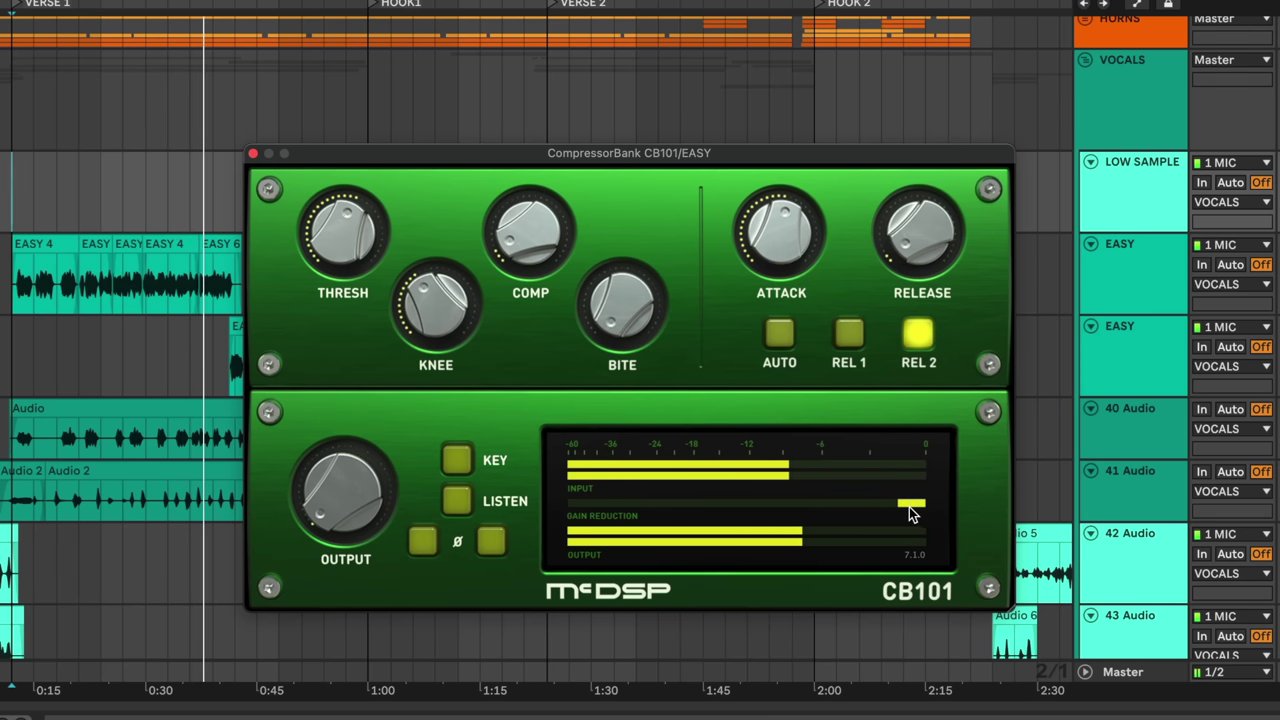
{"action": "mouse_move", "coordinate": [375, 533]}
{"action": "left_mouse_down"}
{"action": "mouse_move", "coordinate": [343, 515]}
{"action": "mouse_move", "coordinate": [358, 521]}
{"action": "left_mouse_up"}
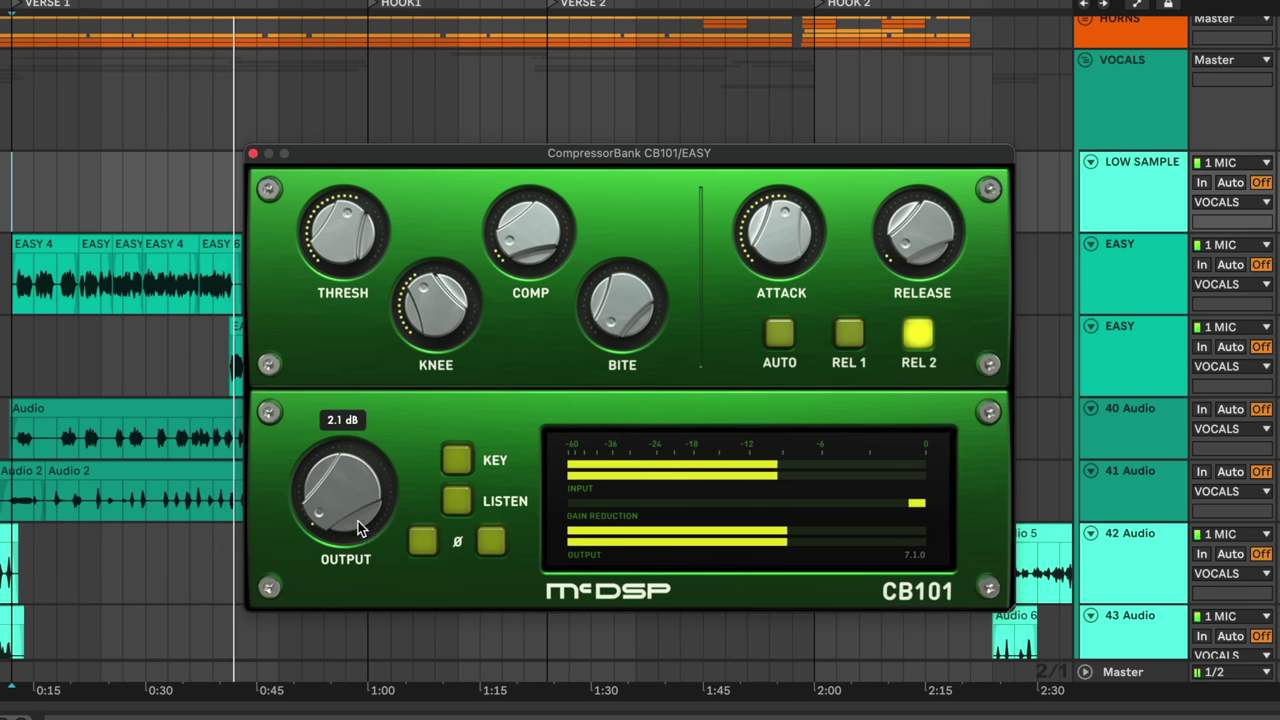
Move the CB101 window clear of the vocal clips and audition playback from the start of the lower track's EASY clip.
{"action": "mouse_move", "coordinate": [345, 220]}
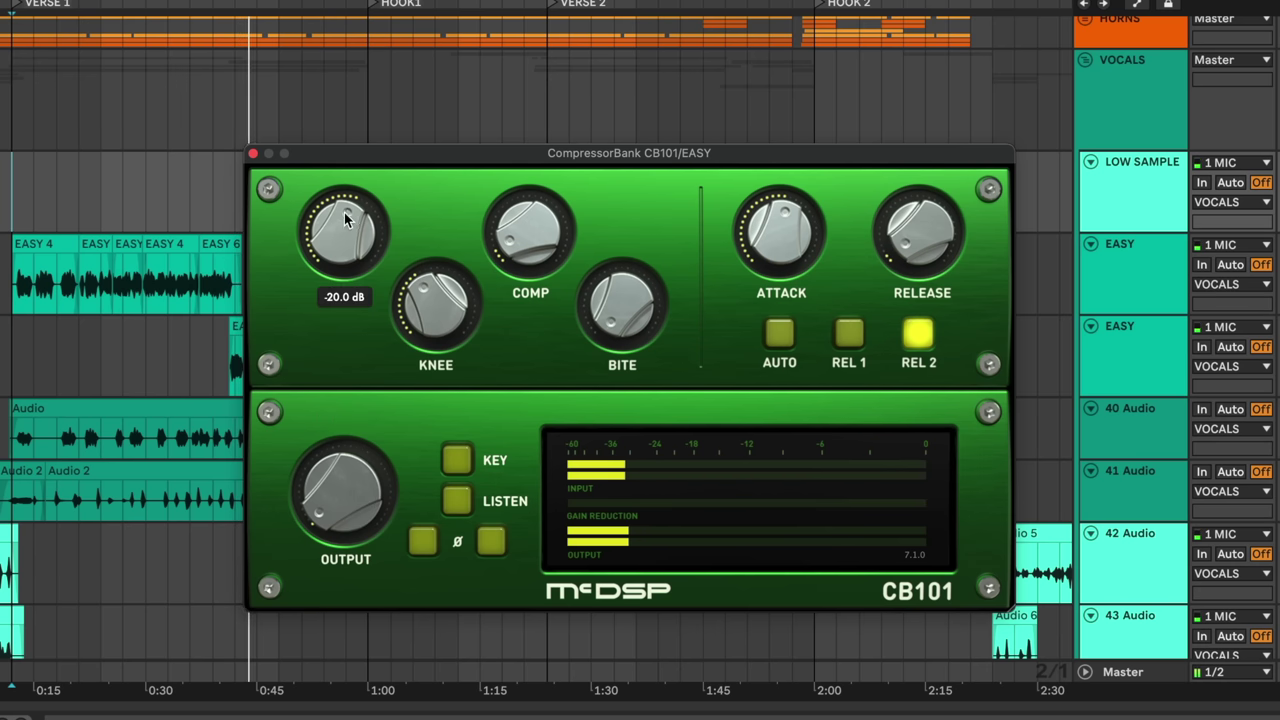
{"action": "left_click_drag", "start_coordinate": [329, 151], "coordinate": [453, 168]}
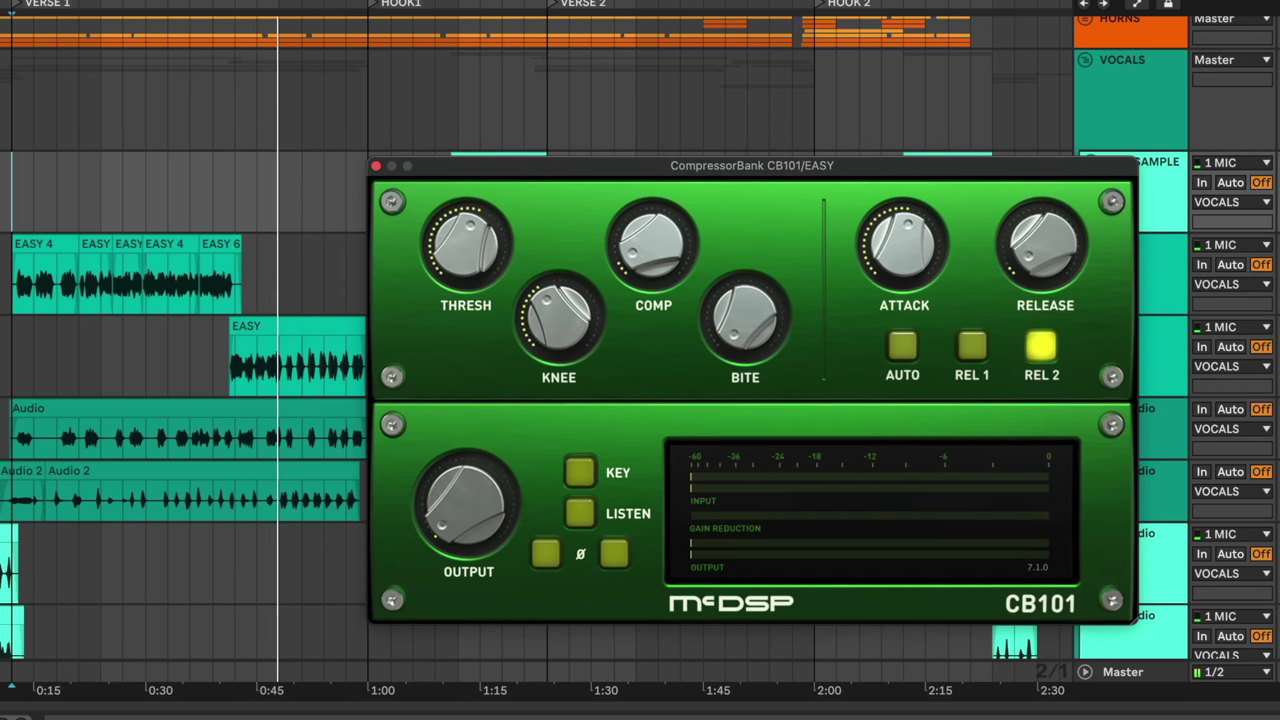
{"action": "key", "text": "space"}
{"action": "left_click", "coordinate": [30, 285]}
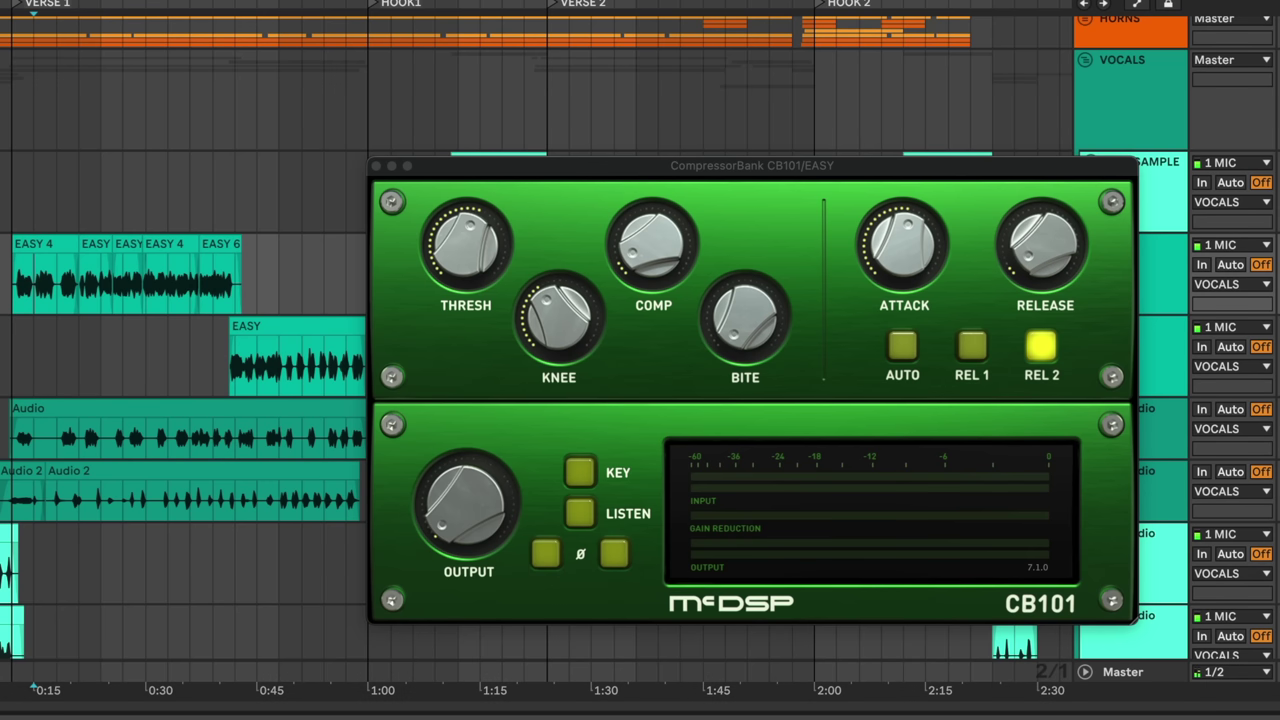
{"action": "left_click", "coordinate": [224, 352]}
{"action": "key", "text": "space"}
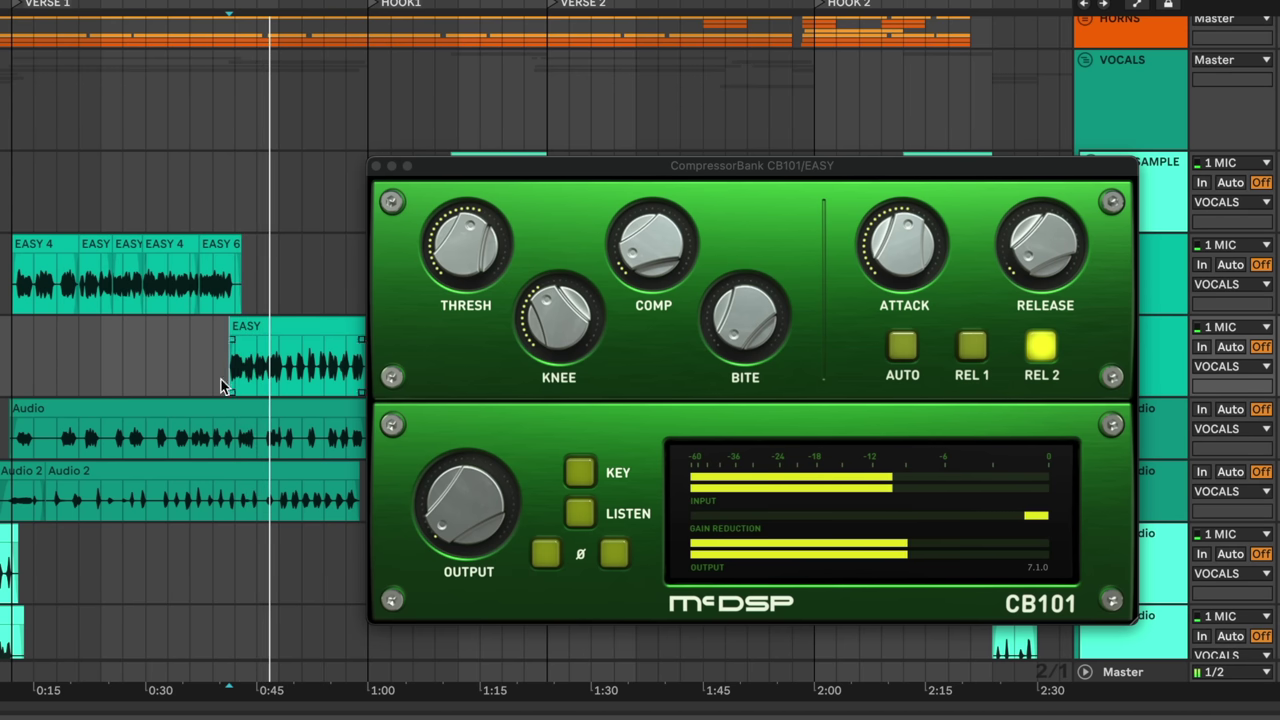
{"action": "key", "text": "space"}
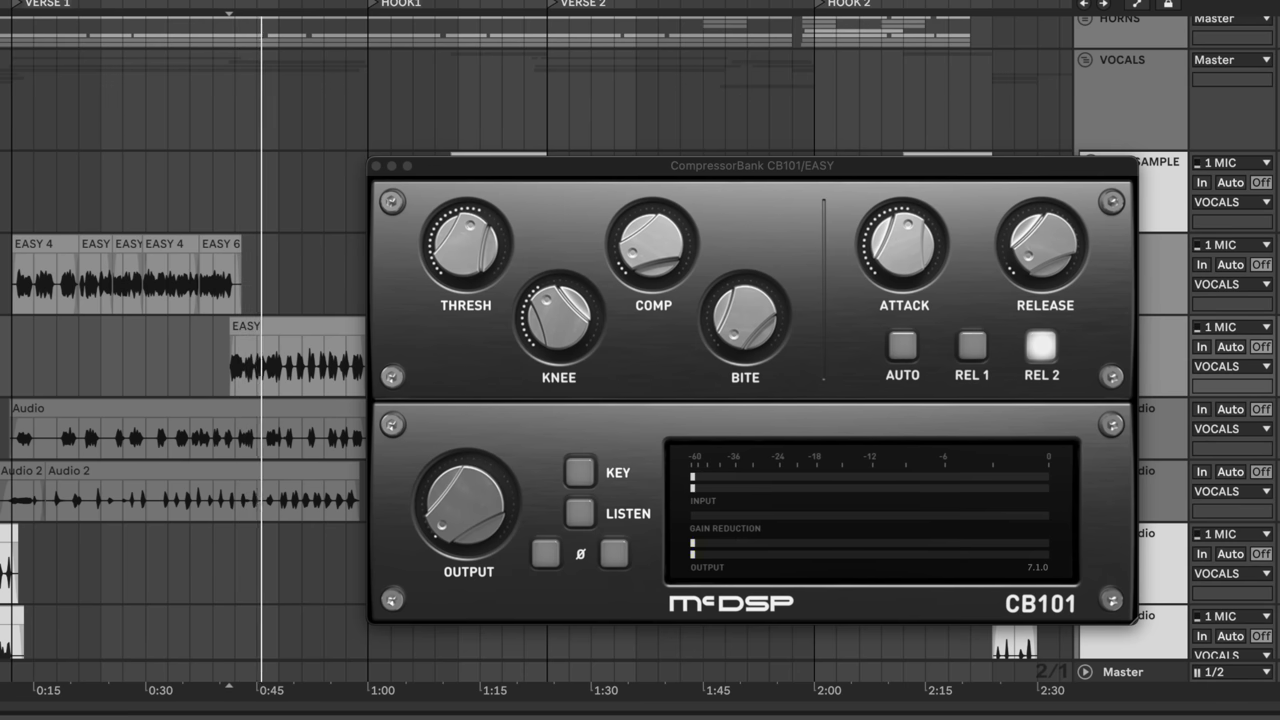
{"action": "mouse_move", "coordinate": [1068, 255]}
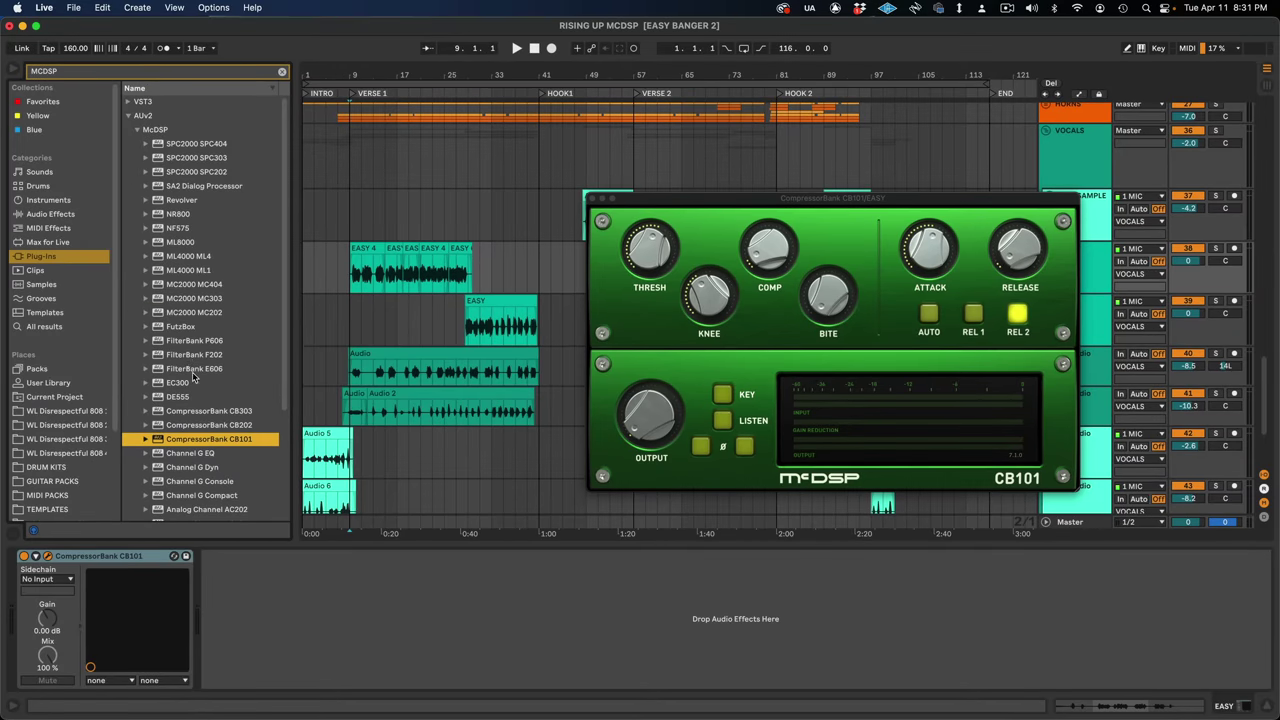
Add the 6030 Ultimate Comp plug-in after CB101 on the EASY vocal track.
{"action": "scroll", "coordinate": [195, 377], "scroll_direction": "down", "scroll_amount": 5}
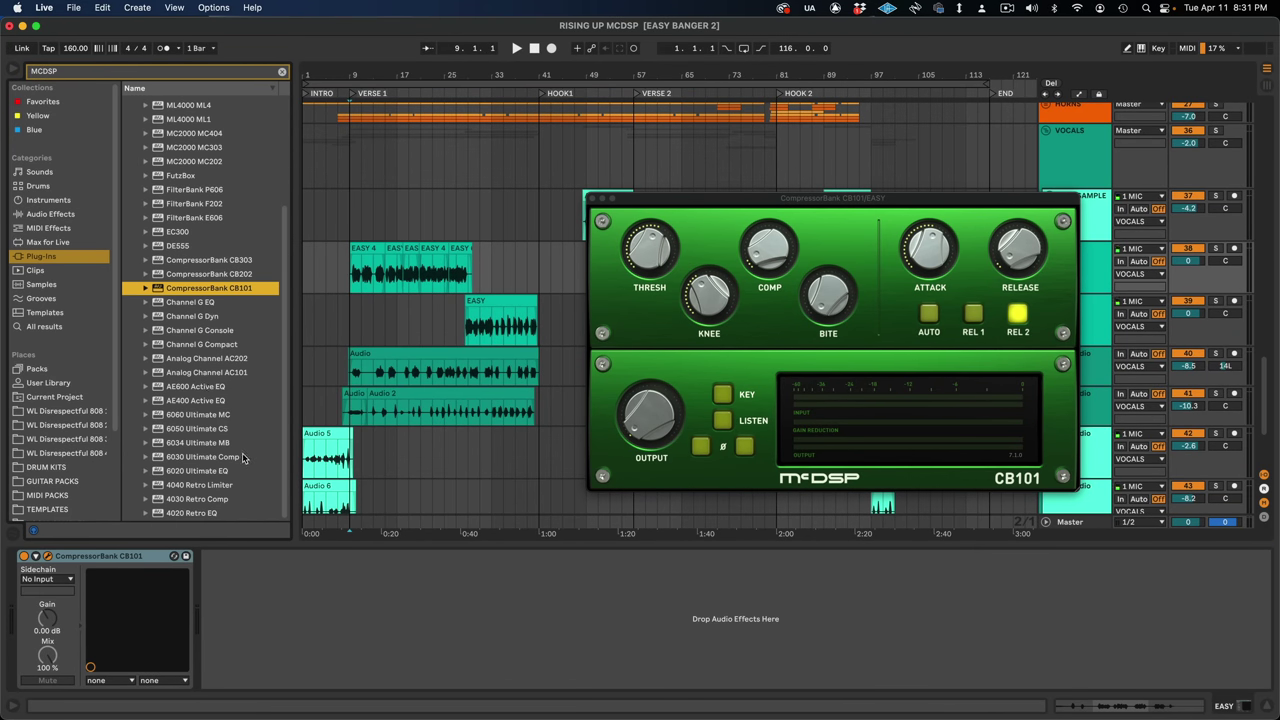
{"action": "left_click_drag", "start_coordinate": [243, 457], "coordinate": [47, 567]}
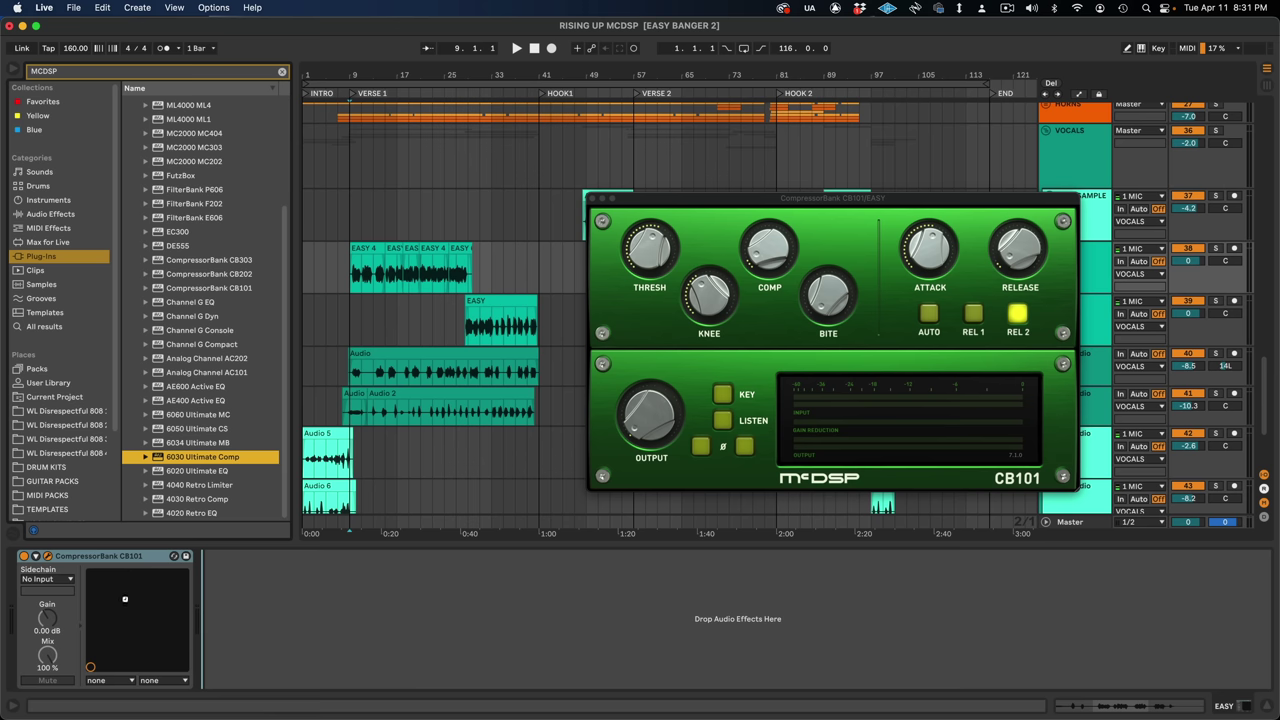
{"action": "left_click_drag", "start_coordinate": [122, 600], "coordinate": [122, 600]}
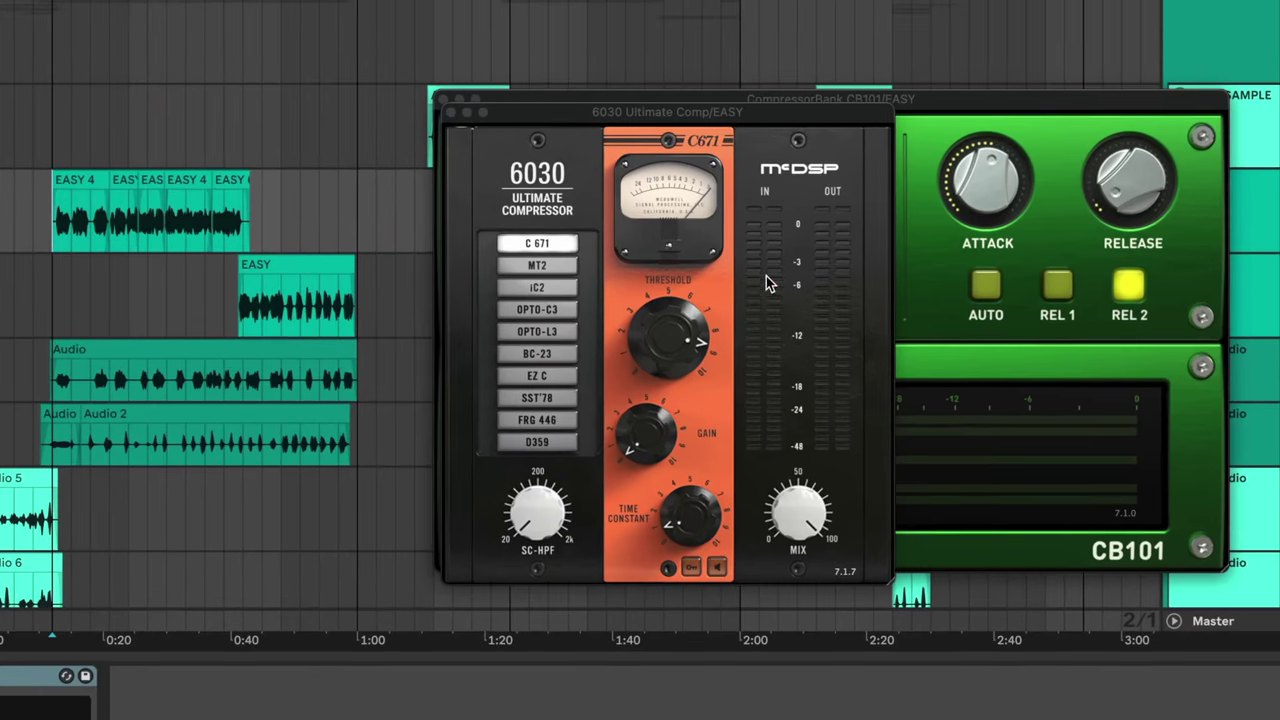
Spread the CB101 and 6030 windows apart and switch the 6030 Ultimate Compressor to the MT2 model.
{"action": "left_click_drag", "start_coordinate": [838, 98], "coordinate": [1055, 67]}
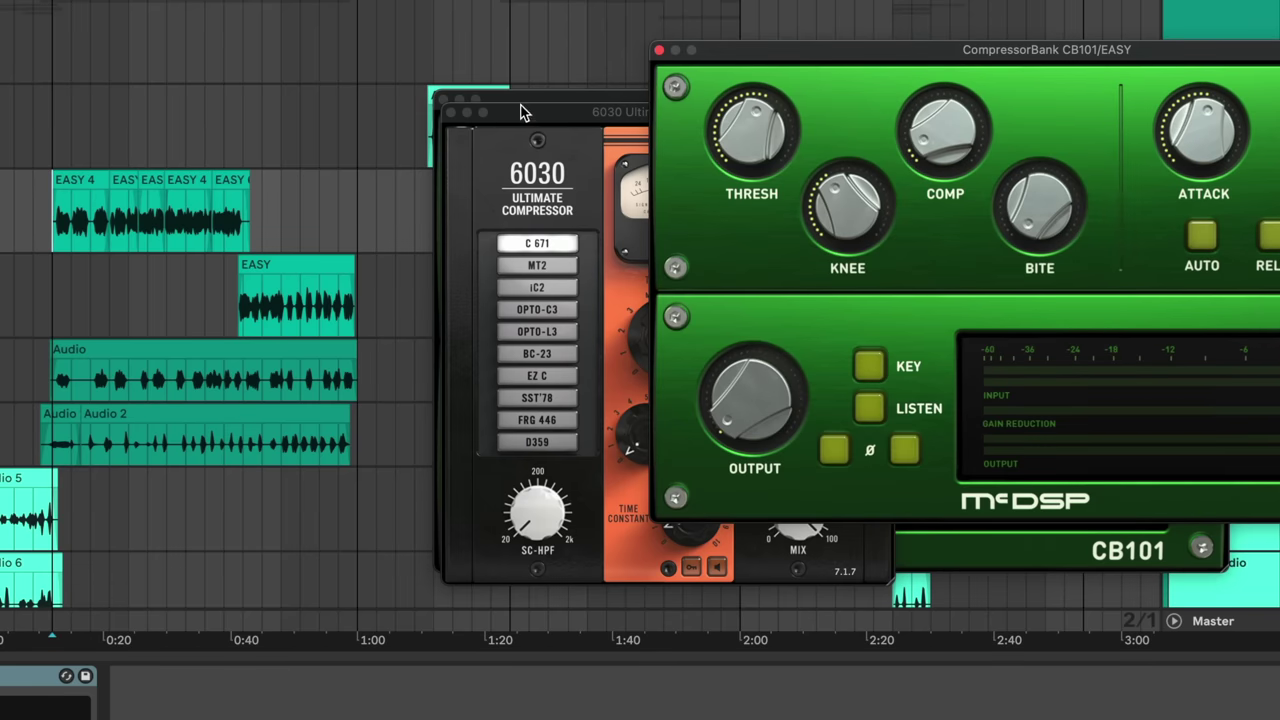
{"action": "left_click_drag", "start_coordinate": [524, 112], "coordinate": [401, 34]}
{"action": "left_click", "coordinate": [422, 194]}
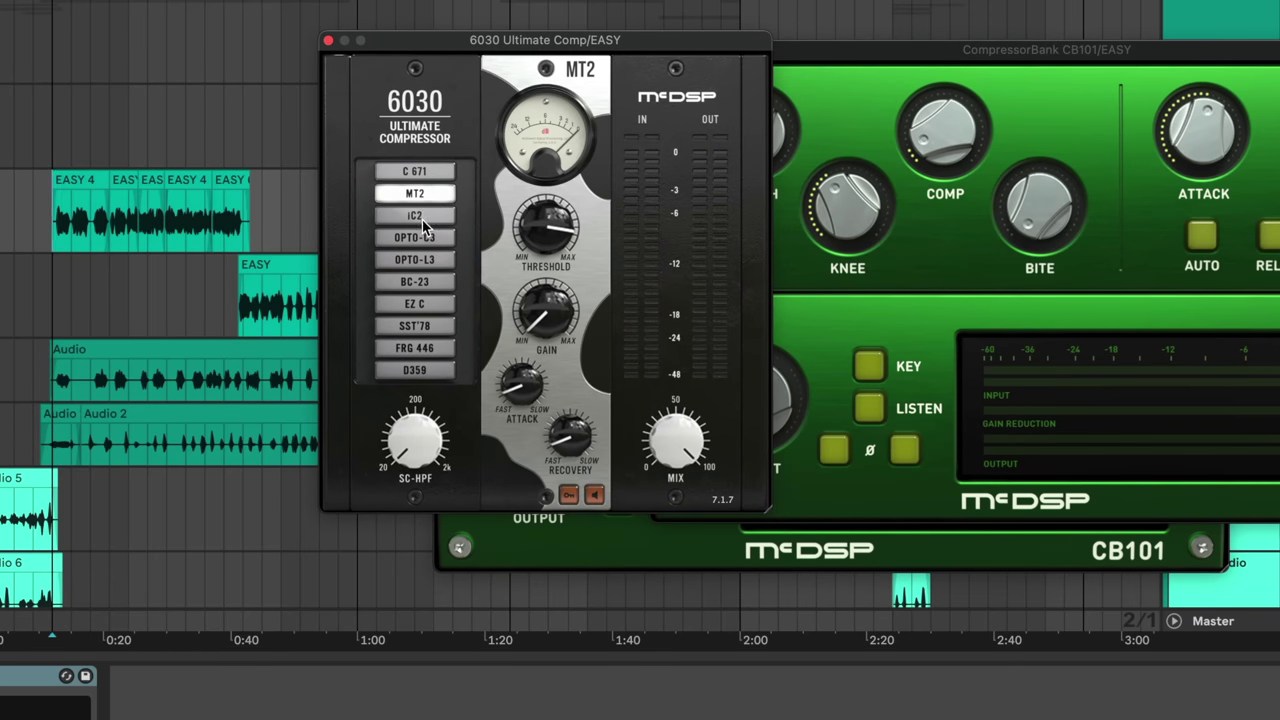
Switch the 6030 Ultimate Compressor to the C 671 model and adjust its threshold and gain while the vocal plays.
{"action": "left_click", "coordinate": [421, 219]}
{"action": "left_click", "coordinate": [415, 171]}
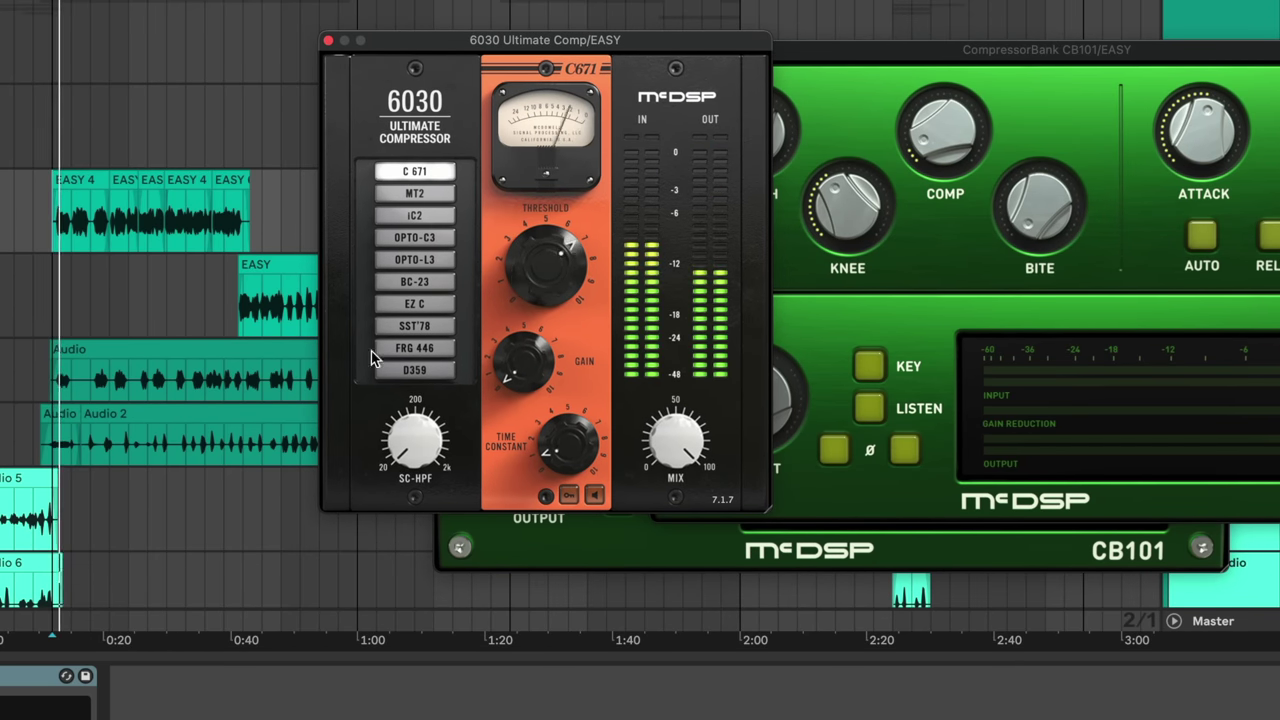
{"action": "left_click_drag", "start_coordinate": [567, 287], "coordinate": [564, 308]}
{"action": "mouse_move", "coordinate": [535, 355]}
{"action": "left_mouse_down"}
{"action": "mouse_move", "coordinate": [521, 358]}
{"action": "mouse_move", "coordinate": [521, 343]}
{"action": "left_mouse_up"}
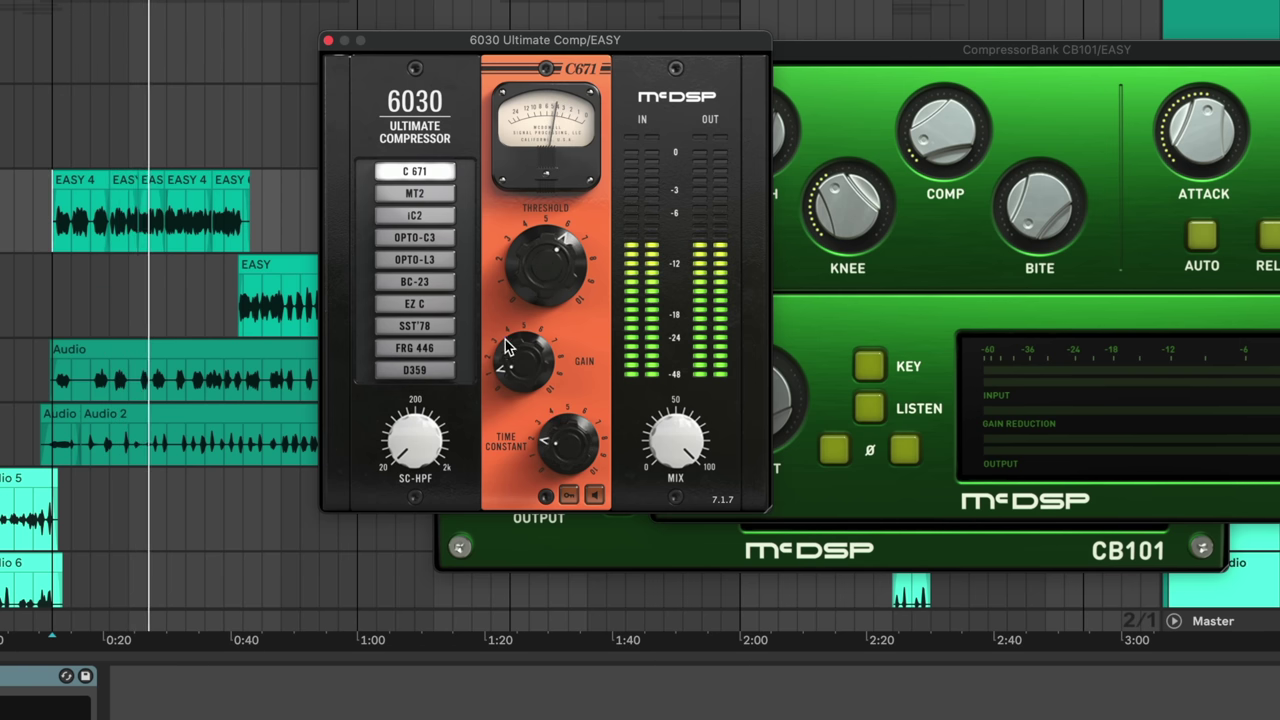
Select the verse 1 clips on the upper EASY track for playback and audition the MT2, iC2, OPTO-C3, OPTO-L3 and BC-23 models on them.
{"action": "left_click", "coordinate": [421, 196]}
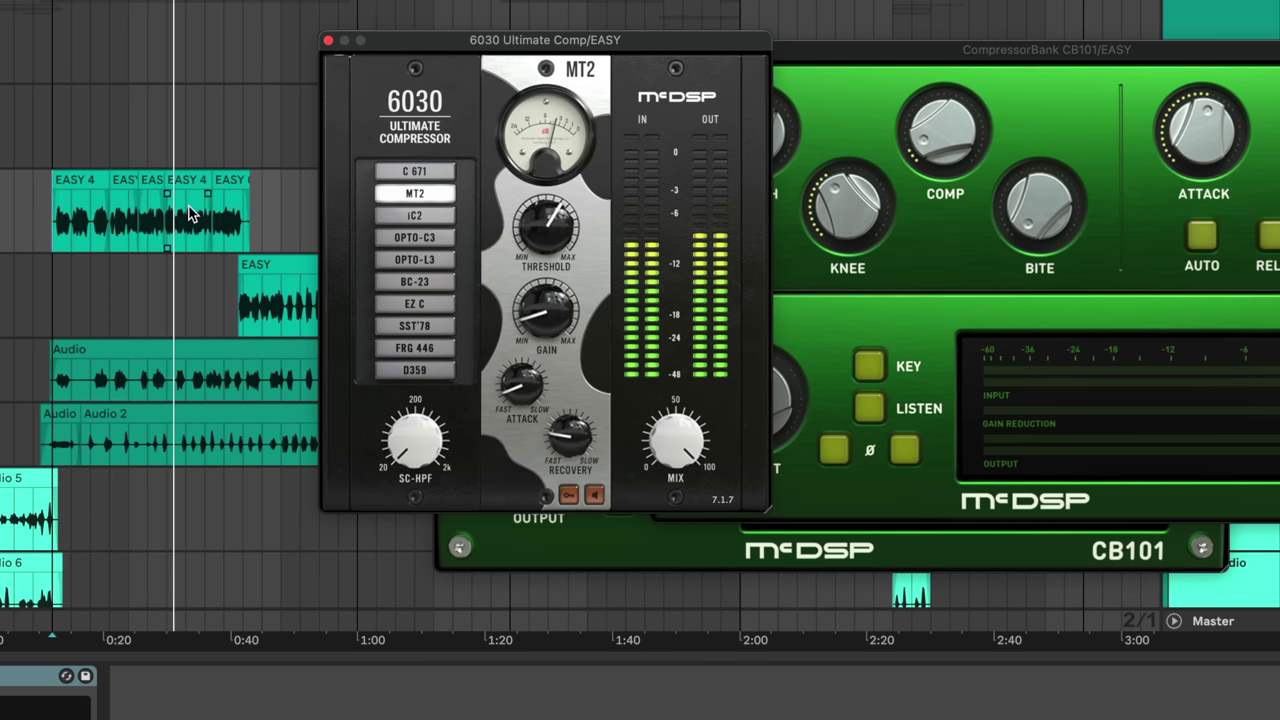
{"action": "left_click", "coordinate": [236, 212]}
{"action": "left_click_drag", "start_coordinate": [187, 212], "coordinate": [47, 213]}
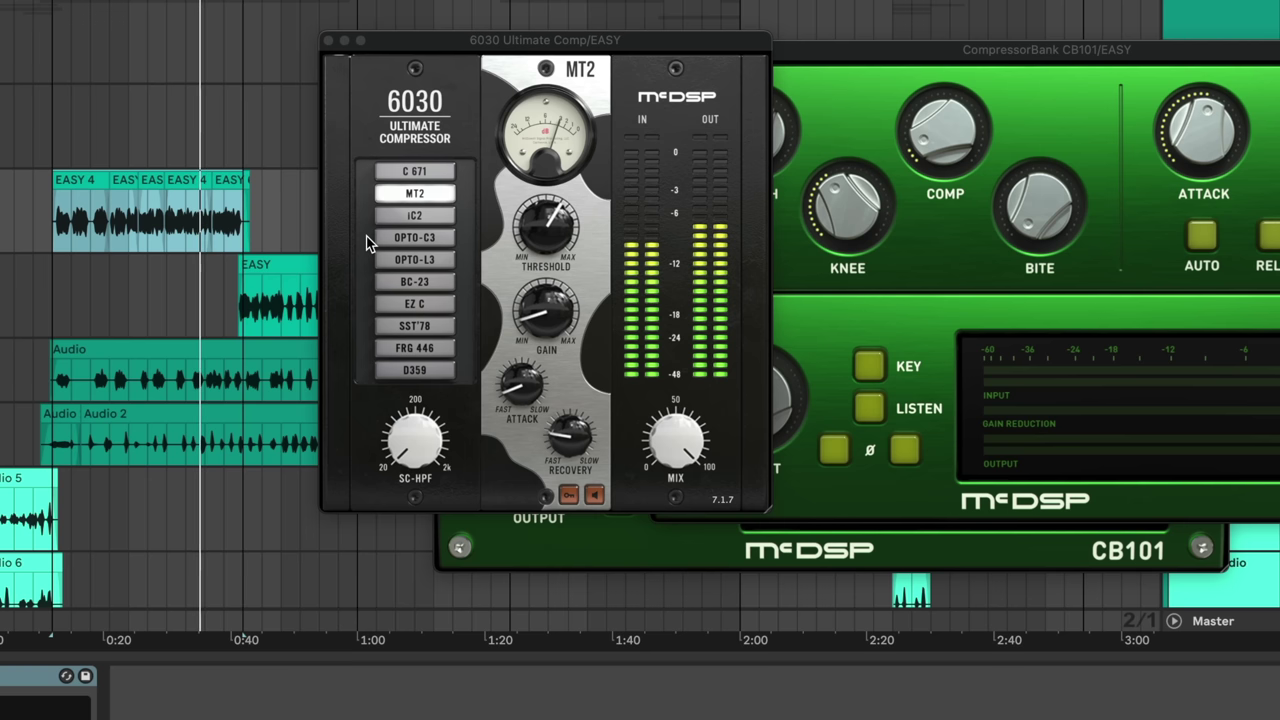
{"action": "left_click", "coordinate": [397, 222]}
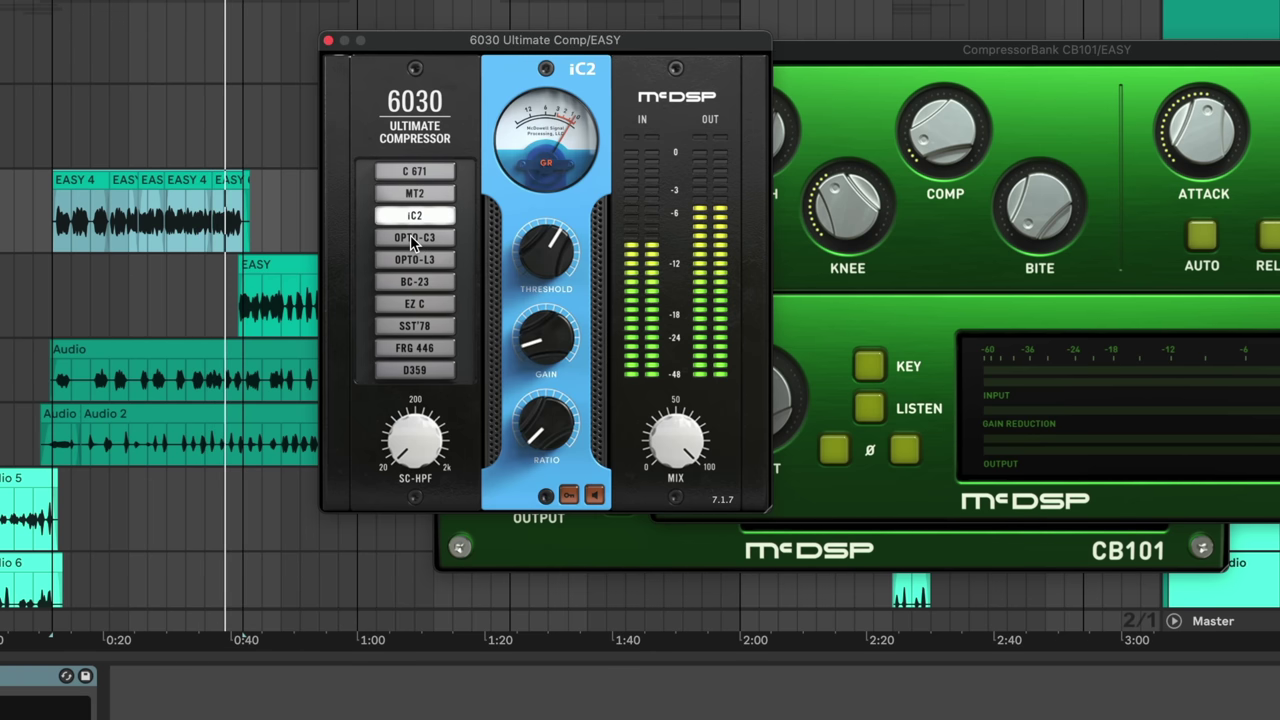
{"action": "left_click", "coordinate": [411, 238]}
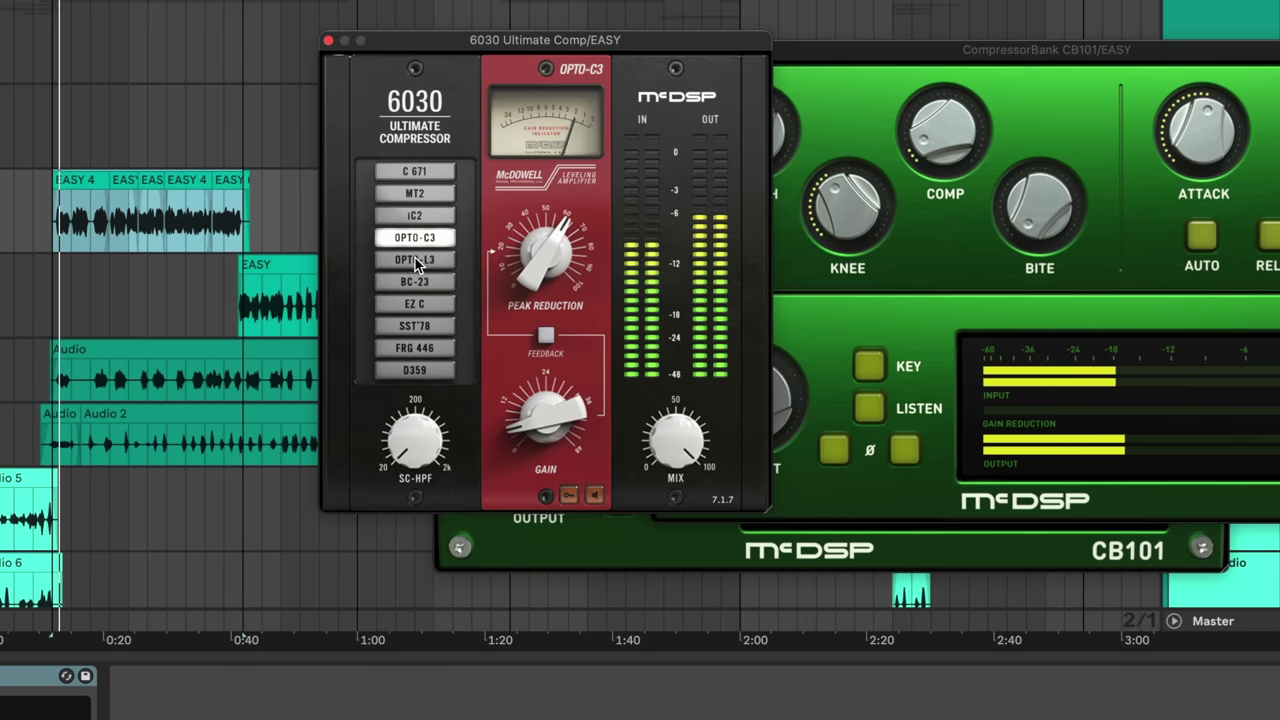
{"action": "left_click", "coordinate": [416, 262]}
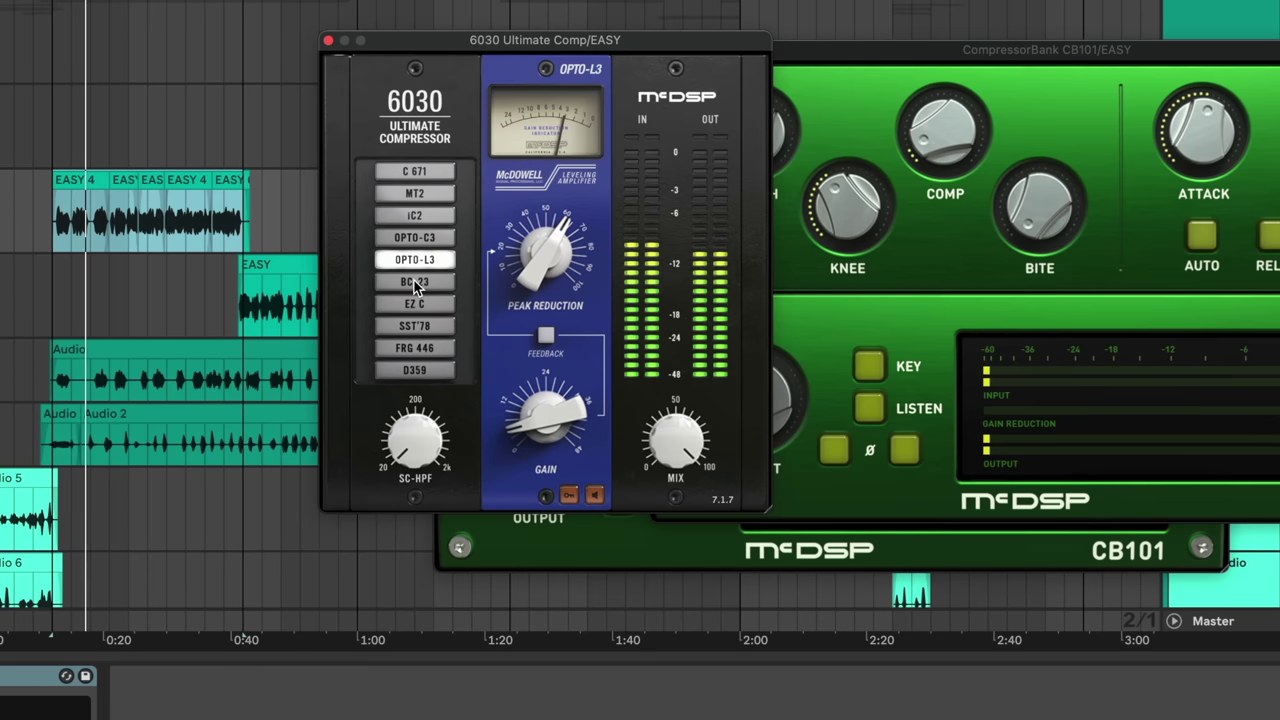
{"action": "left_click", "coordinate": [415, 282]}
Close both CompressorBank CB101 windows and switch the 6030 Ultimate Compressor to the EZ C model.
{"action": "left_click", "coordinate": [788, 51]}
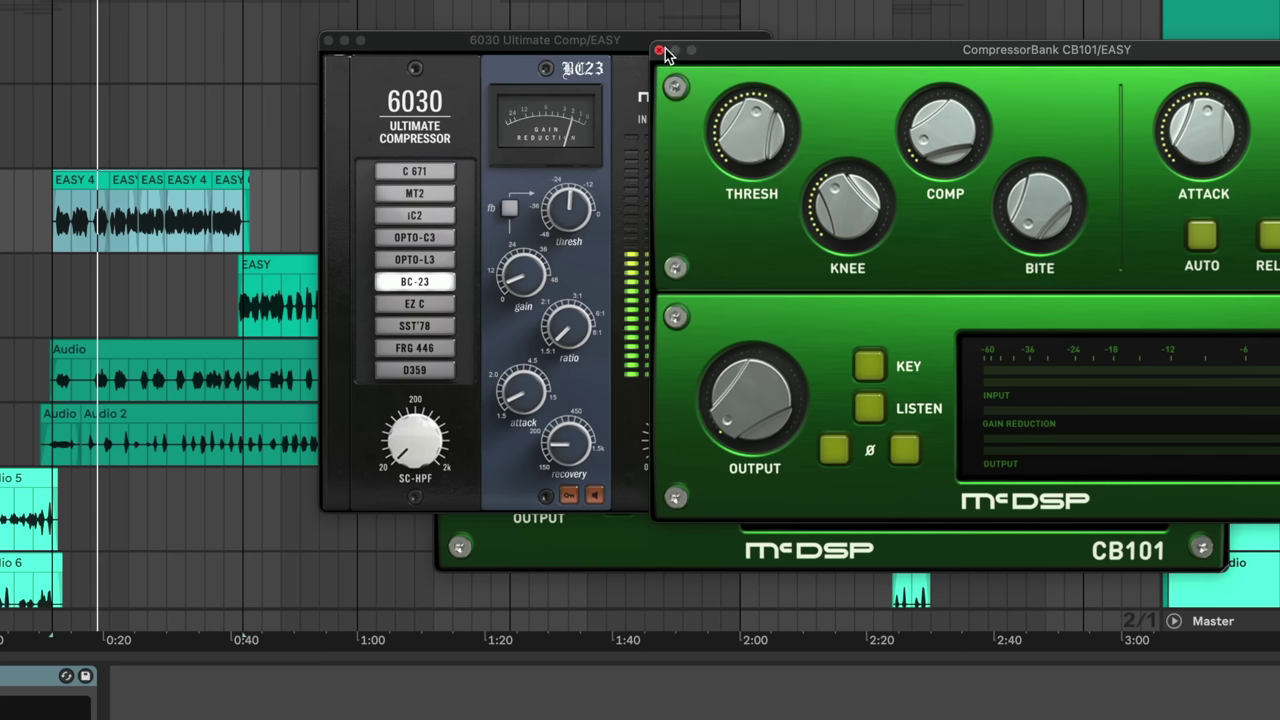
{"action": "left_click", "coordinate": [663, 49]}
{"action": "left_click", "coordinate": [410, 305]}
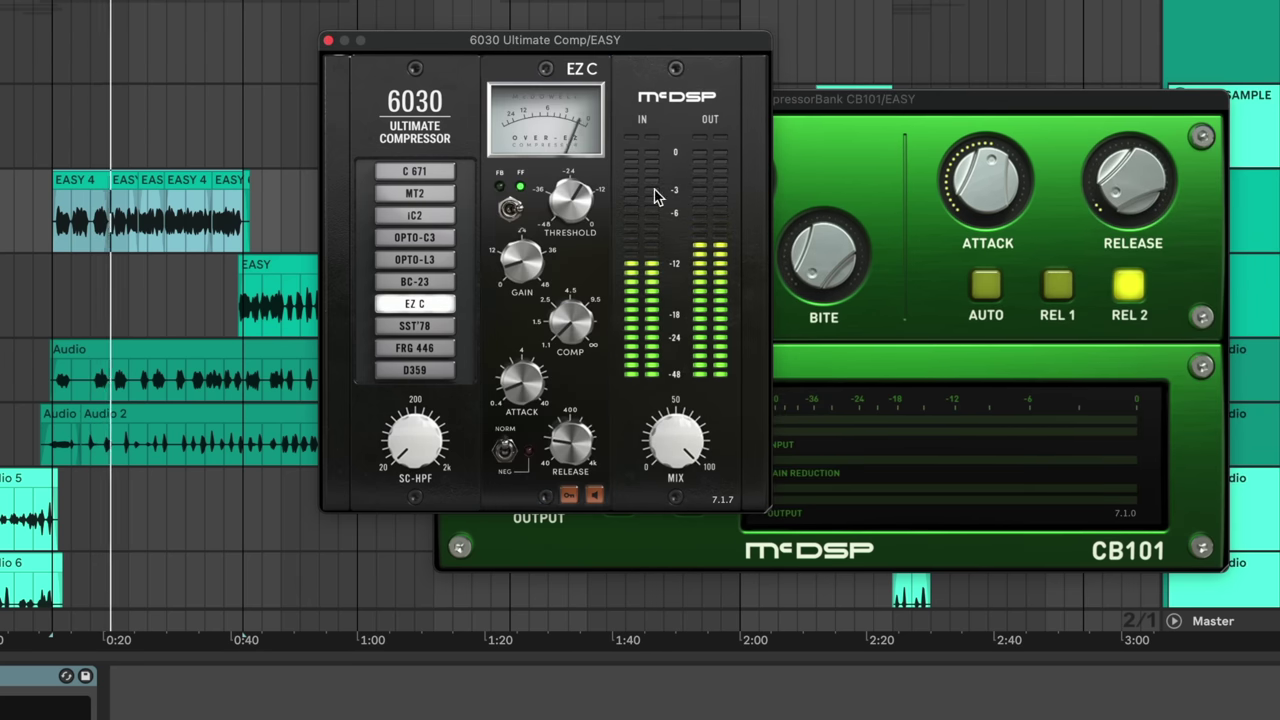
{"action": "left_click", "coordinate": [823, 92]}
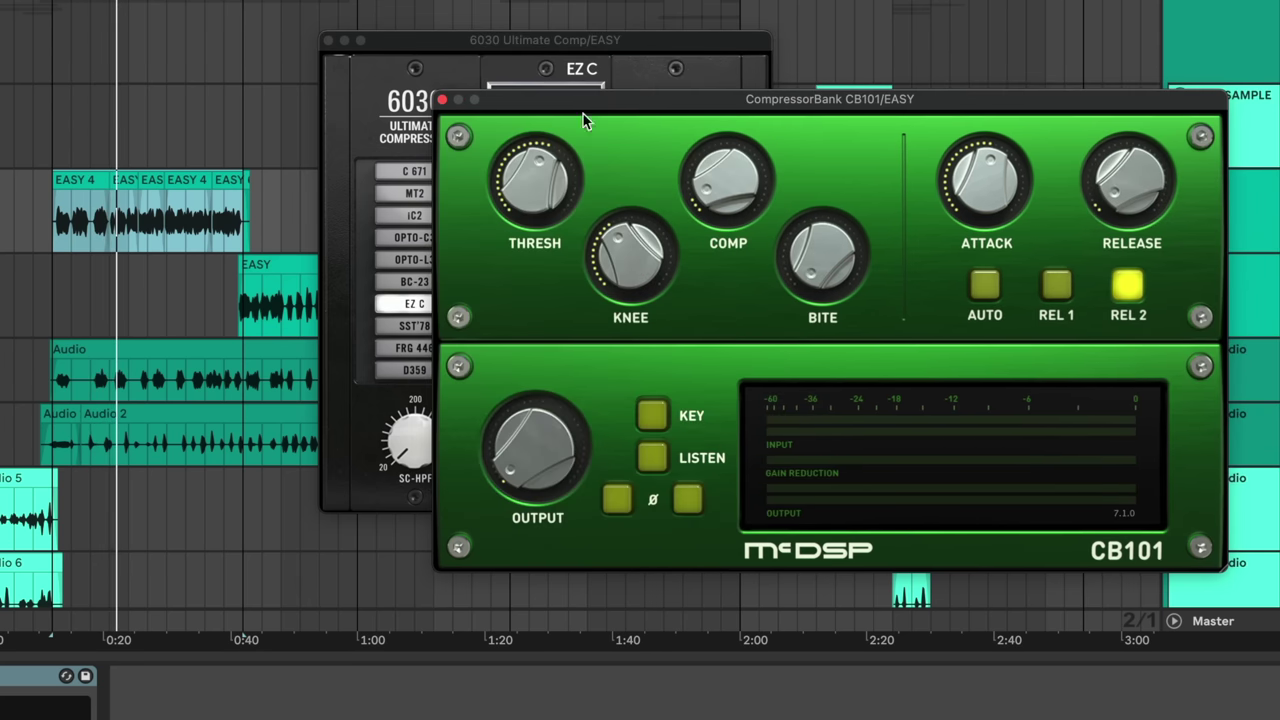
{"action": "left_click", "coordinate": [442, 99]}
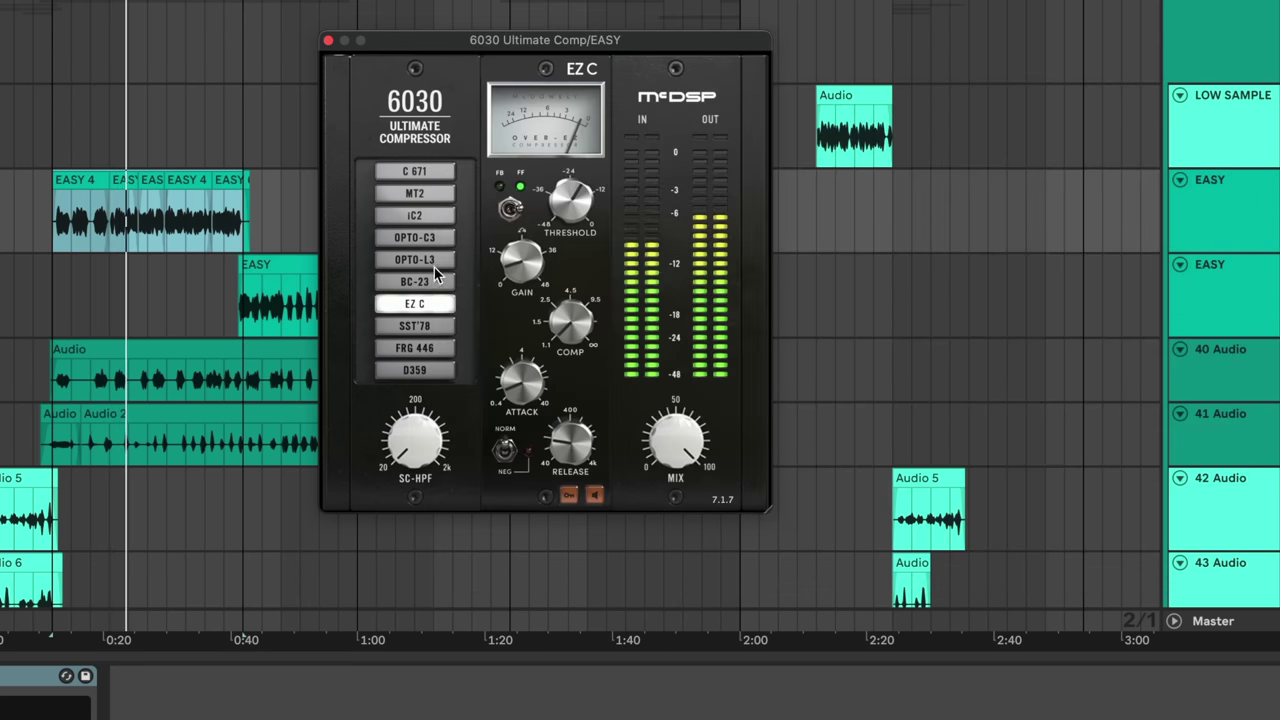
Audition the SST'78, FRG 446 and D359 models of the 6030 and return to C 671.
{"action": "left_click", "coordinate": [417, 325]}
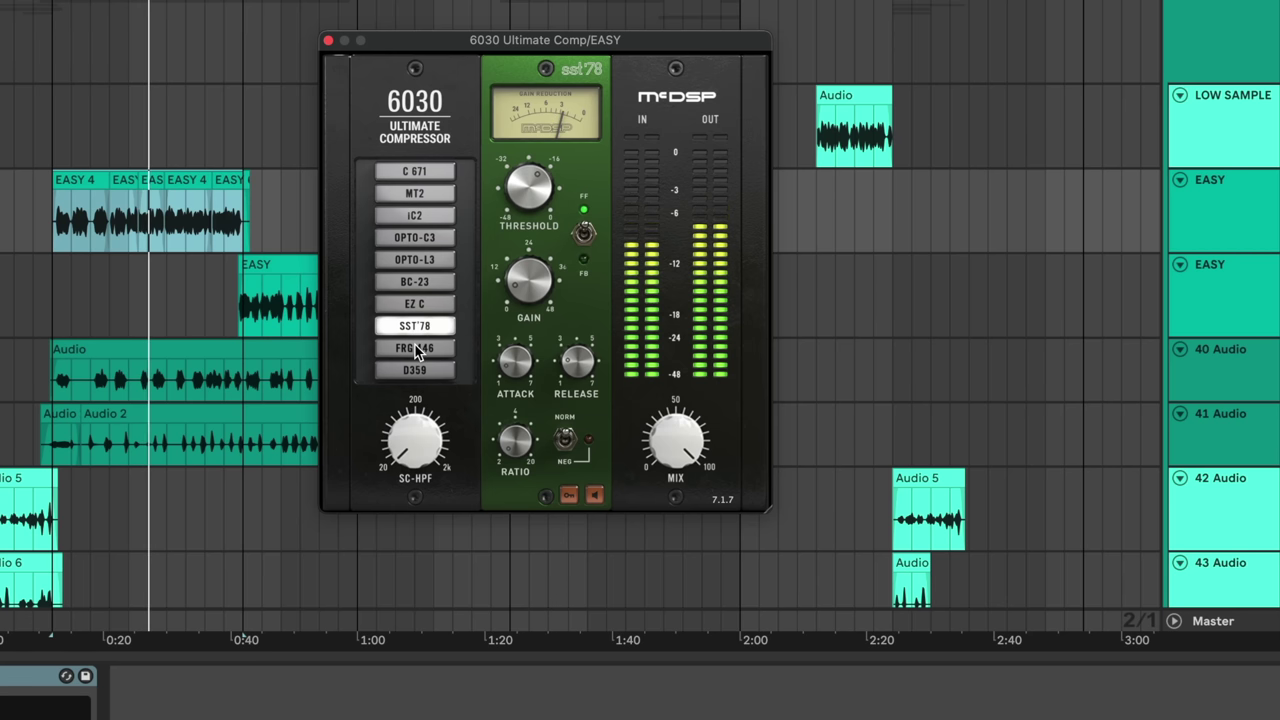
{"action": "left_click", "coordinate": [417, 348]}
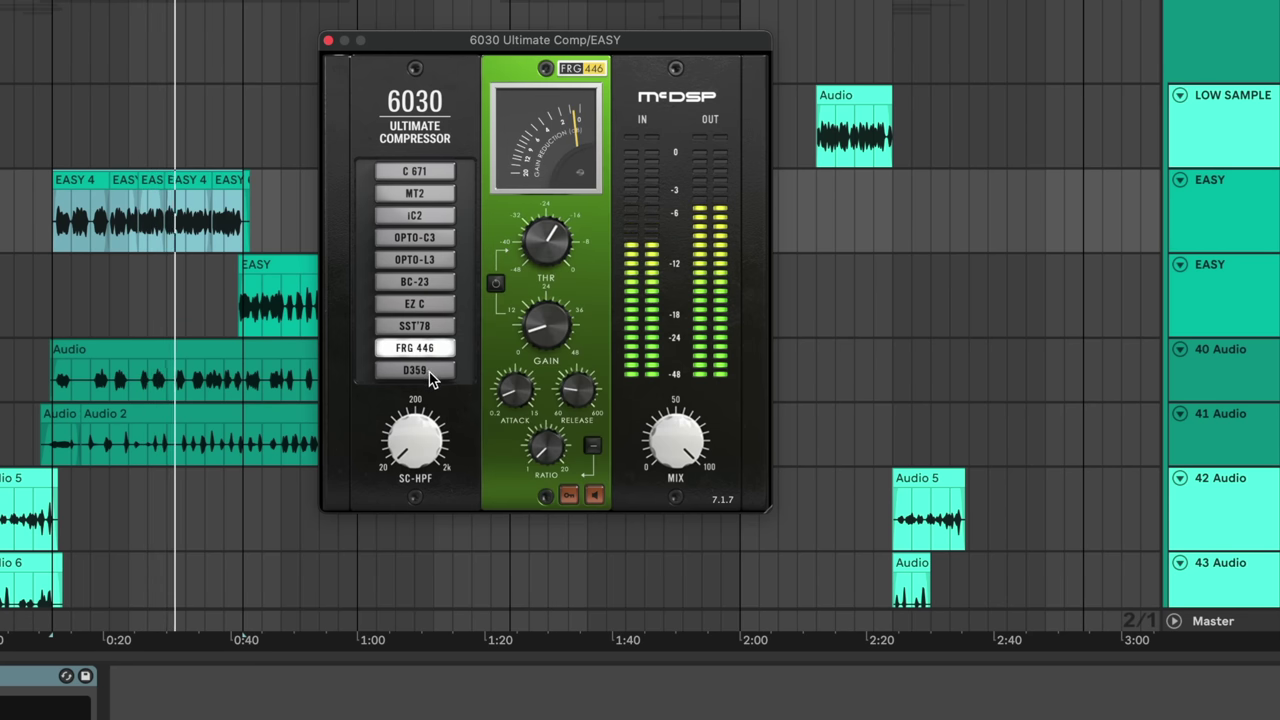
{"action": "left_click", "coordinate": [423, 374]}
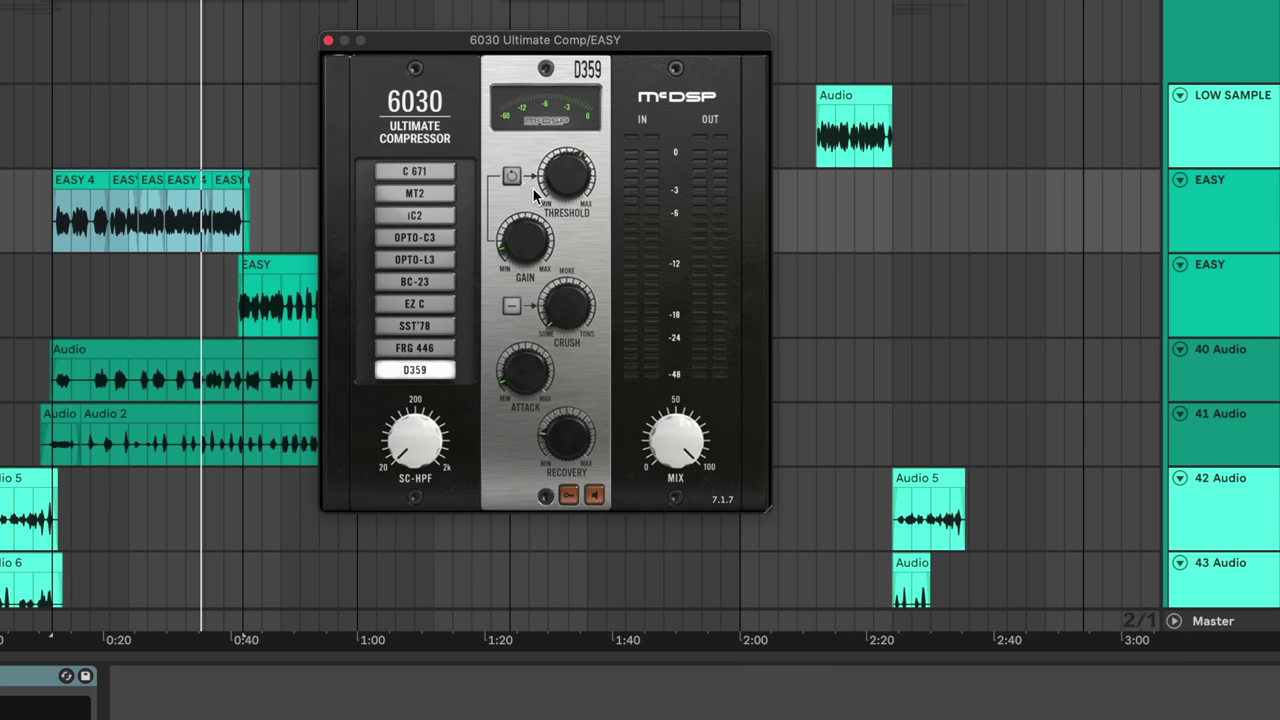
{"action": "left_click", "coordinate": [422, 173]}
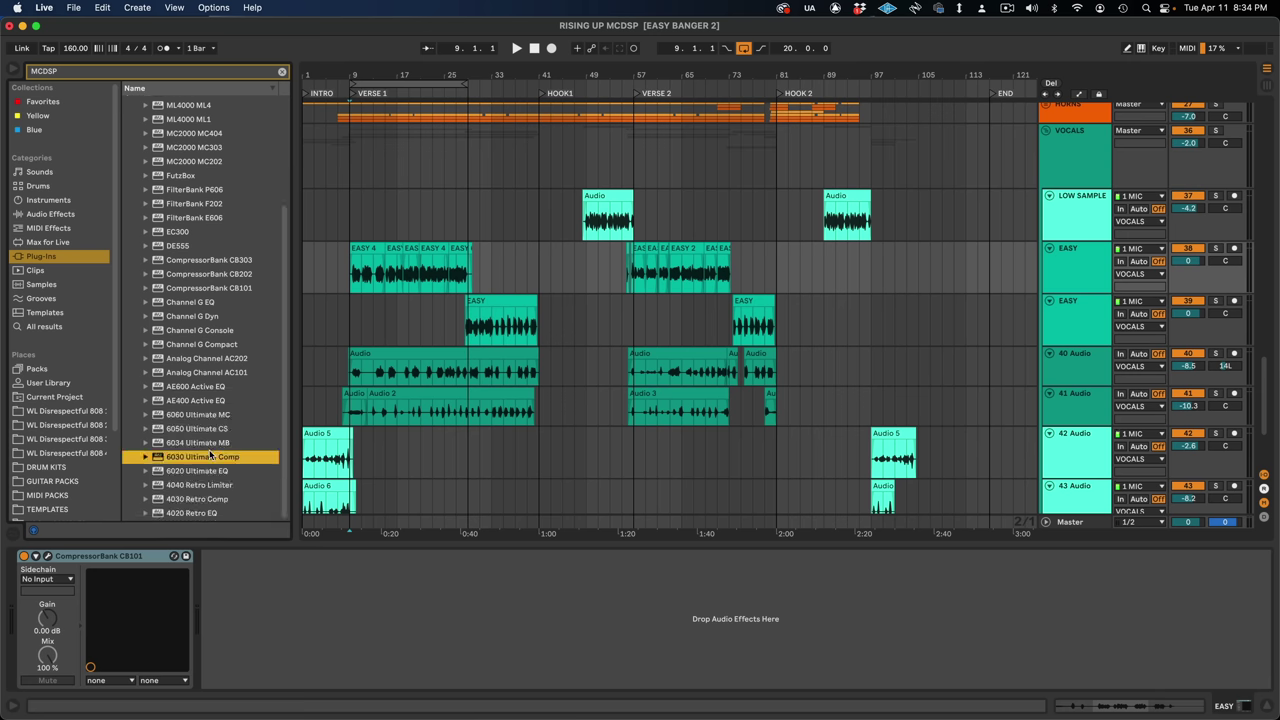
Add the 6030 Ultimate Comp after CB101 on the upper EASY track and switch it to the D359 model.
{"action": "left_click_drag", "start_coordinate": [288, 603], "coordinate": [288, 603]}
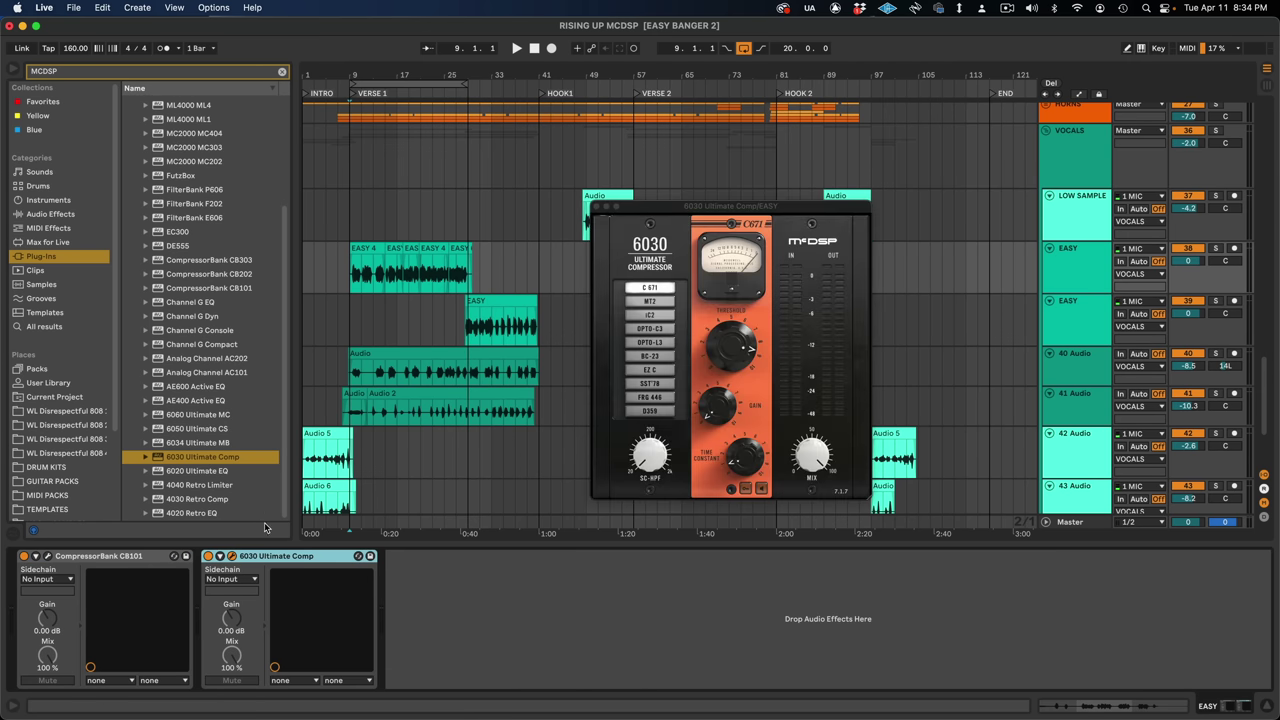
{"action": "left_click", "coordinate": [652, 411]}
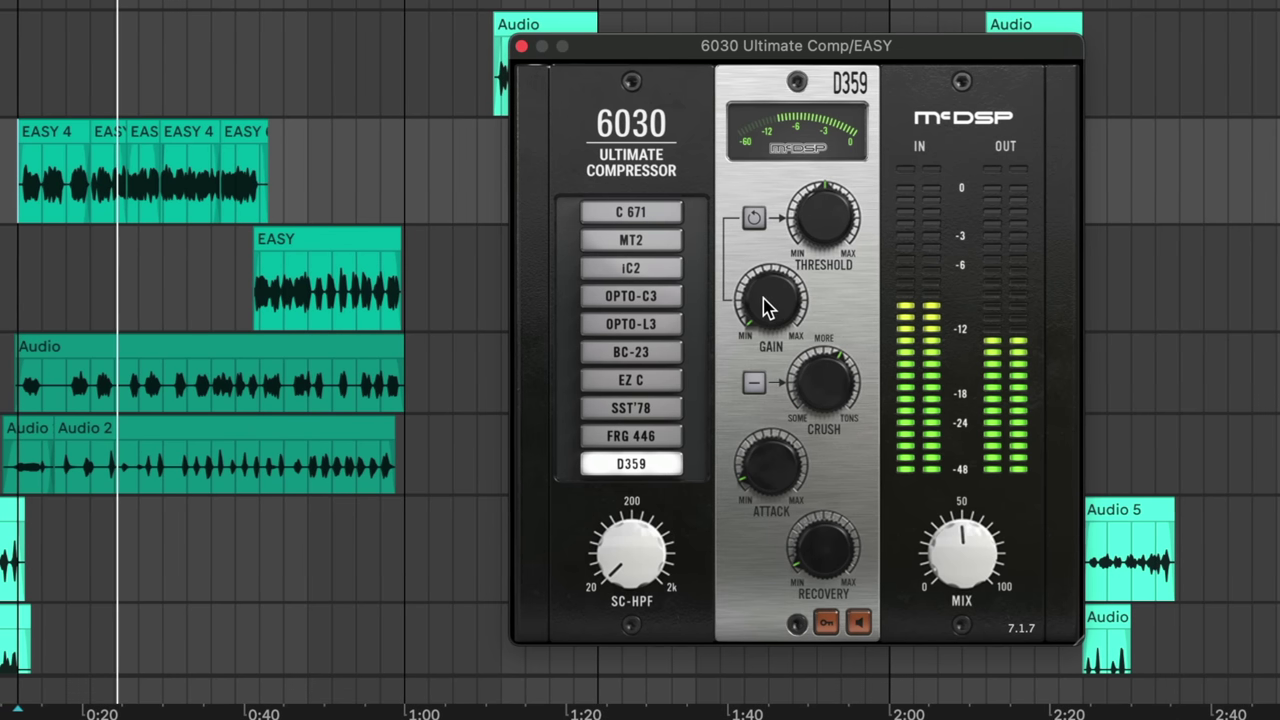
Raise the D359's gain and recovery slightly during playback, compare the mix at 100, and settle the mix at about 50.
{"action": "left_click_drag", "start_coordinate": [766, 298], "coordinate": [767, 282]}
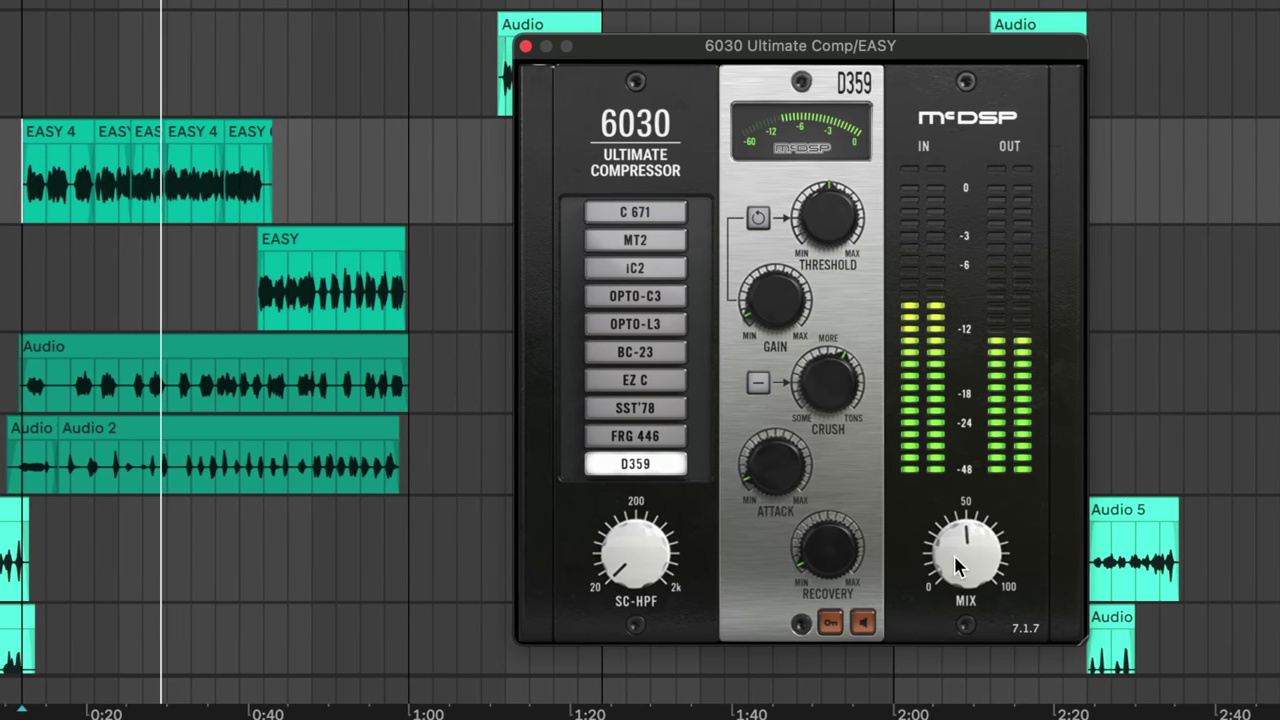
{"action": "left_click_drag", "start_coordinate": [954, 555], "coordinate": [960, 57]}
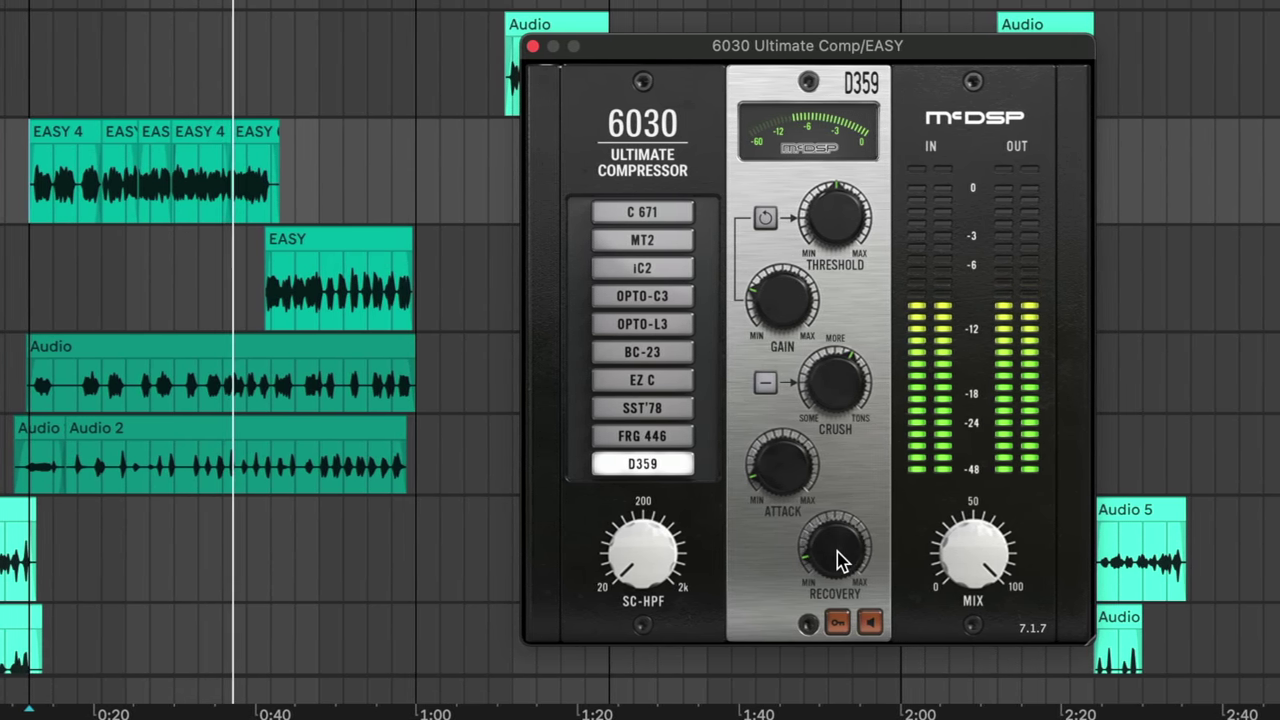
{"action": "left_click_drag", "start_coordinate": [838, 556], "coordinate": [838, 526]}
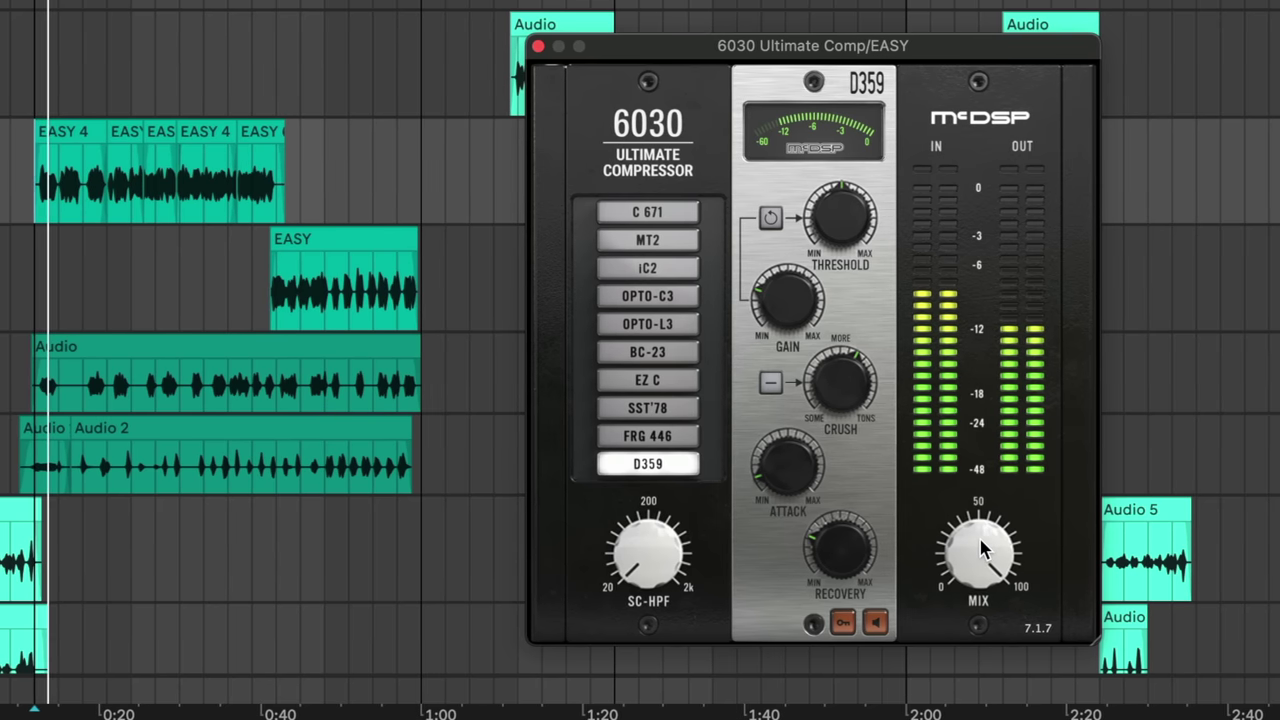
{"action": "left_click_drag", "start_coordinate": [958, 574], "coordinate": [955, 714]}
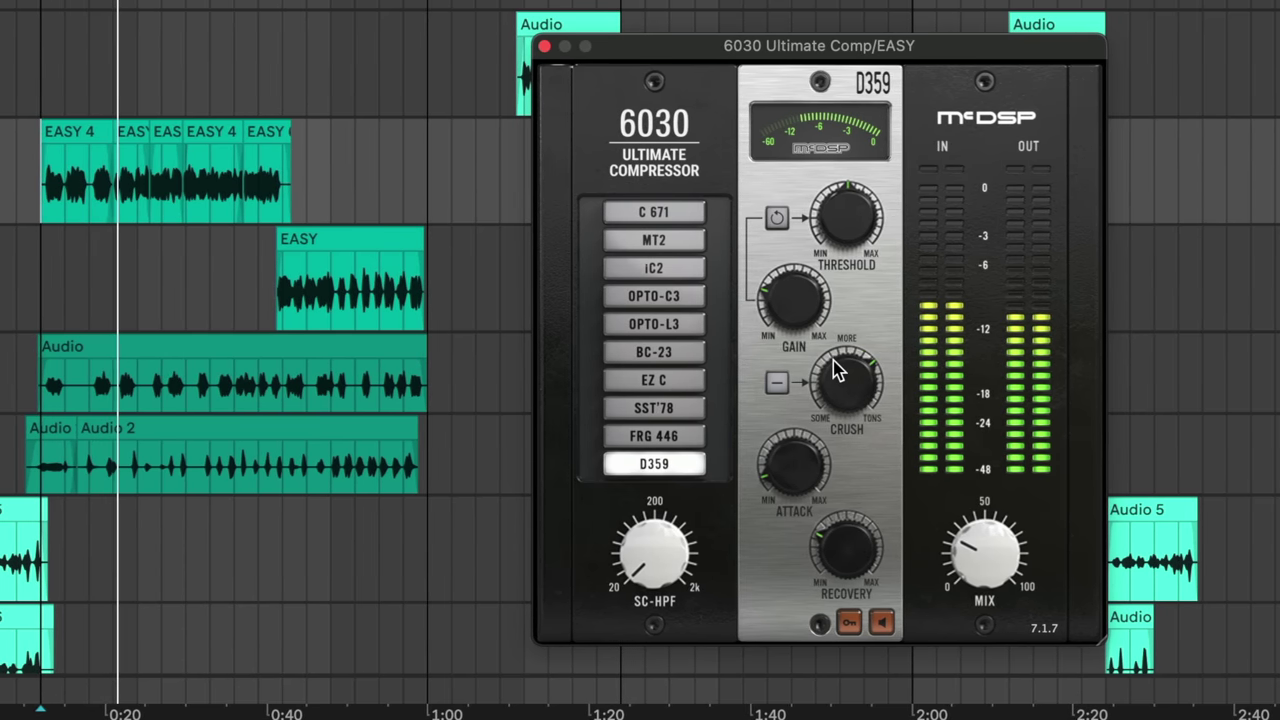
{"action": "left_click_drag", "start_coordinate": [998, 598], "coordinate": [983, 509]}
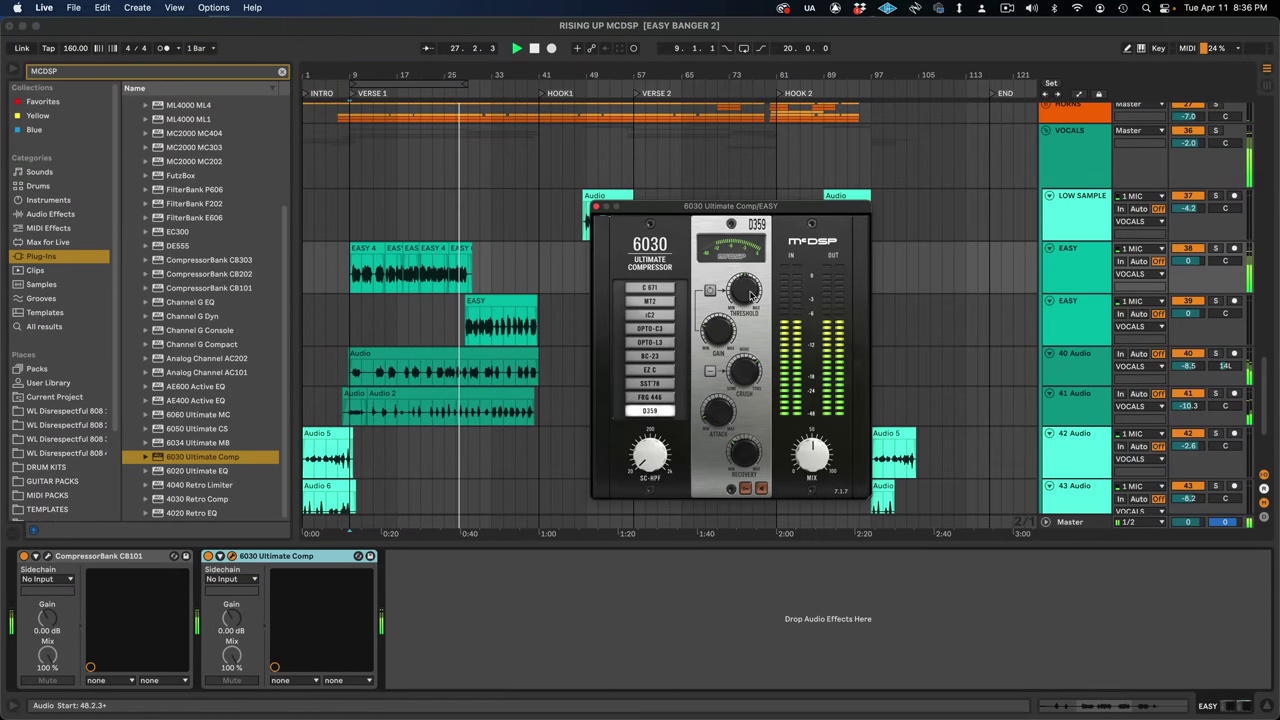
{"action": "key", "text": "space"}
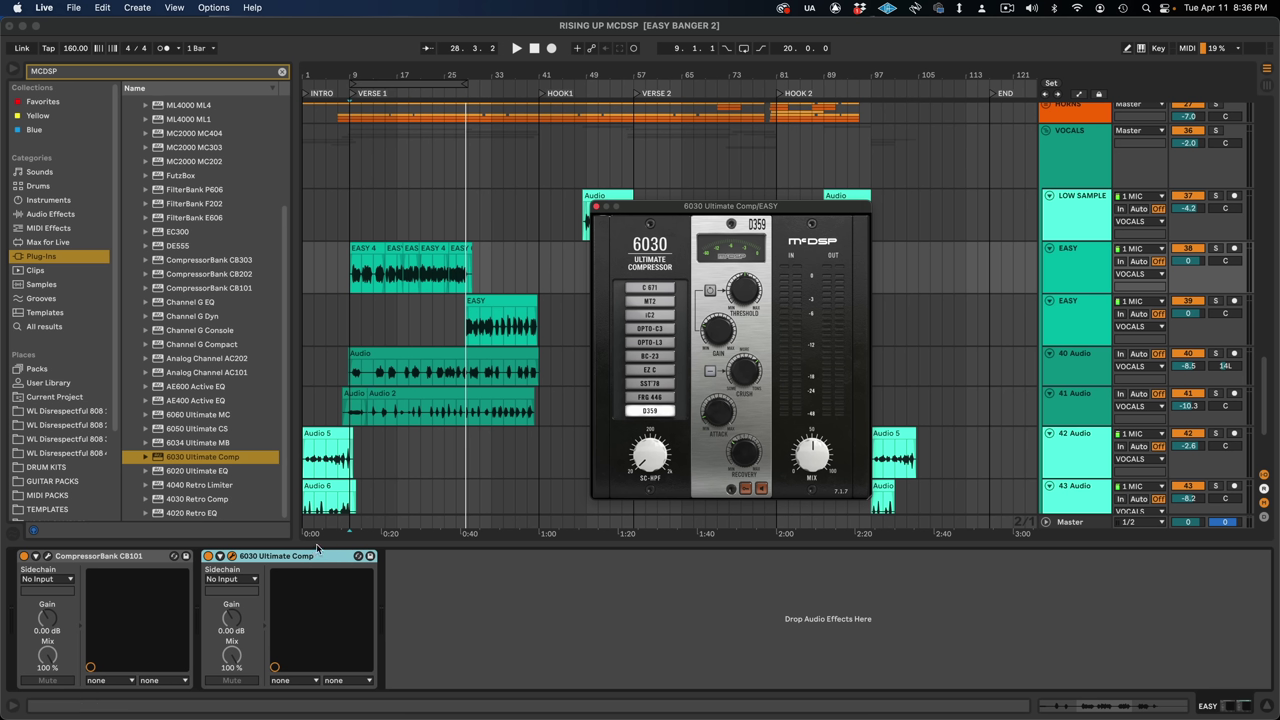
Bypass and re-enable CompressorBank CB101 on the EASY track, close the 6030 window, and select the lower track's first EASY clip.
{"action": "left_click", "coordinate": [138, 563]}
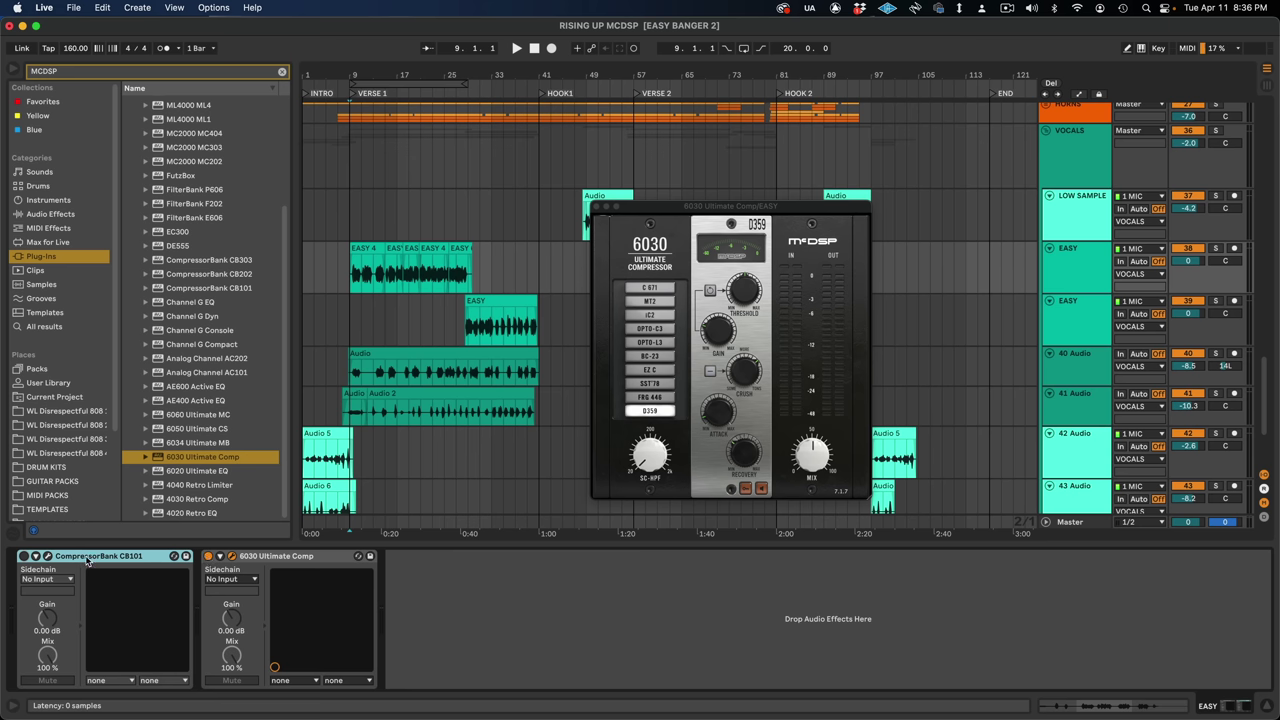
{"action": "left_click", "coordinate": [24, 557]}
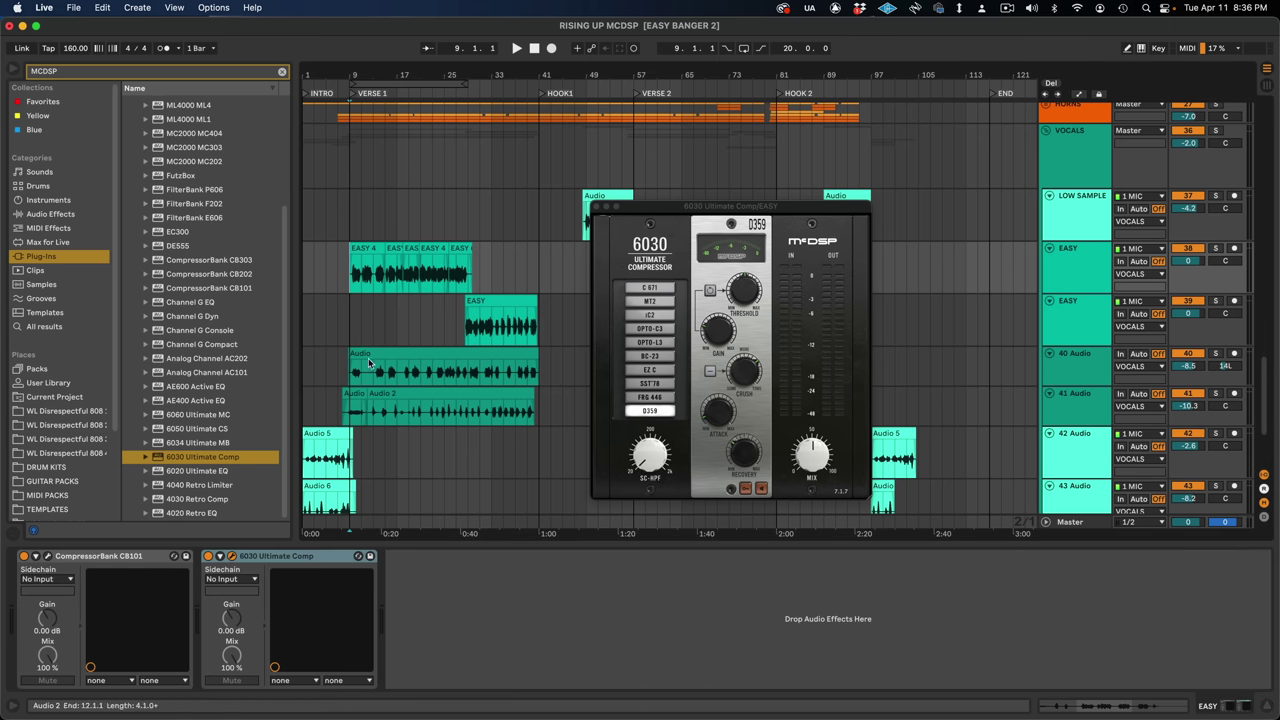
{"action": "left_click", "coordinate": [597, 207]}
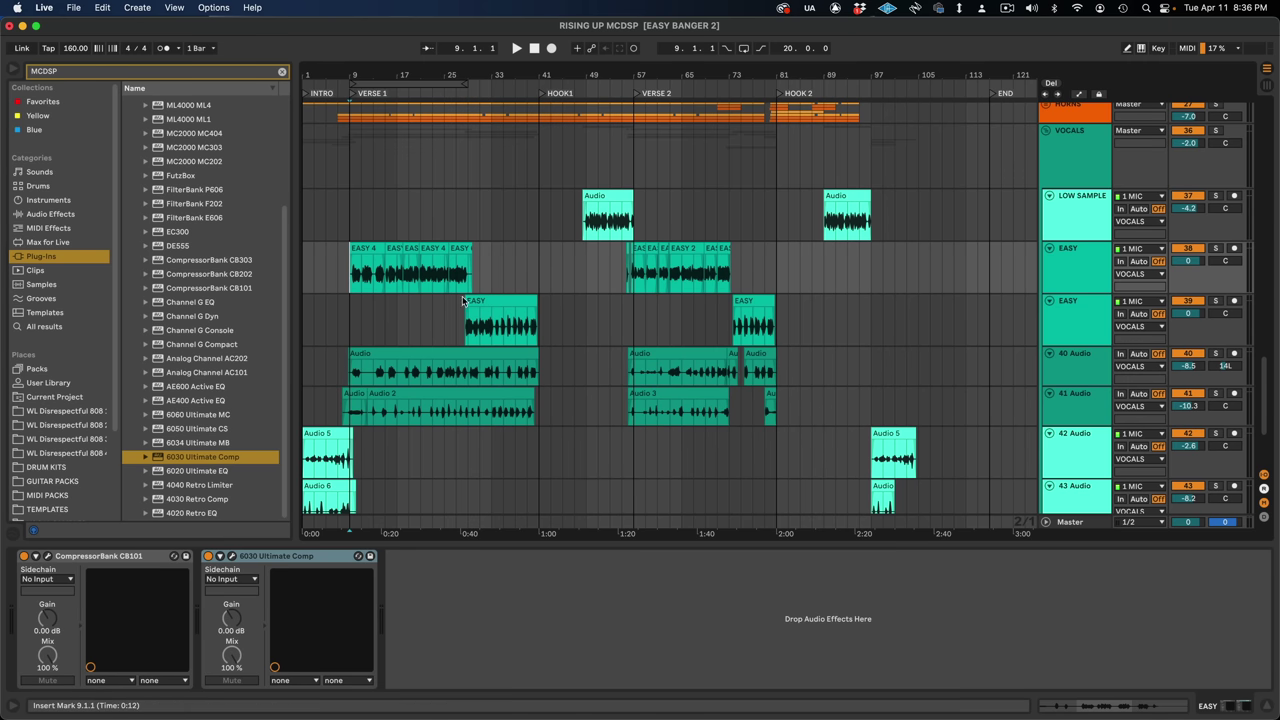
{"action": "left_click", "coordinate": [337, 558]}
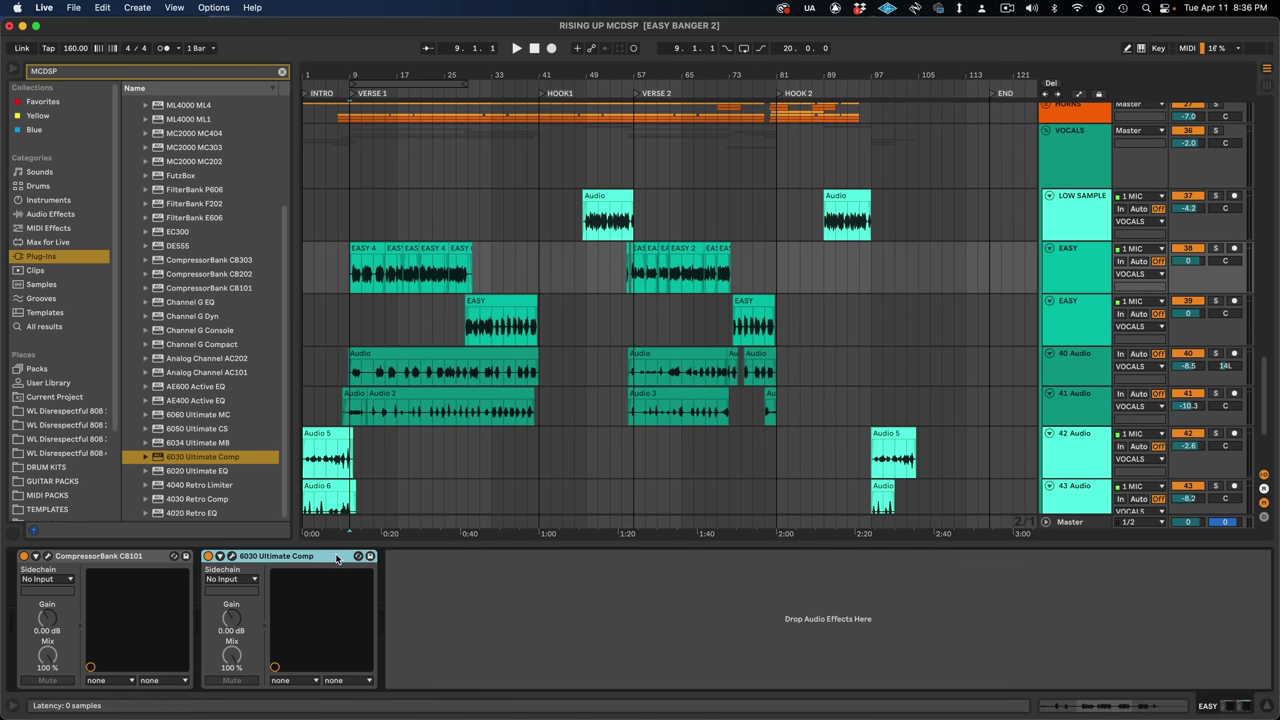
{"action": "left_click", "coordinate": [487, 307]}
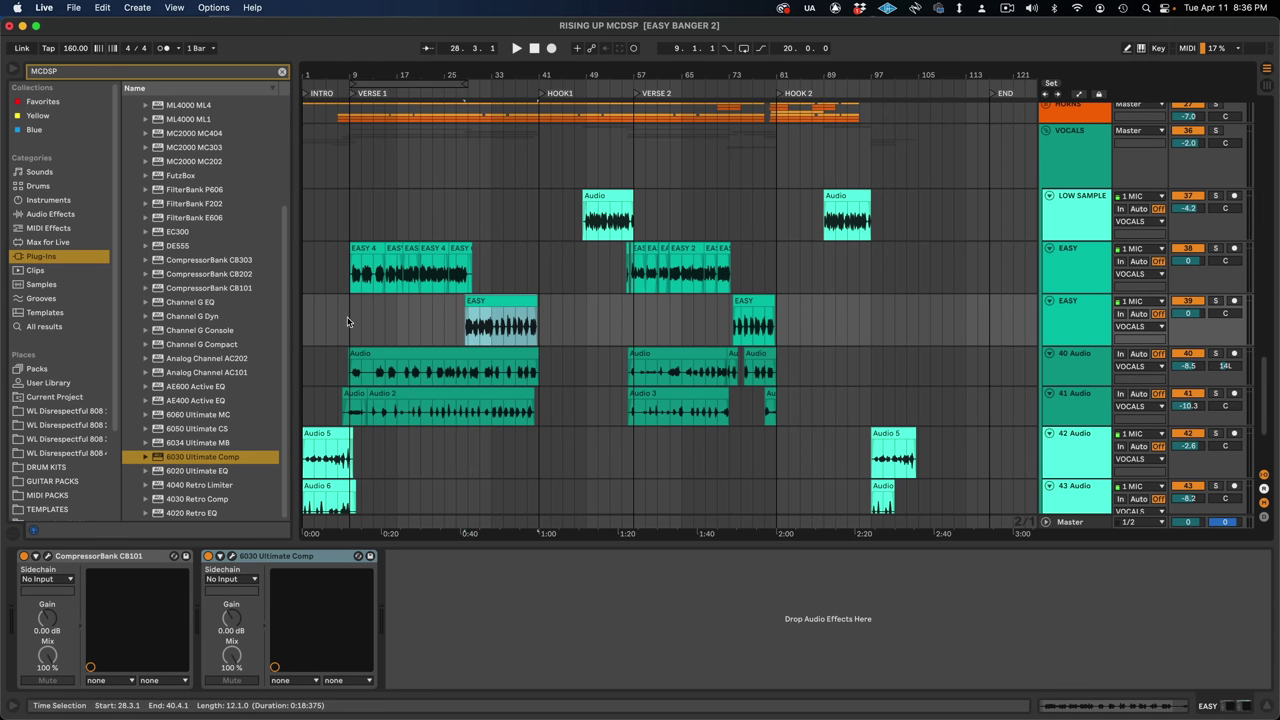
Fold the VOCALS group and inspect the ML4000 ML1 limiter on the Master track, closing its window after viewing.
{"action": "left_click", "coordinate": [1045, 132]}
{"action": "left_click", "coordinate": [1082, 521]}
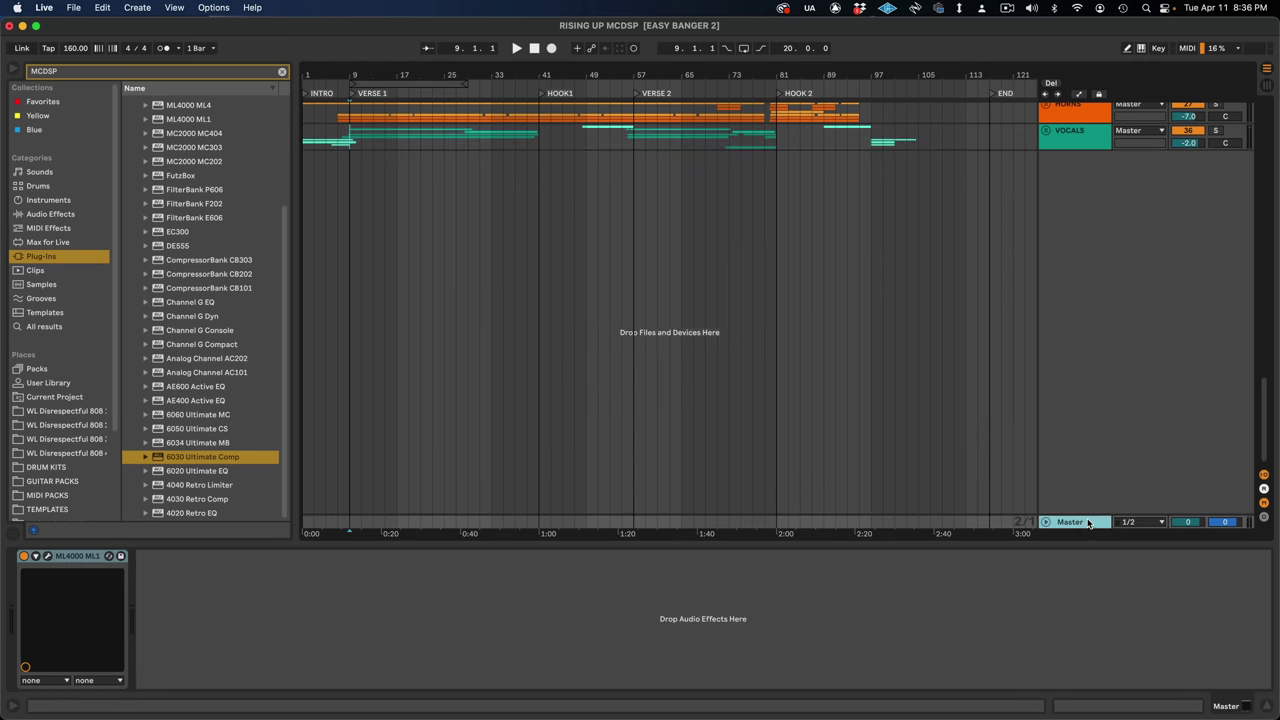
{"action": "left_click", "coordinate": [47, 556]}
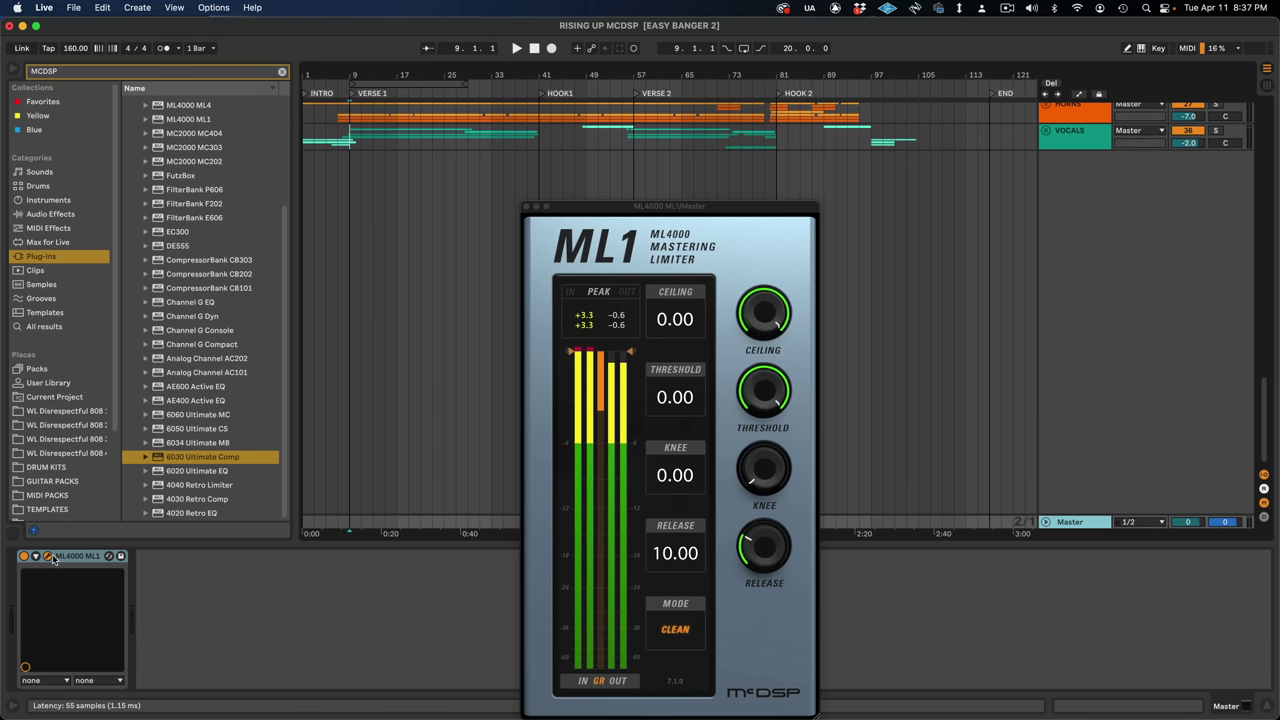
{"action": "left_click", "coordinate": [47, 557]}
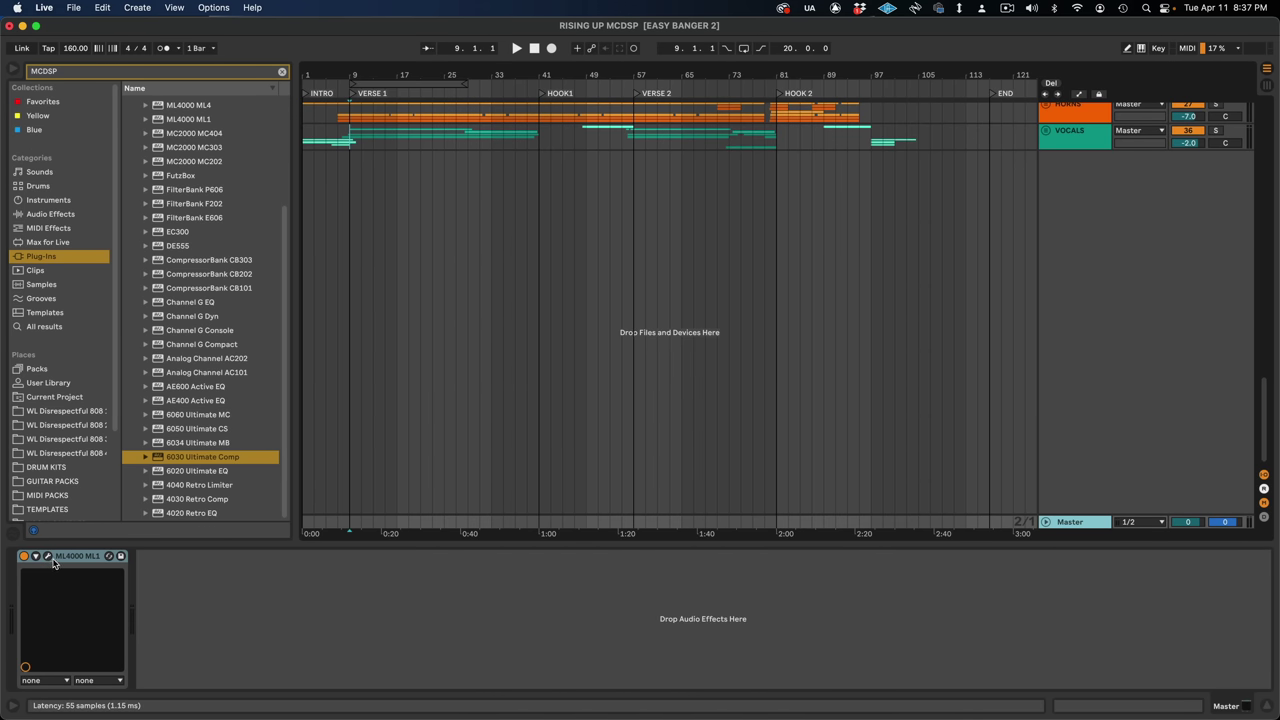
{"action": "left_click", "coordinate": [50, 557]}
{"action": "left_click", "coordinate": [527, 205]}
Add the SPC2000 SPC202 plug-in to the Master track, ahead of the ML4000 ML1 limiter.
{"action": "left_click", "coordinate": [203, 499]}
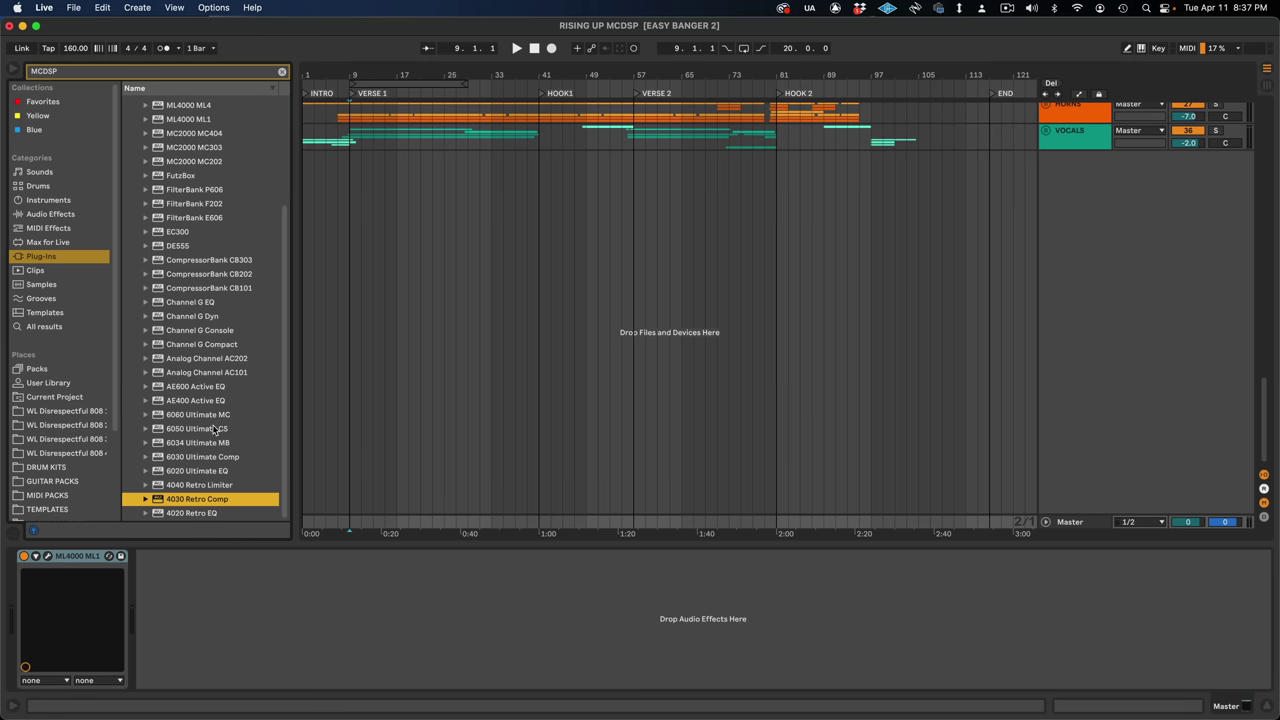
{"action": "scroll", "coordinate": [237, 378], "scroll_direction": "up", "scroll_amount": 5}
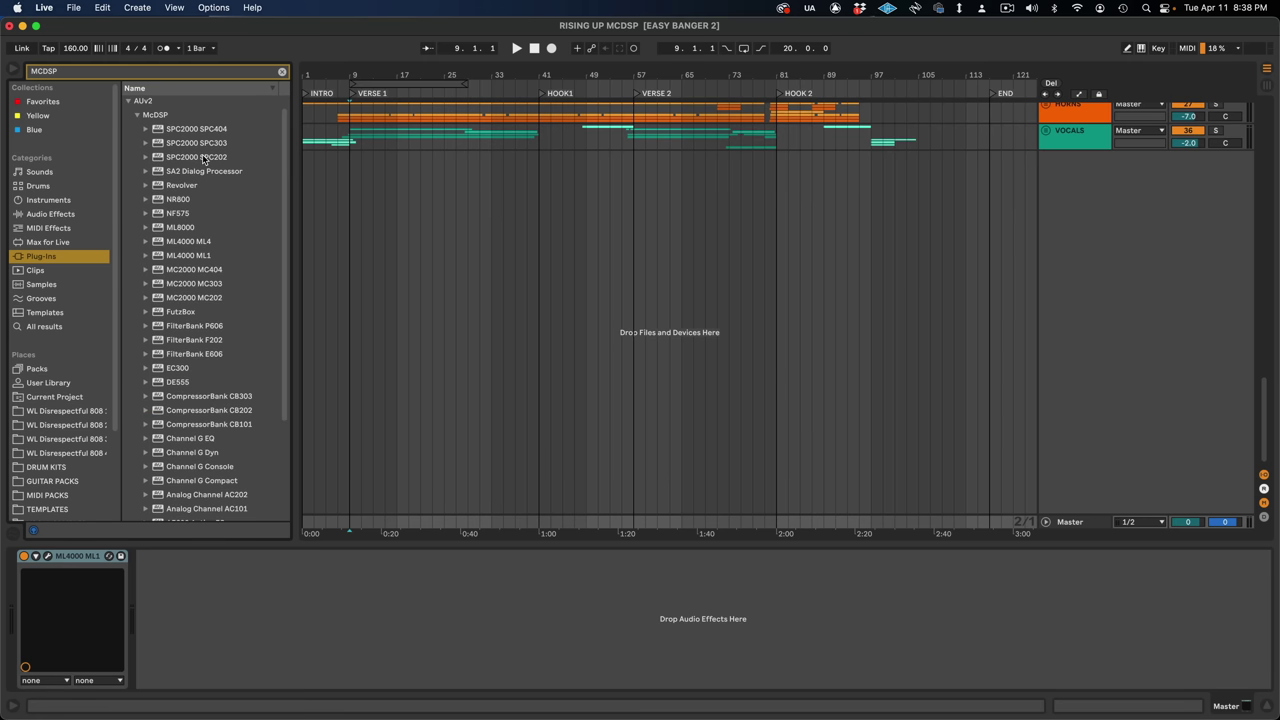
{"action": "left_click_drag", "start_coordinate": [196, 157], "coordinate": [268, 620]}
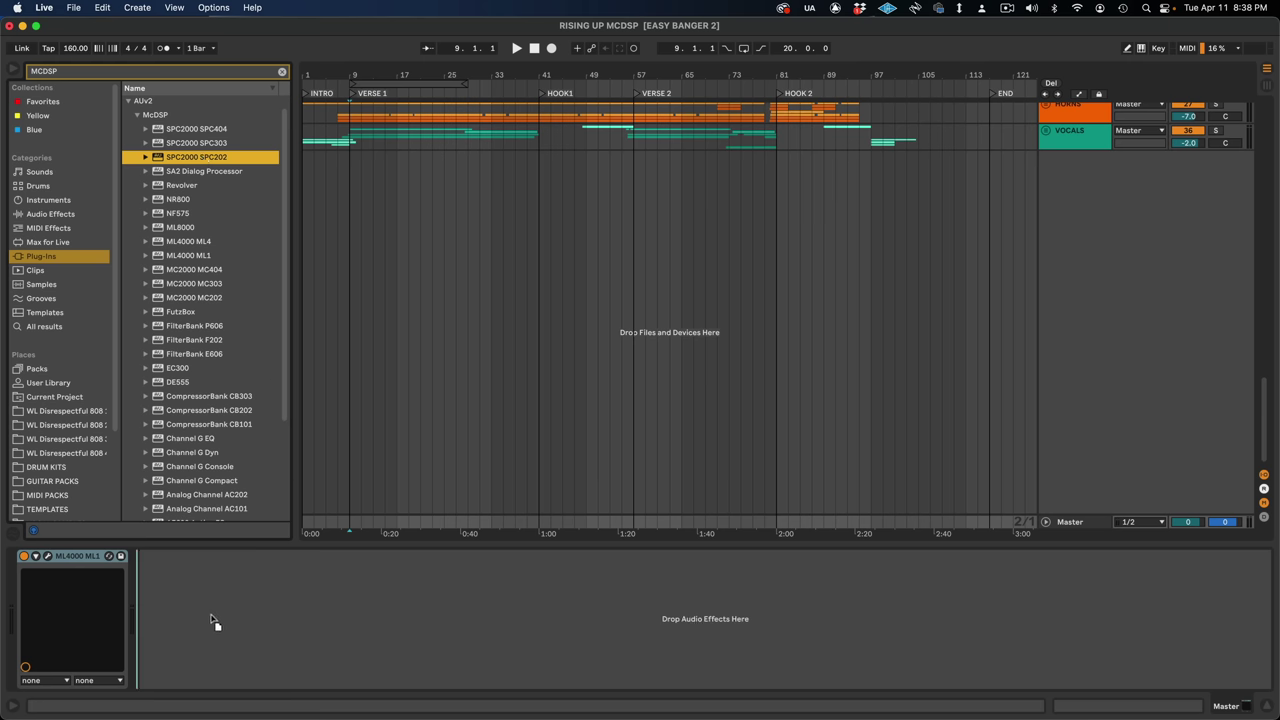
{"action": "left_click_drag", "start_coordinate": [79, 622], "coordinate": [47, 629]}
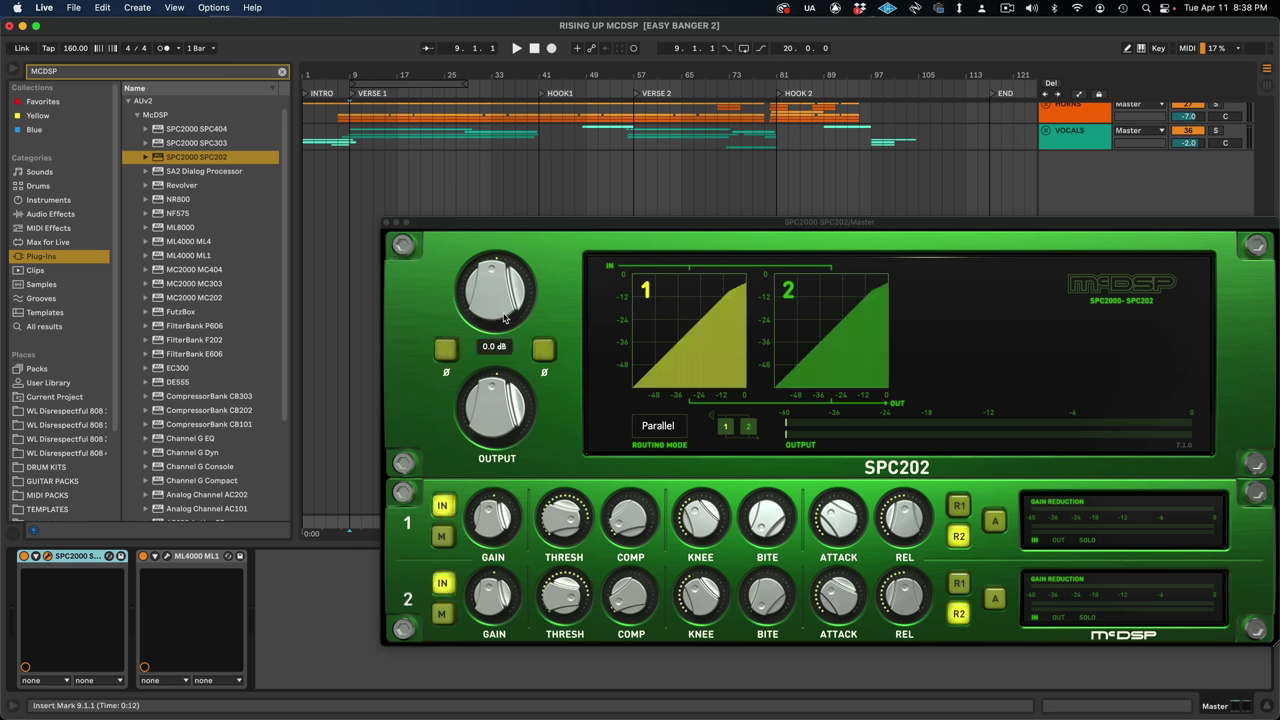
Move the SPC202 window clear of the device chain and review its routing modes, keeping Parallel.
{"action": "left_click_drag", "start_coordinate": [597, 226], "coordinate": [366, 135]}
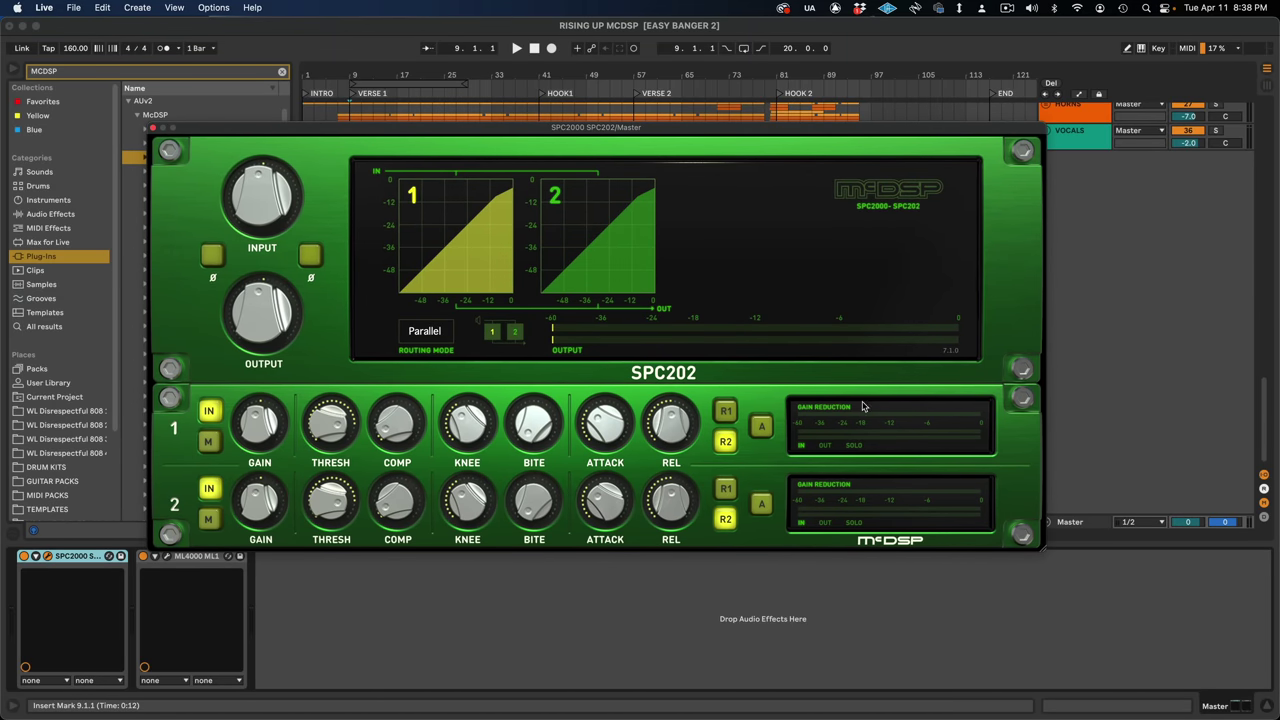
{"action": "left_click", "coordinate": [424, 331]}
{"action": "left_click", "coordinate": [437, 372]}
{"action": "left_click", "coordinate": [433, 336]}
{"action": "left_click", "coordinate": [436, 350]}
Take the SPC202's second compressor out of use and reduce its compression ratio.
{"action": "mouse_move", "coordinate": [323, 426]}
{"action": "mouse_move", "coordinate": [242, 510]}
{"action": "left_click", "coordinate": [210, 490]}
{"action": "left_click", "coordinate": [210, 490]}
{"action": "mouse_move", "coordinate": [405, 493]}
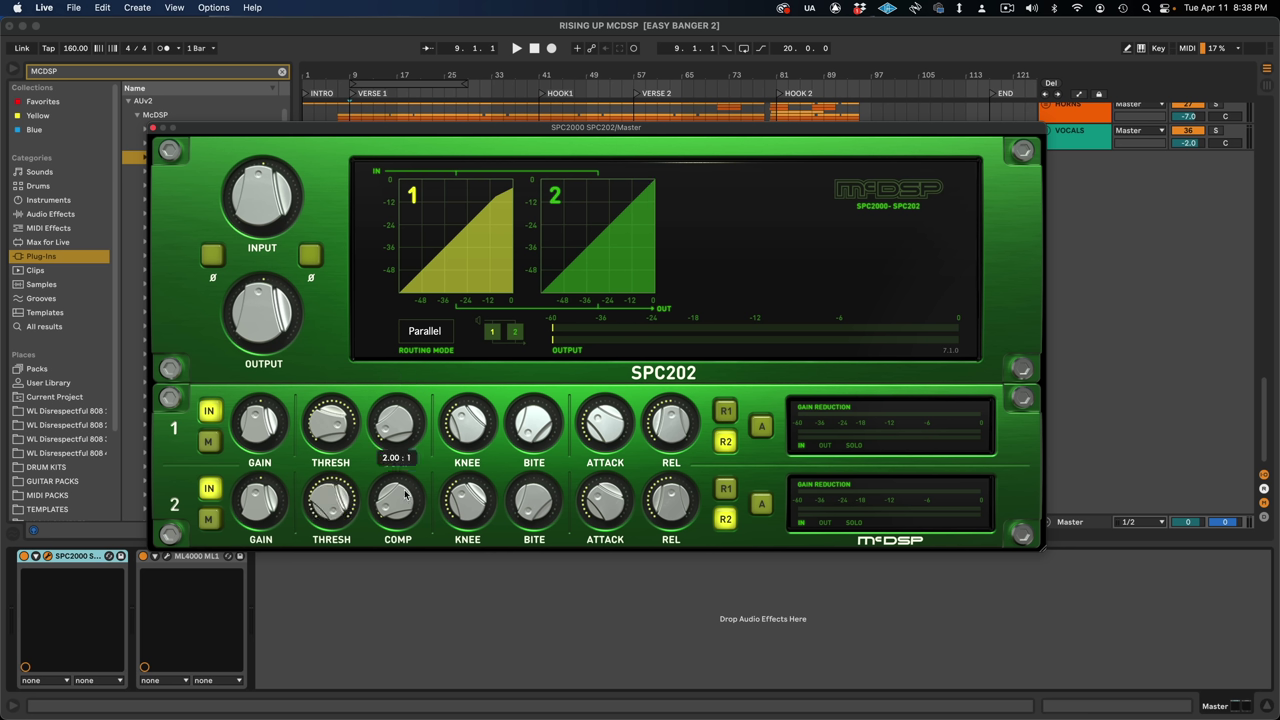
{"action": "left_click_drag", "start_coordinate": [396, 504], "coordinate": [400, 544]}
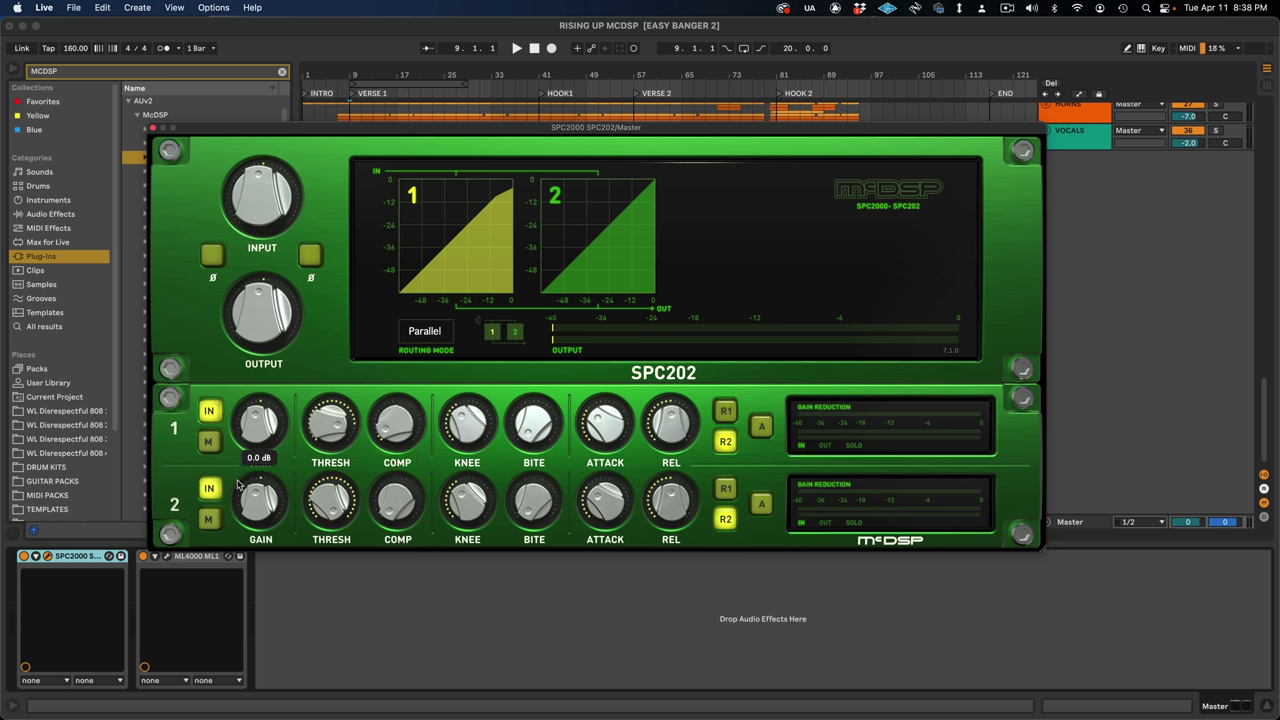
Lower compressor 1's threshold, raise its ratio, and adjust its bite and release, with the release at about 60.2 msec.
{"action": "mouse_move", "coordinate": [328, 422]}
{"action": "left_click_drag", "start_coordinate": [328, 422], "coordinate": [318, 489]}
{"action": "mouse_move", "coordinate": [395, 448]}
{"action": "left_click_drag", "start_coordinate": [395, 448], "coordinate": [397, 402]}
{"action": "mouse_move", "coordinate": [546, 430]}
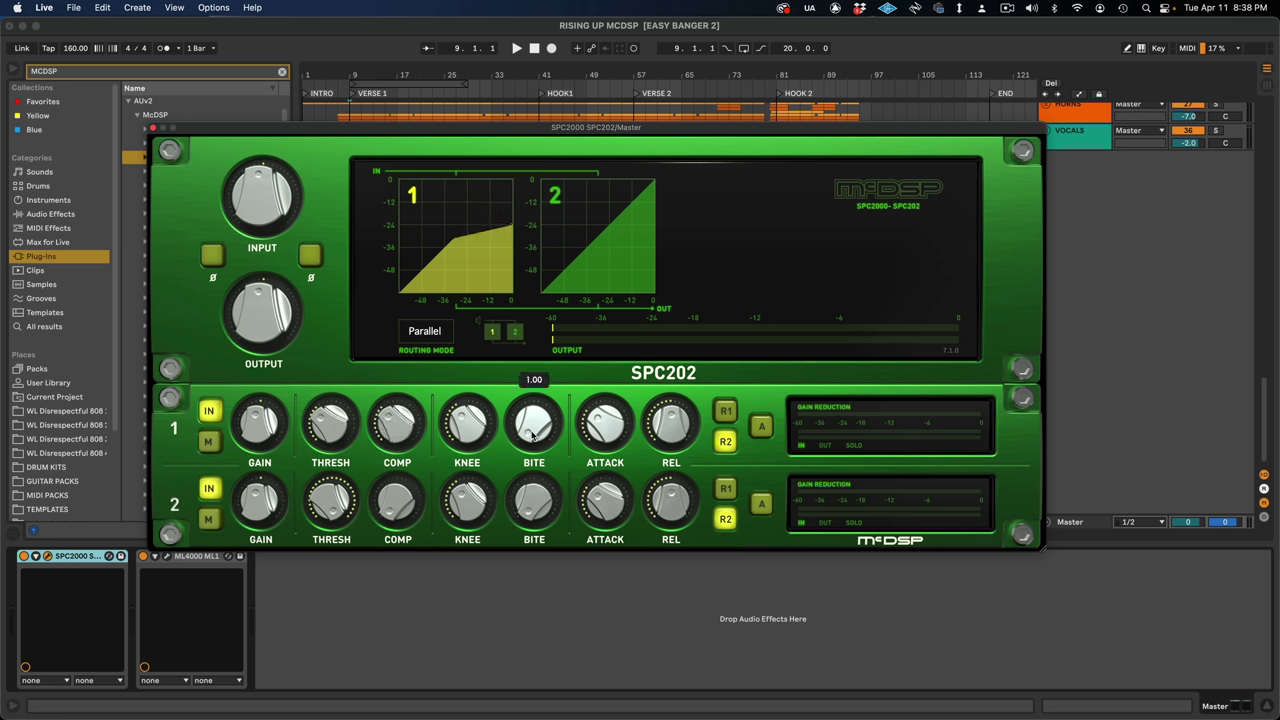
{"action": "mouse_move", "coordinate": [655, 442]}
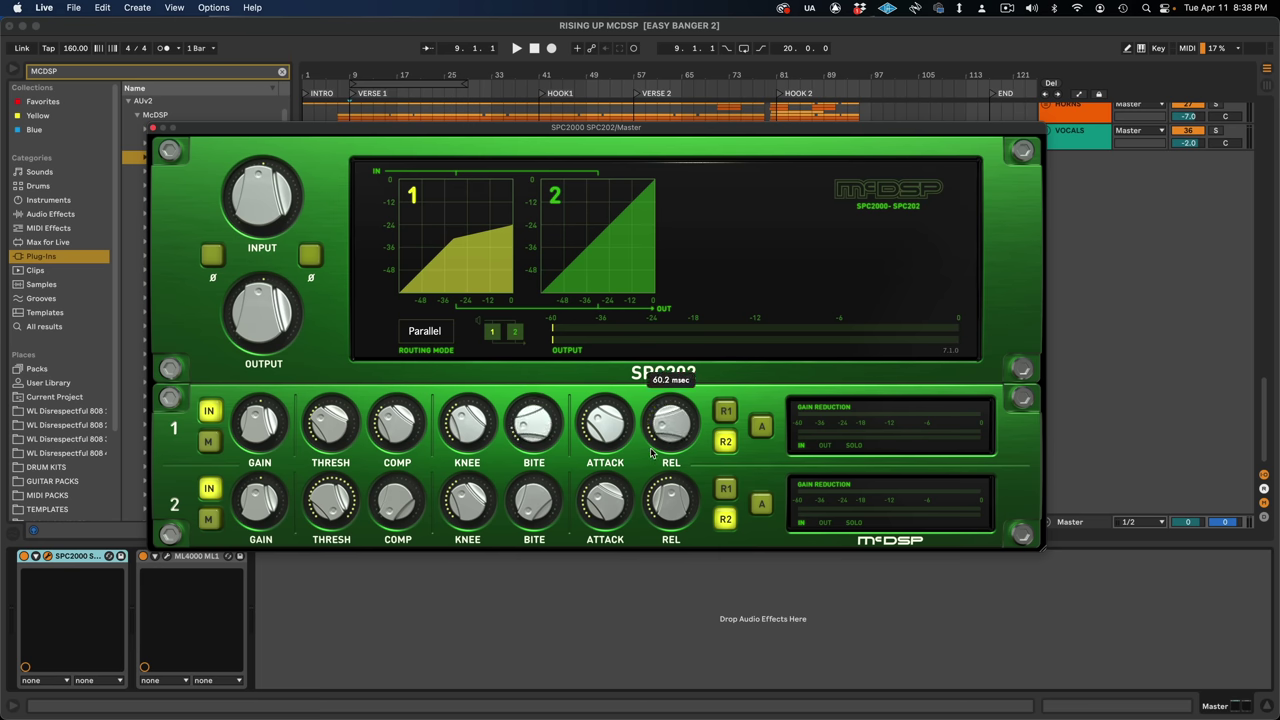
Play the song while bypassing and re-enabling SPC202 to compare the Master sound, and close its window after listening.
{"action": "key", "text": "space"}
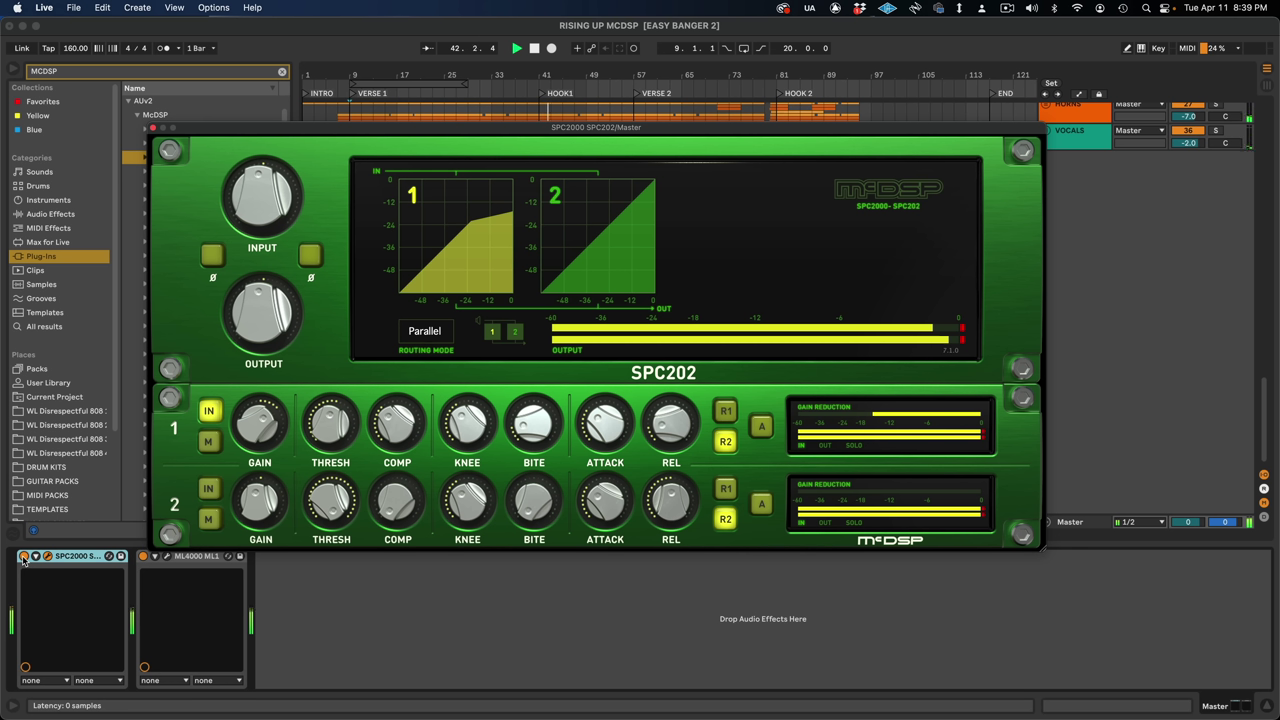
{"action": "left_click", "coordinate": [23, 557]}
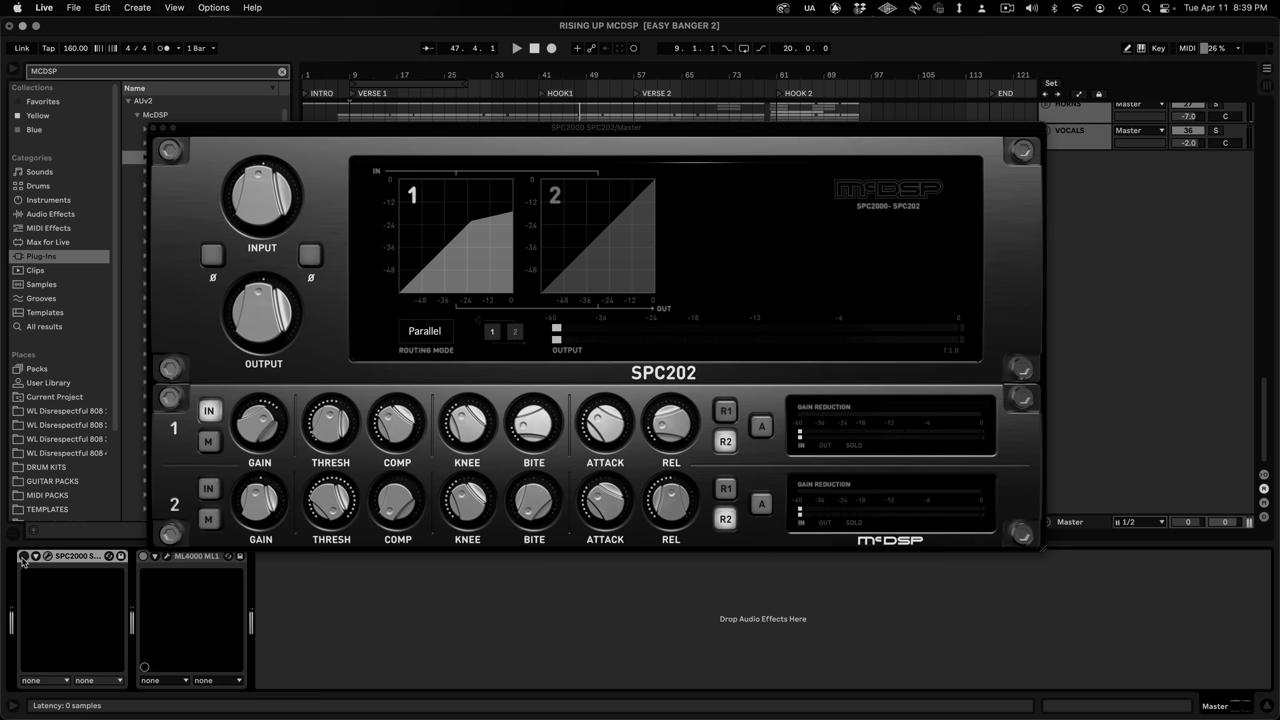
{"action": "left_click", "coordinate": [23, 557]}
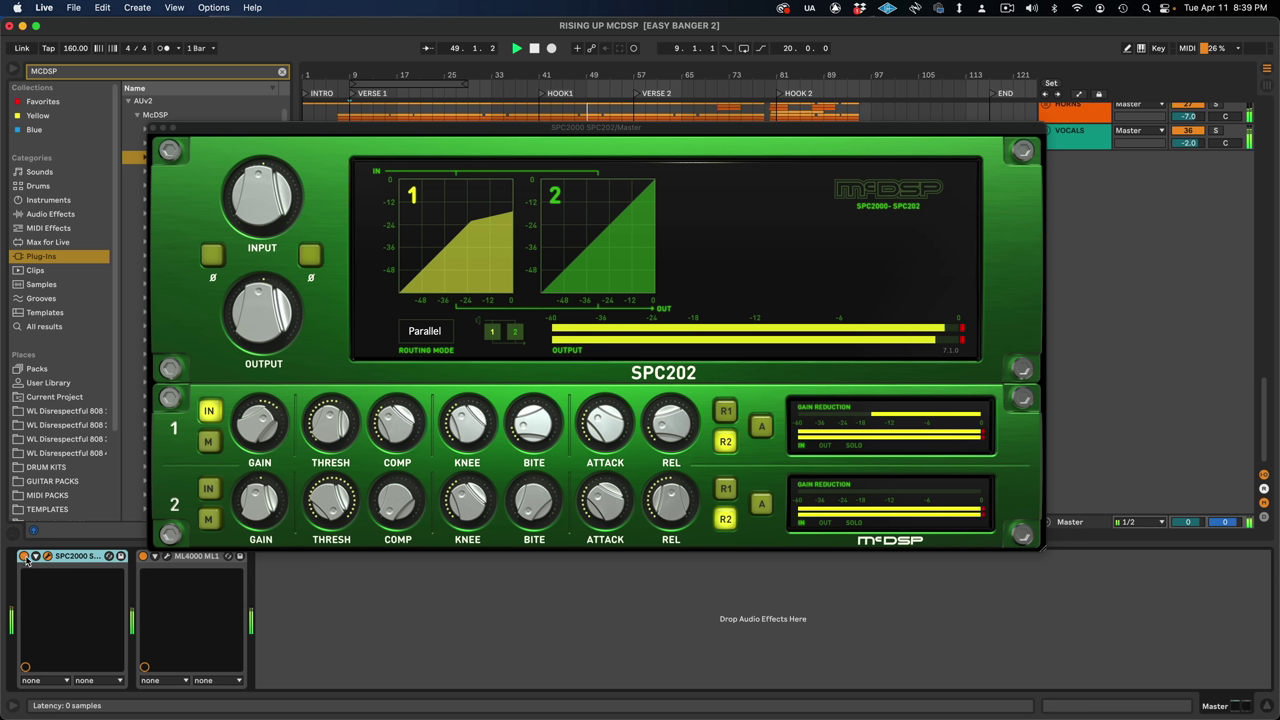
{"action": "left_click", "coordinate": [268, 510]}
{"action": "left_click", "coordinate": [23, 557]}
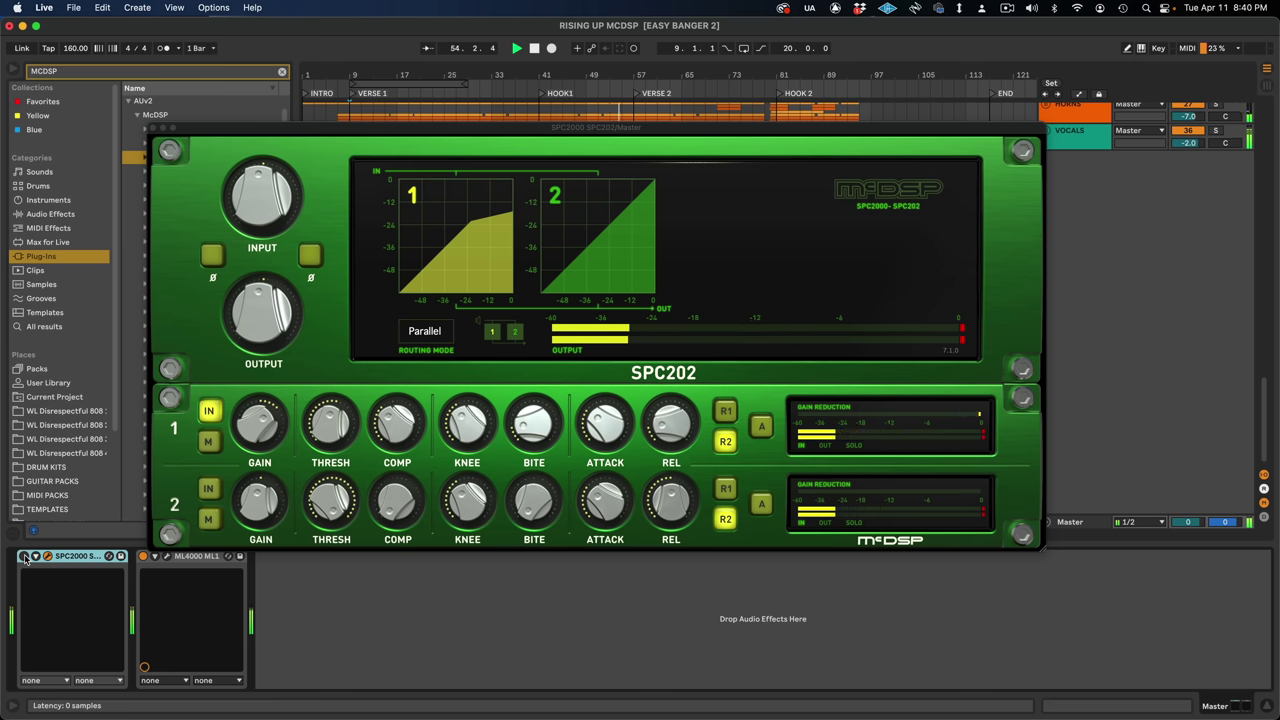
{"action": "left_click", "coordinate": [23, 557]}
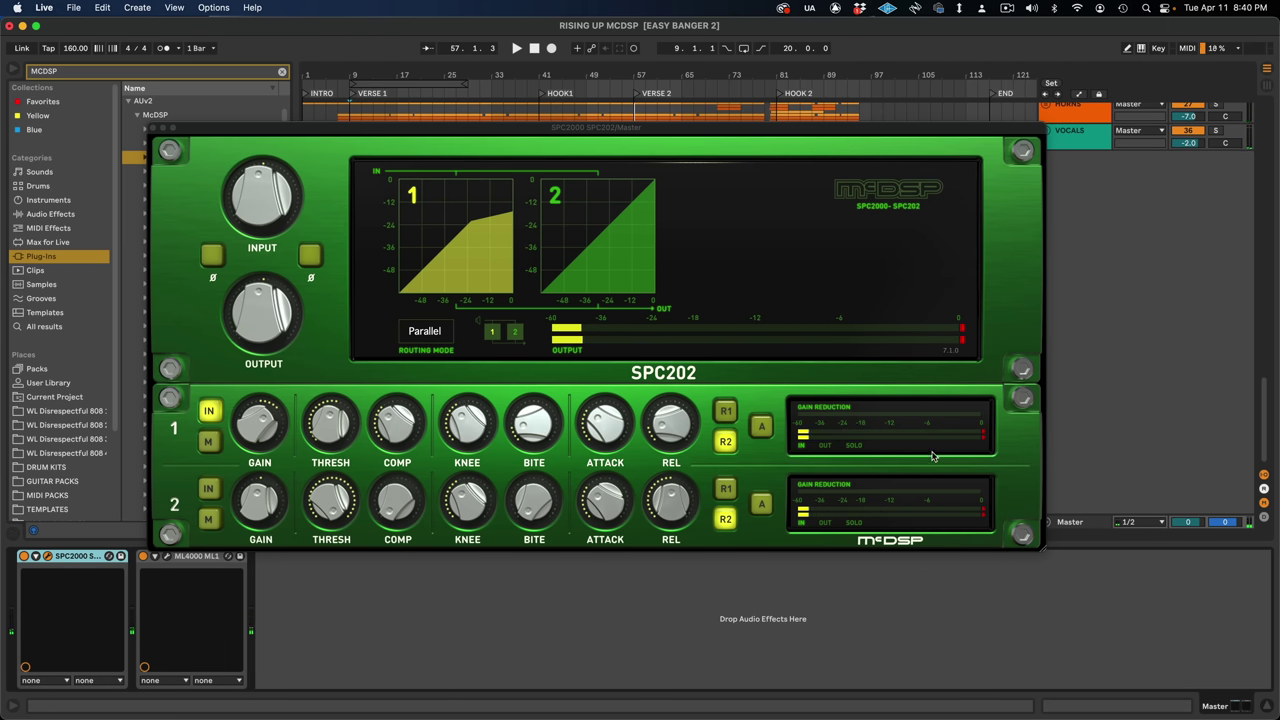
{"action": "left_click", "coordinate": [153, 130]}
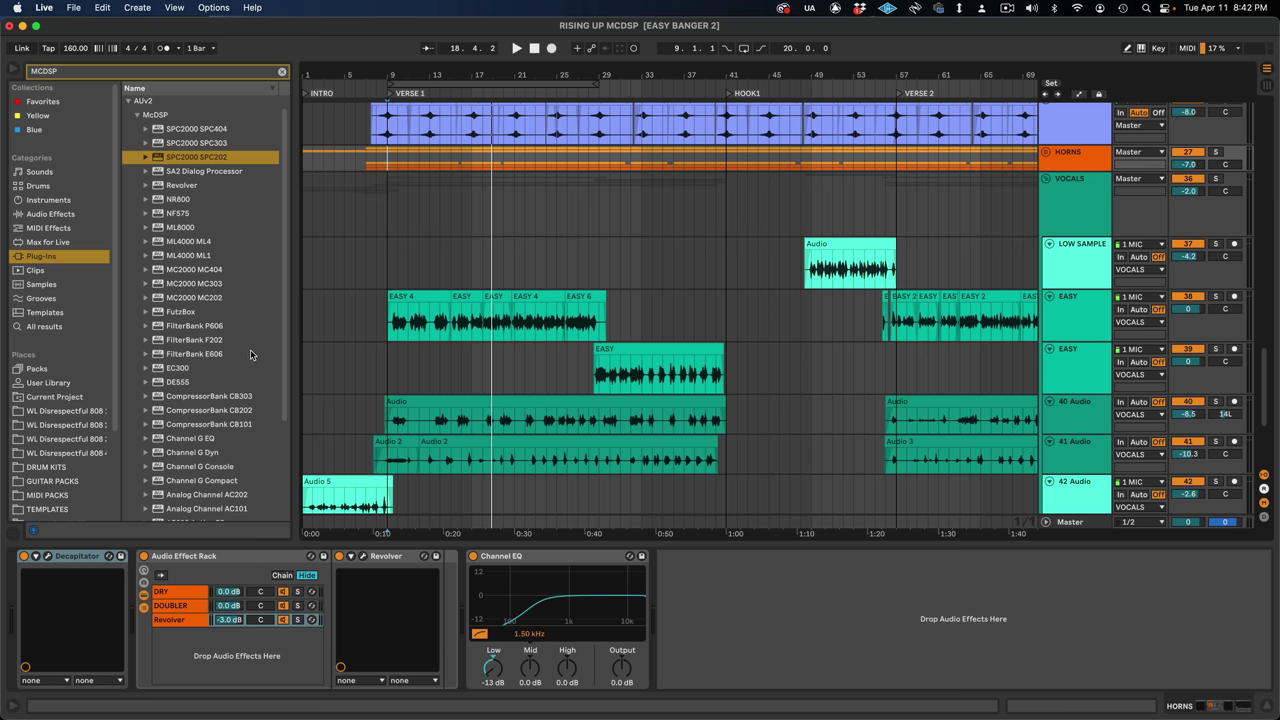
Add the MC2000 MC404 plug-in to the upper EASY track and move its window so all four bands fit on screen.
{"action": "scroll", "coordinate": [245, 350], "scroll_direction": "down", "scroll_amount": 5}
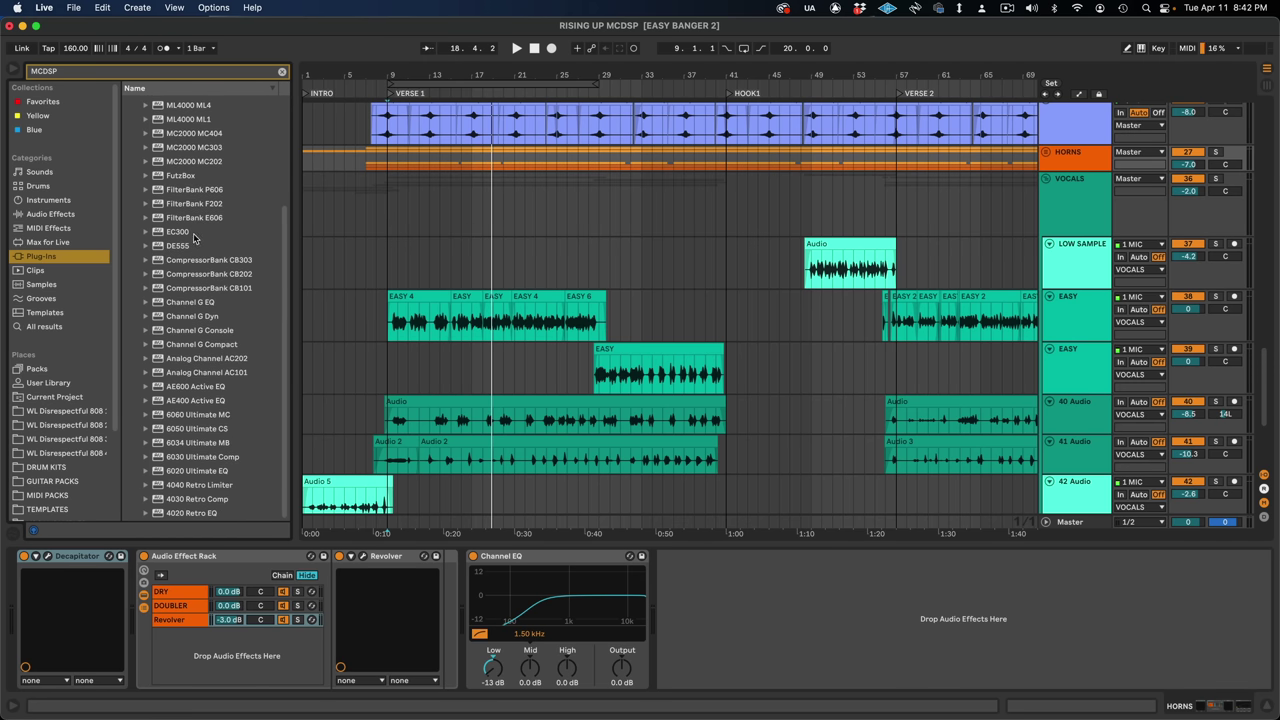
{"action": "left_click", "coordinate": [198, 138]}
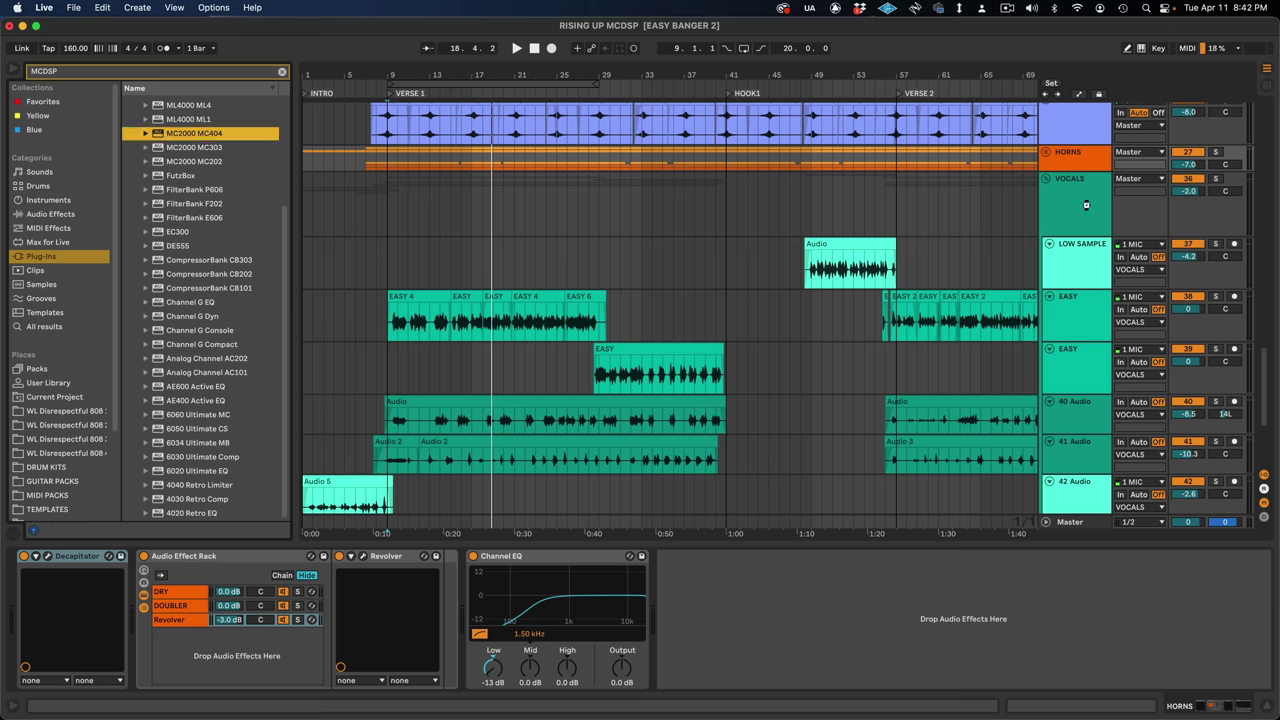
{"action": "left_click", "coordinate": [731, 329]}
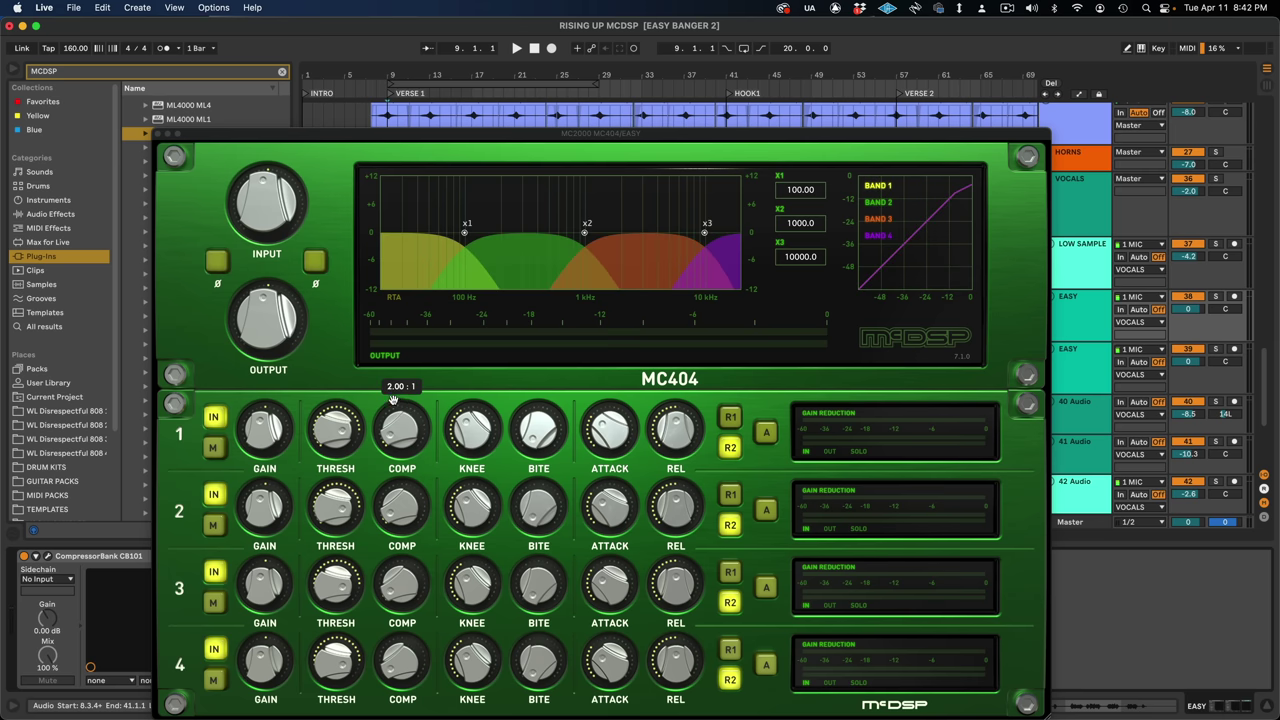
{"action": "left_click_drag", "start_coordinate": [392, 136], "coordinate": [388, 69]}
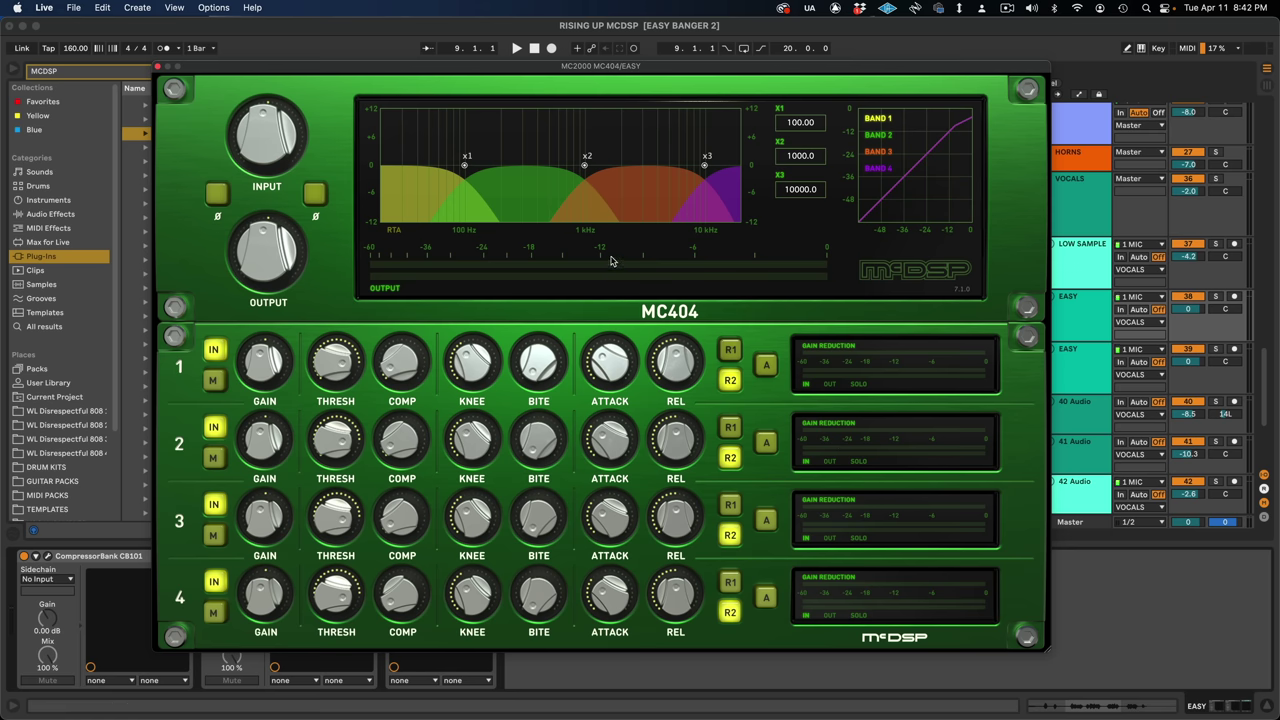
Set the MC404 crossovers to 91.65, 1068.6 and 8064.6, and lower the thresholds of bands 2 and 3, to about -19.2 dB for band 2.
{"action": "left_click_drag", "start_coordinate": [705, 167], "coordinate": [660, 176]}
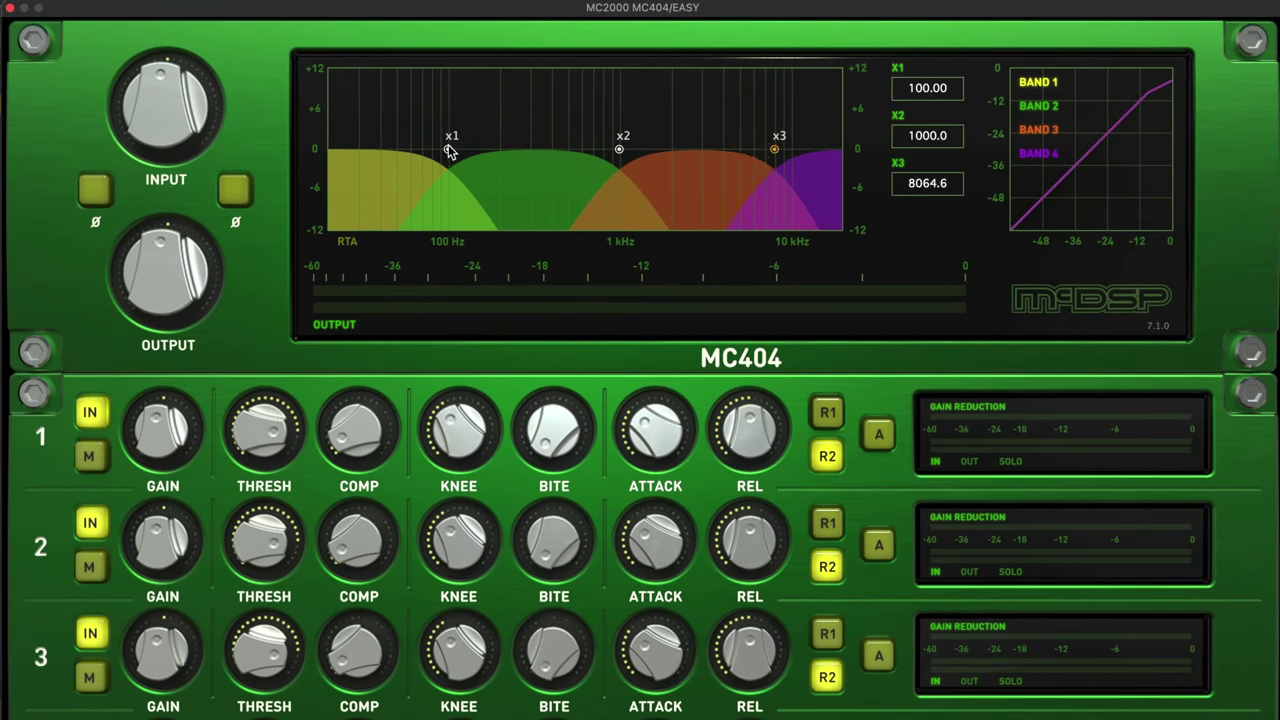
{"action": "left_click_drag", "start_coordinate": [450, 151], "coordinate": [440, 151]}
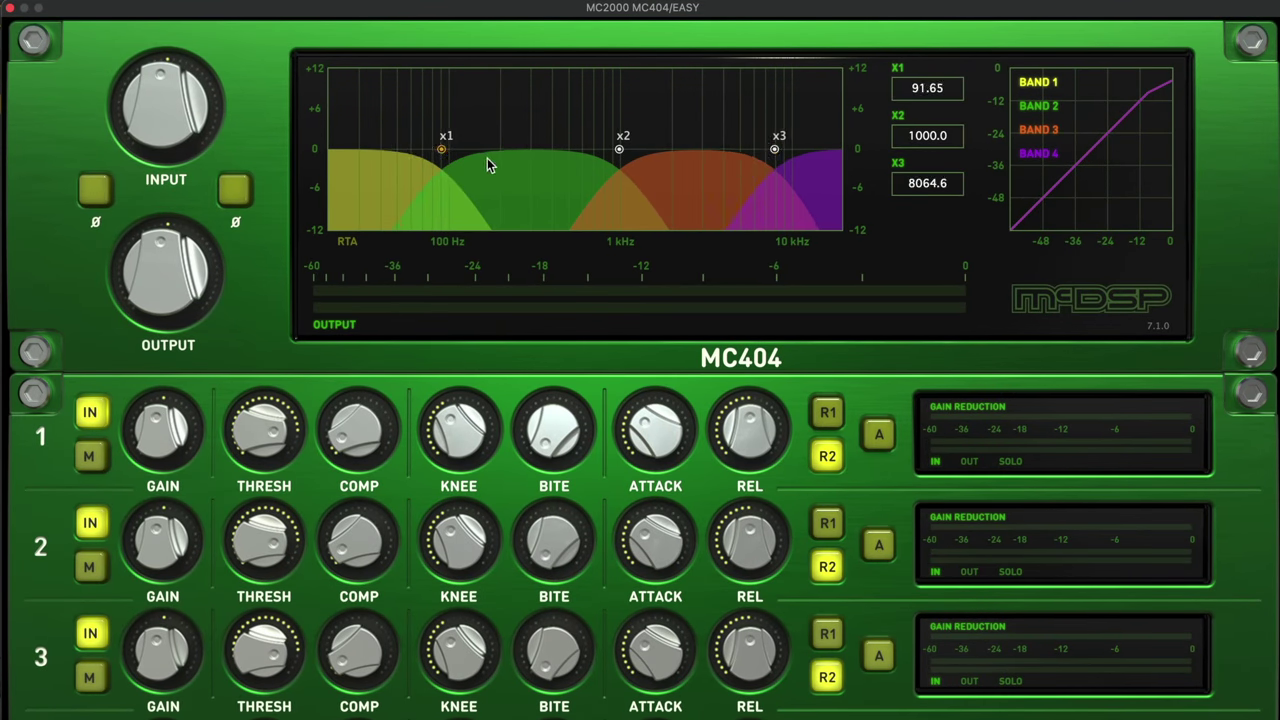
{"action": "left_click_drag", "start_coordinate": [620, 150], "coordinate": [624, 150]}
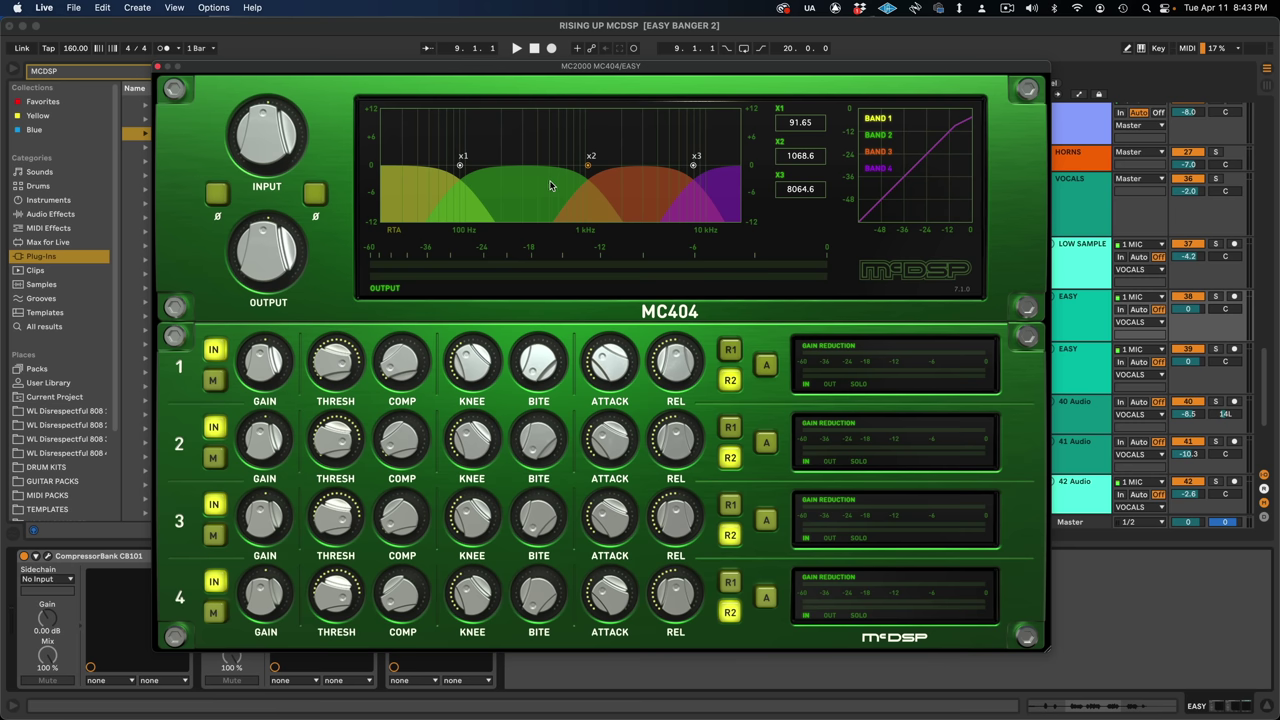
{"action": "left_click_drag", "start_coordinate": [263, 650], "coordinate": [261, 713]}
{"action": "left_click_drag", "start_coordinate": [336, 565], "coordinate": [338, 490]}
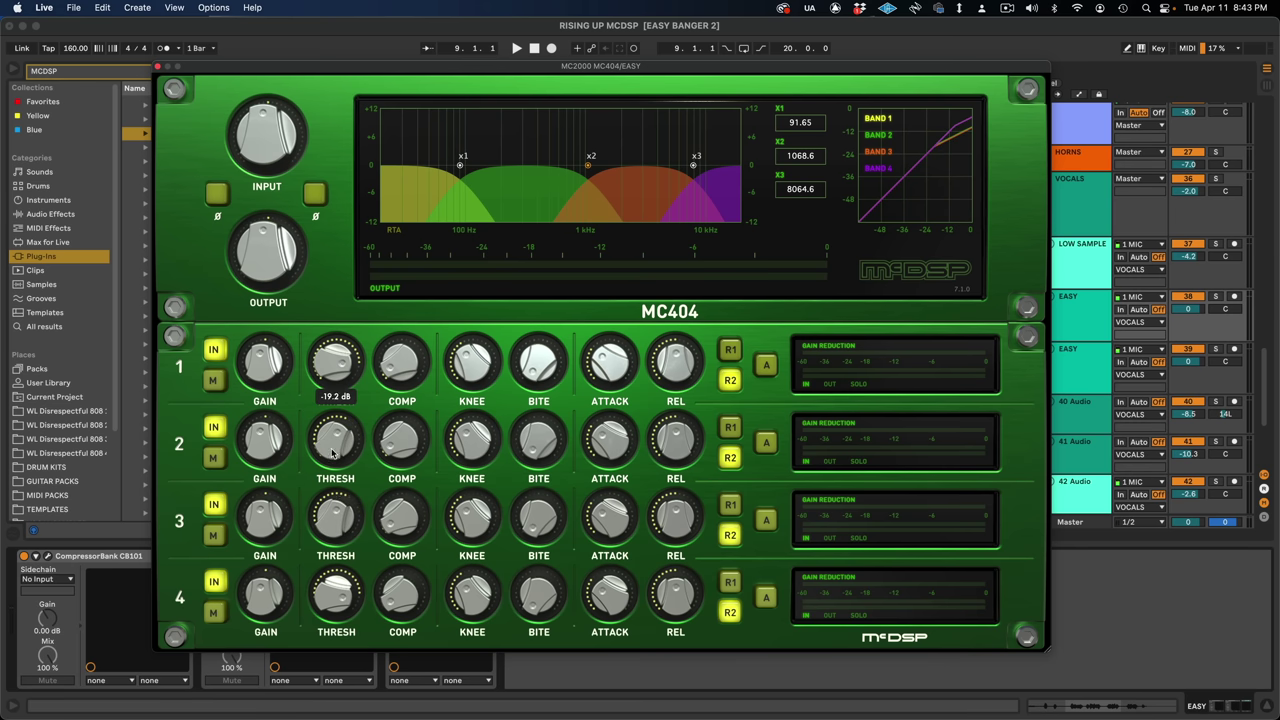
Play the verse, raise the MC404 output to about 1.9 dB, and readjust the band 2 threshold.
{"action": "key", "text": "space"}
{"action": "mouse_move", "coordinate": [262, 276]}
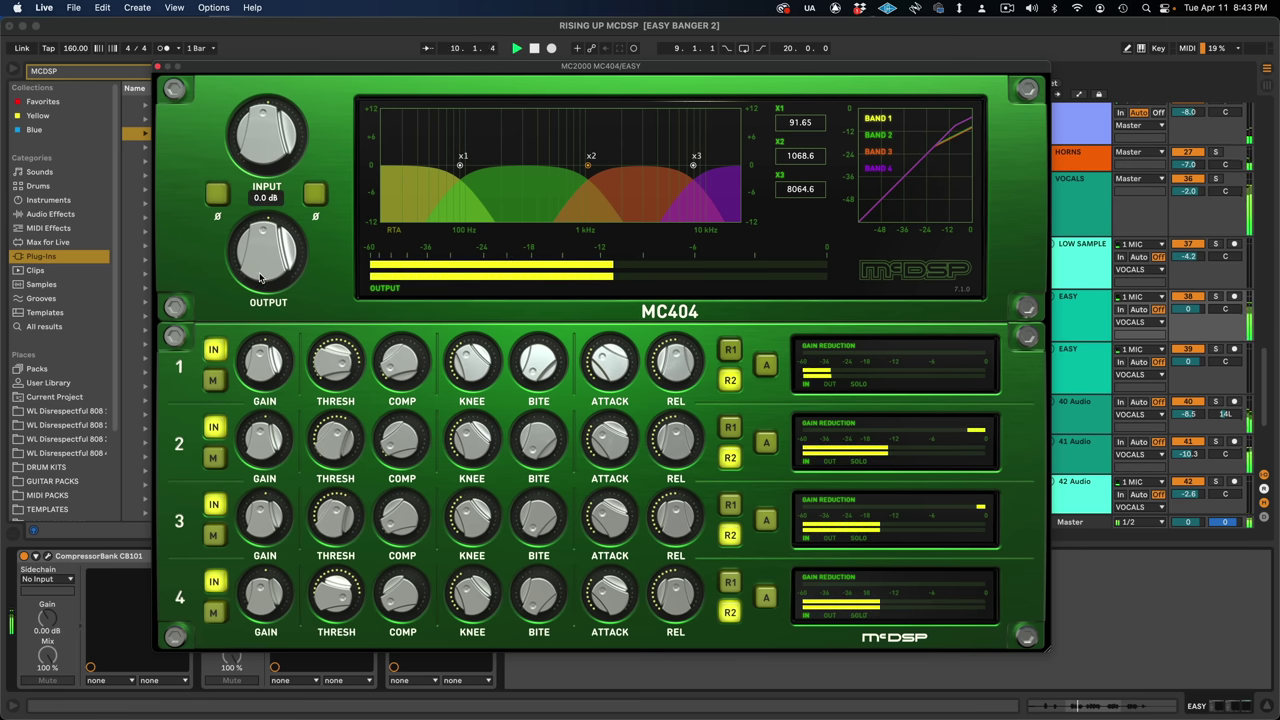
{"action": "left_click_drag", "start_coordinate": [260, 278], "coordinate": [264, 272]}
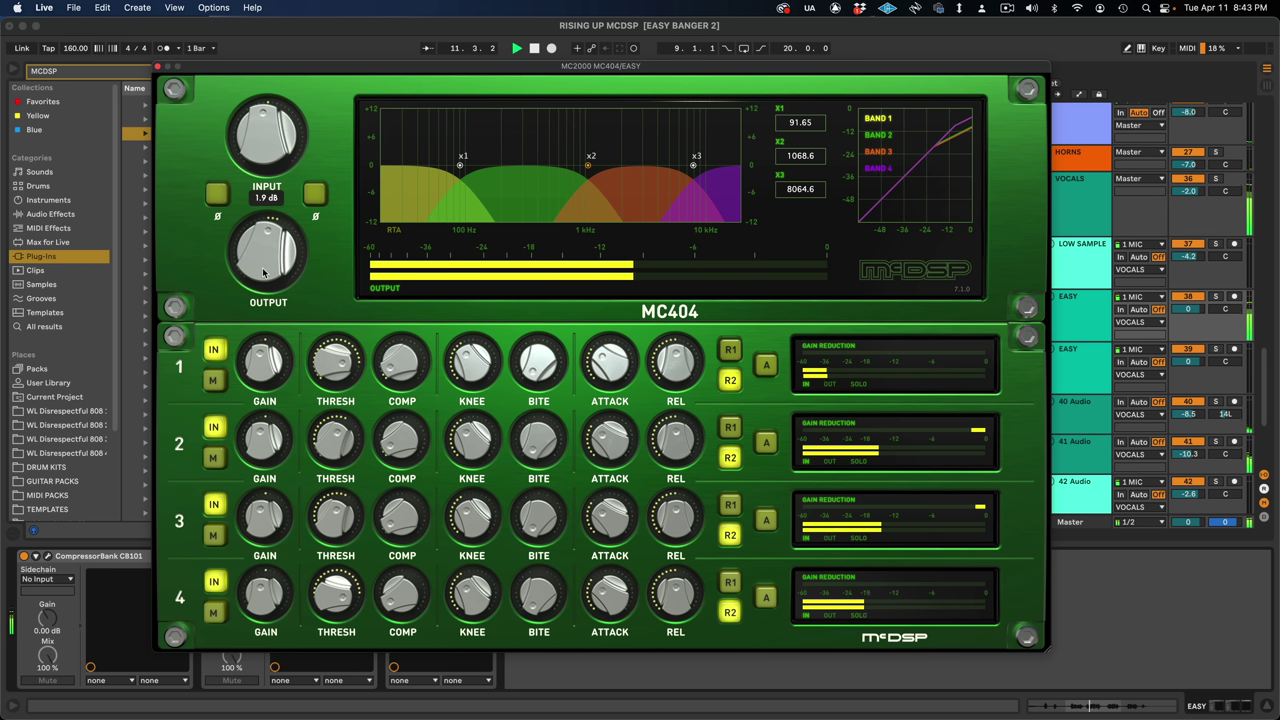
{"action": "mouse_move", "coordinate": [362, 497]}
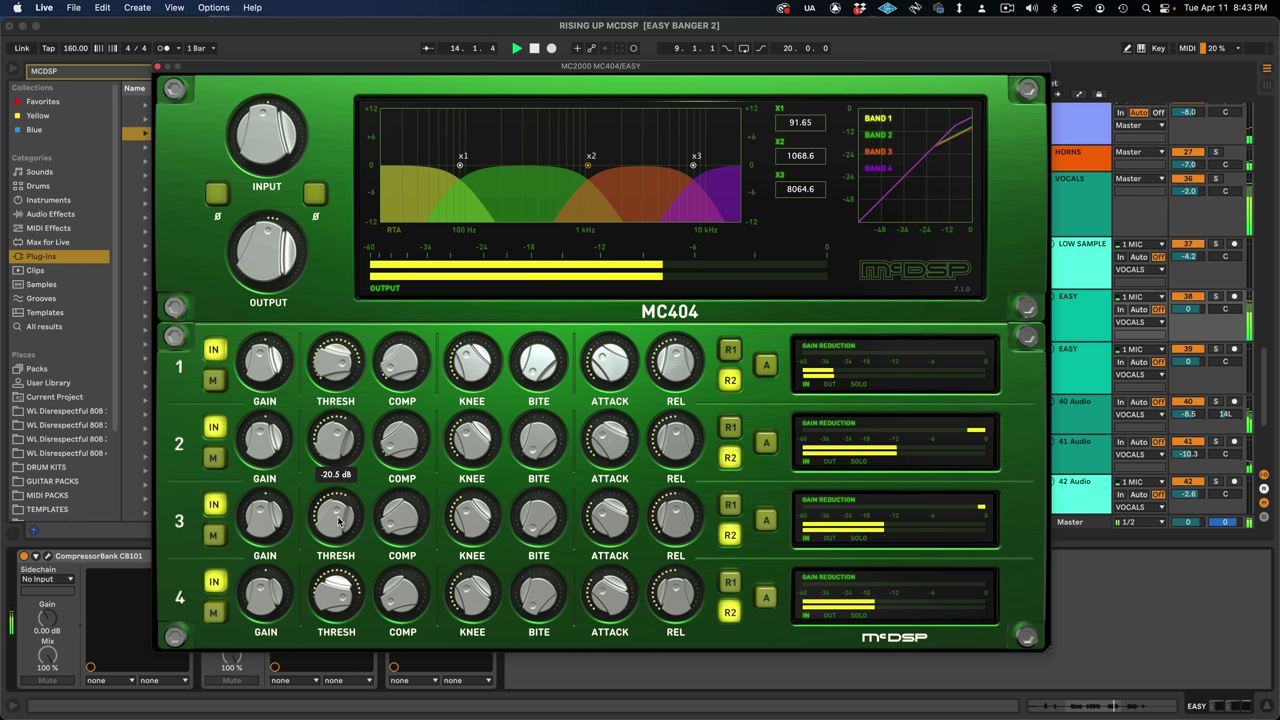
{"action": "left_click_drag", "start_coordinate": [340, 452], "coordinate": [344, 456]}
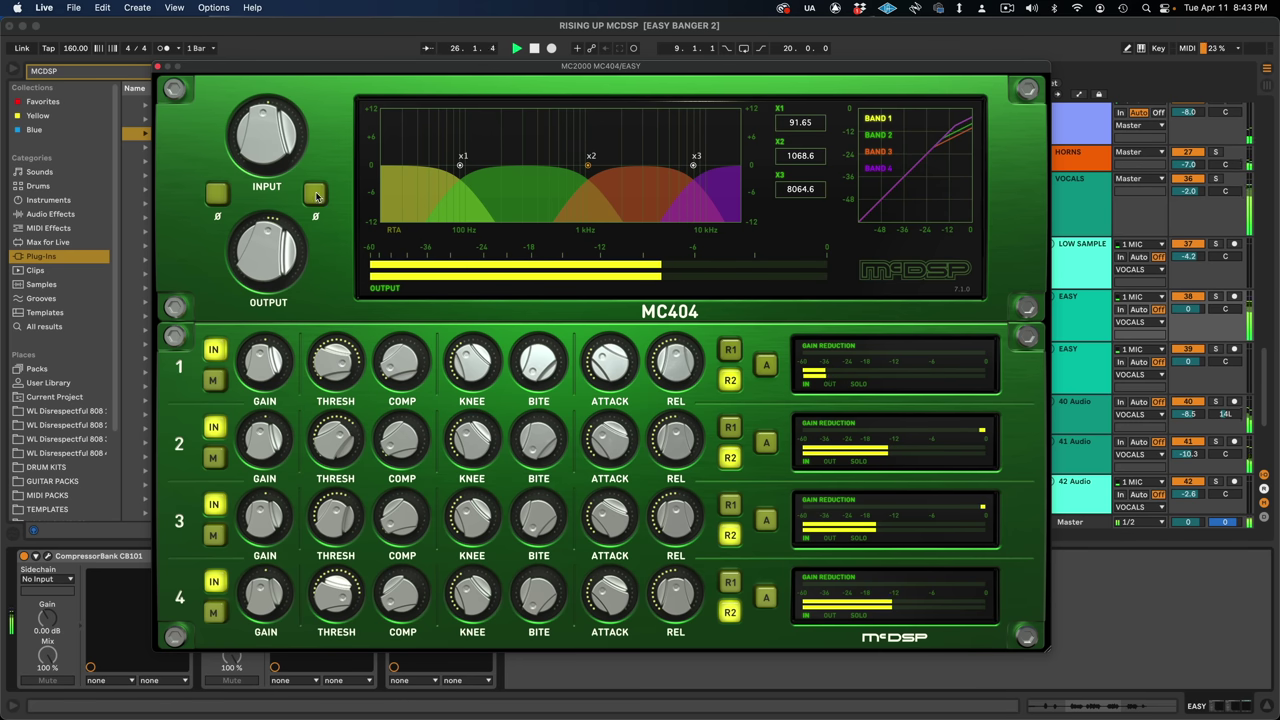
Move aside and close the MC404 window, and select the lower EASY track to show its device chain.
{"action": "left_click_drag", "start_coordinate": [236, 65], "coordinate": [373, 39]}
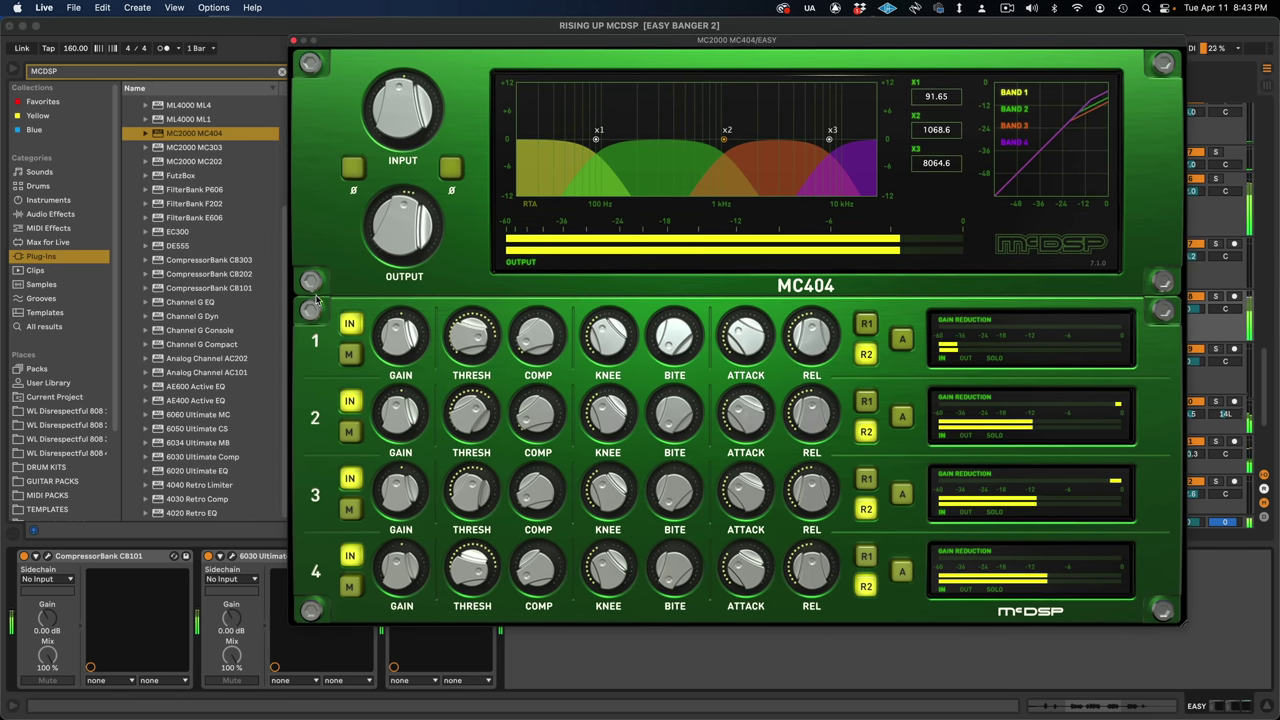
{"action": "left_click", "coordinate": [294, 40]}
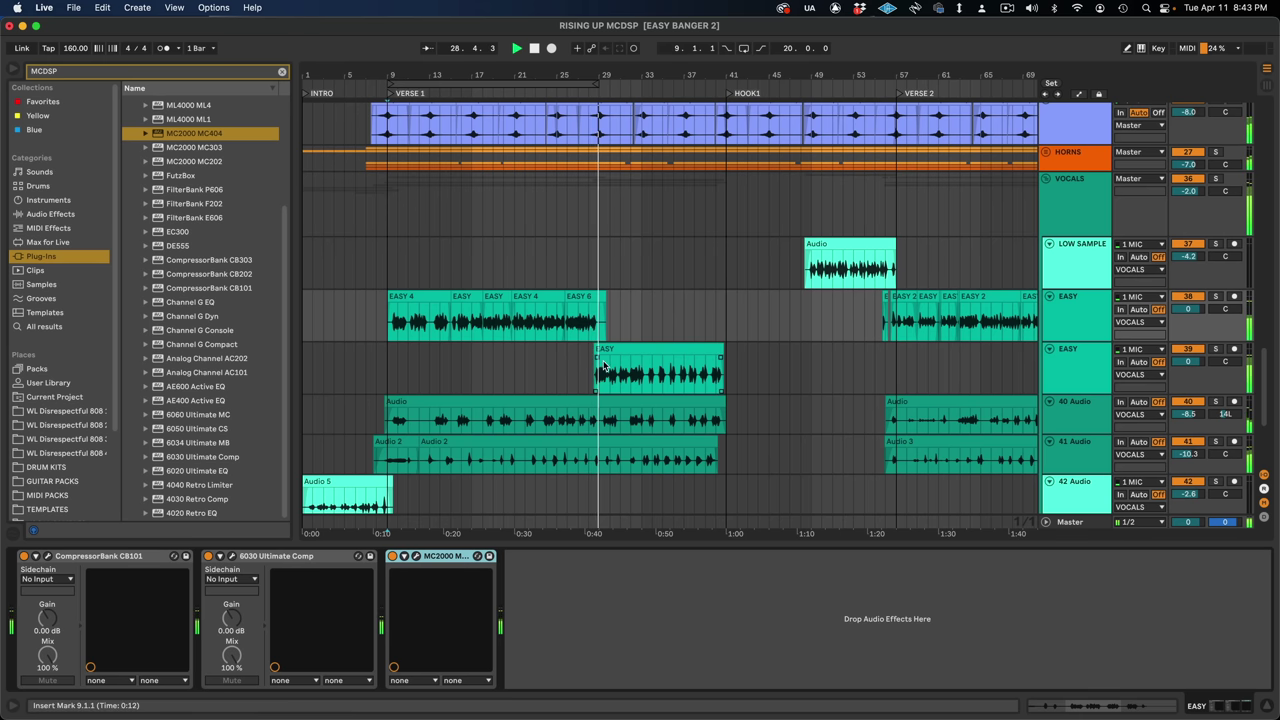
{"action": "key", "text": "Delete"}
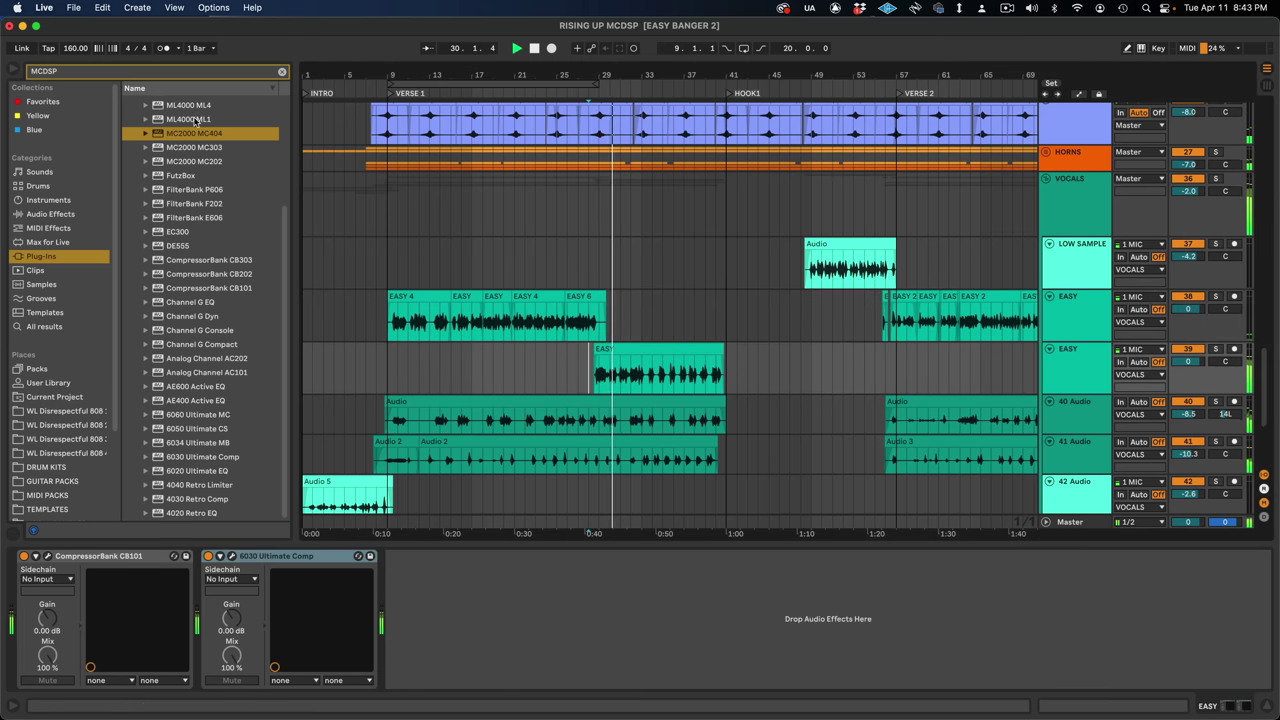
{"action": "left_click_drag", "start_coordinate": [395, 568], "coordinate": [395, 568]}
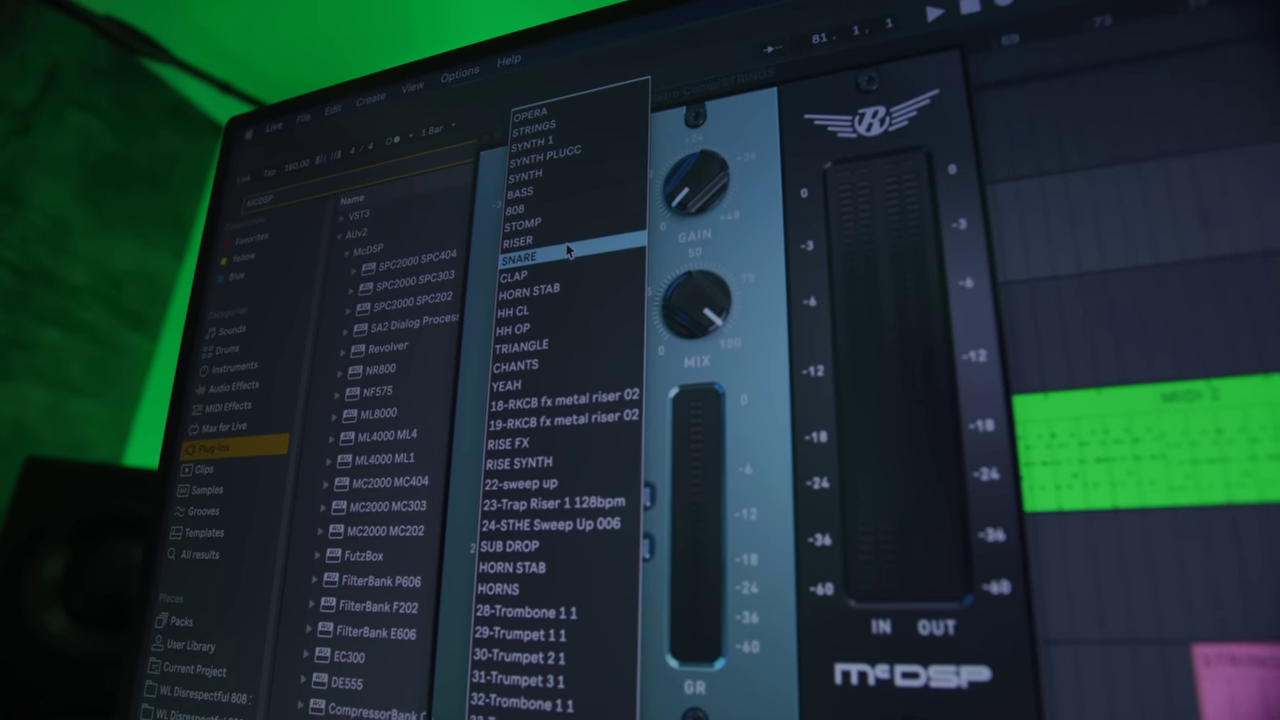
{"action": "left_click", "coordinate": [585, 176]}
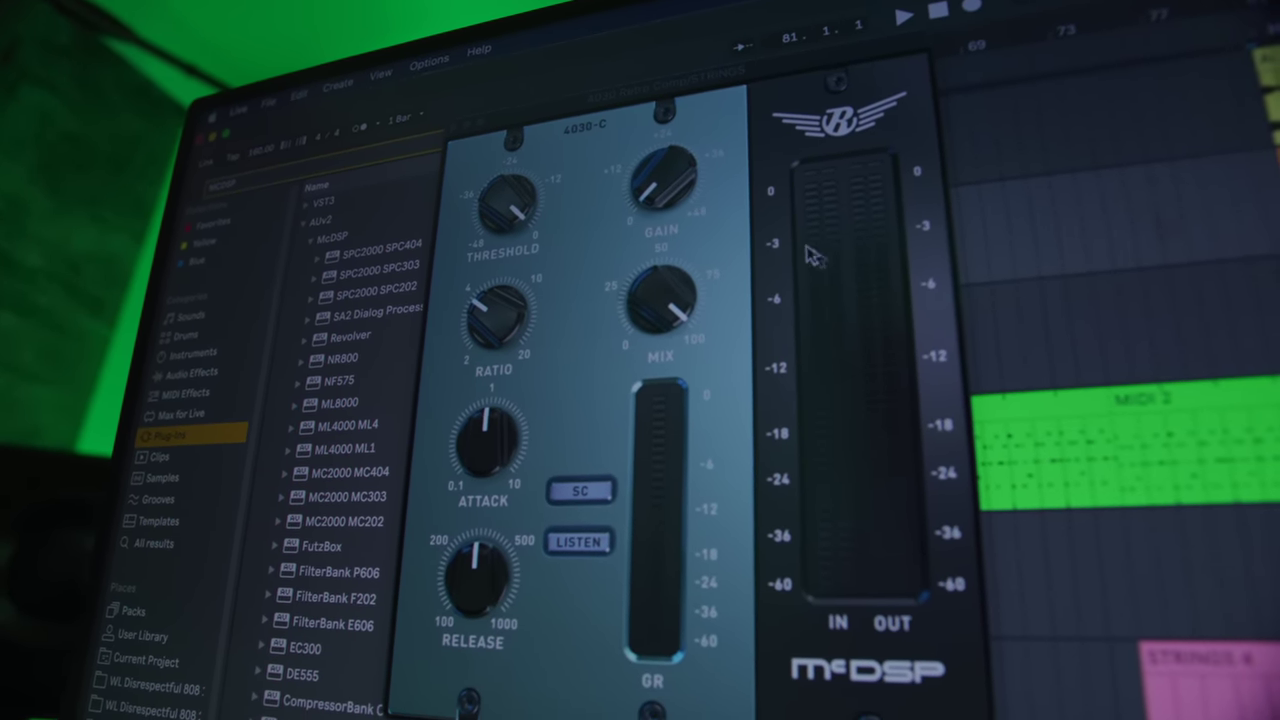
{"action": "mouse_move", "coordinate": [644, 210]}
{"action": "key", "text": "space"}
{"action": "left_click", "coordinate": [568, 480]}
{"action": "left_click_drag", "start_coordinate": [505, 166], "coordinate": [513, 176]}
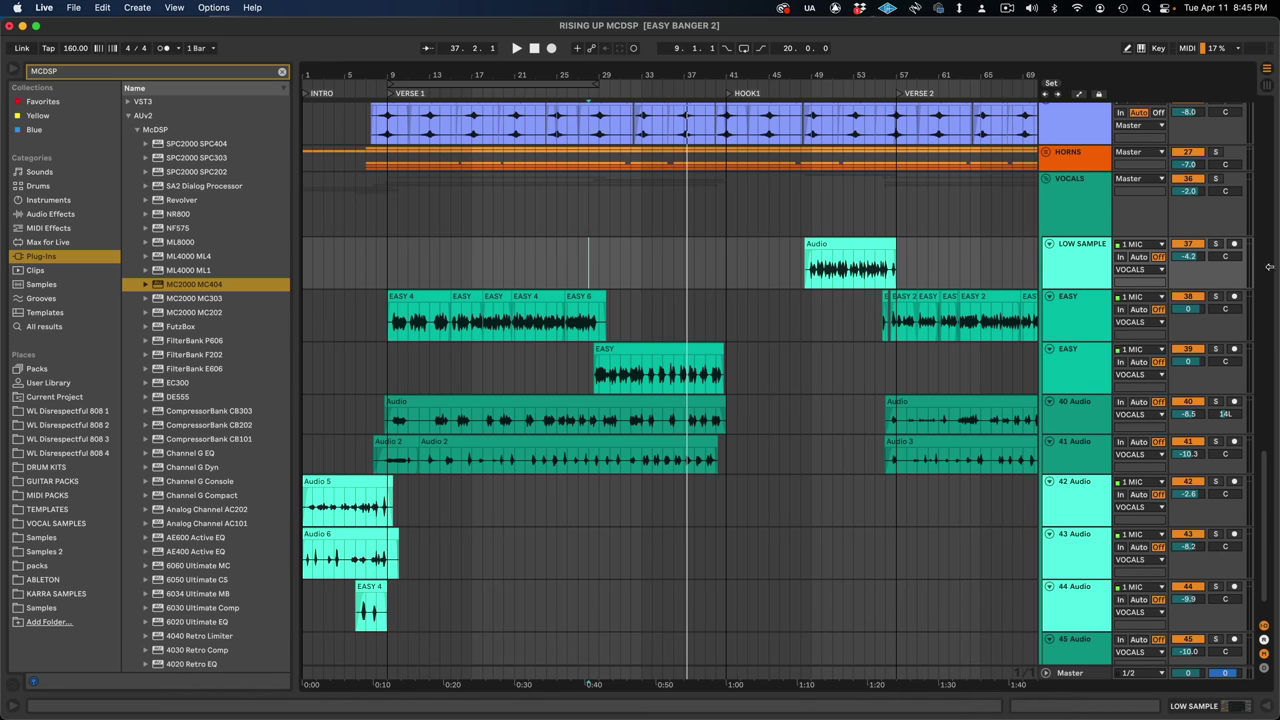
Fold the VOCALS group and play the arrangement from the start of HOOK1 at bar 41 on the SYNTH PLUCC track.
{"action": "left_click", "coordinate": [1046, 179]}
{"action": "scroll", "coordinate": [974, 229], "scroll_direction": "up", "scroll_amount": 10}
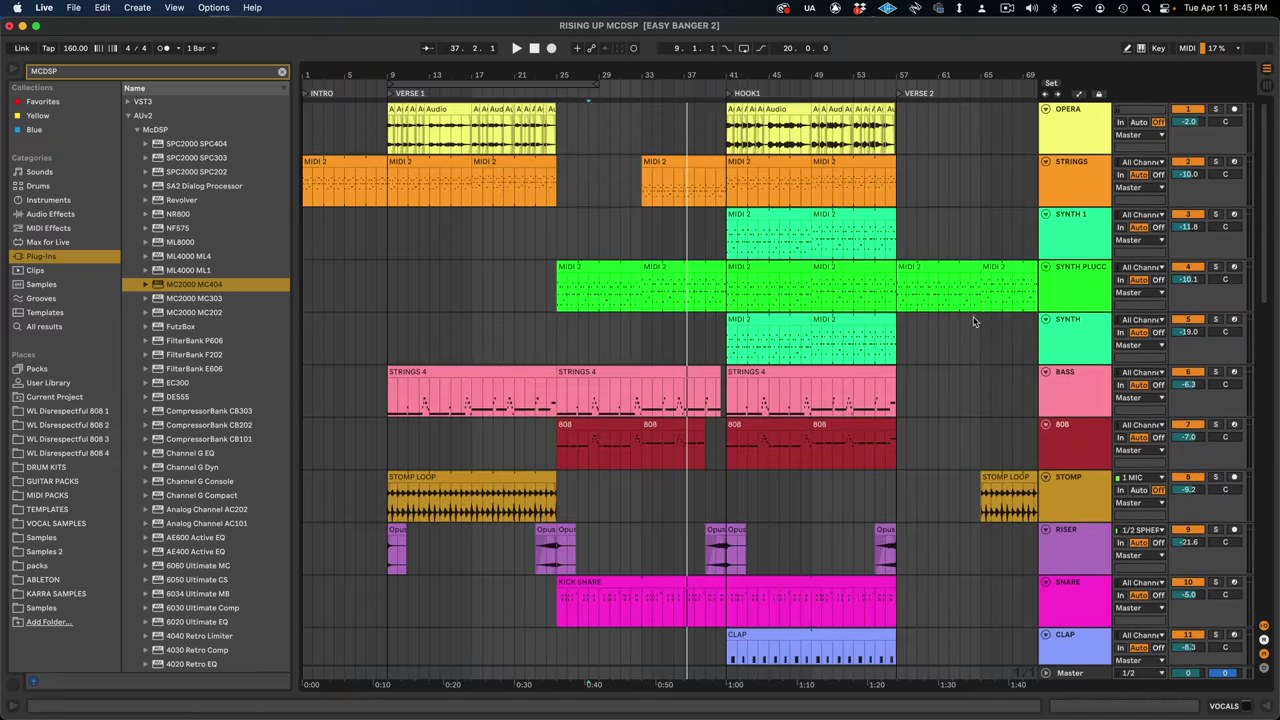
{"action": "left_click", "coordinate": [726, 283]}
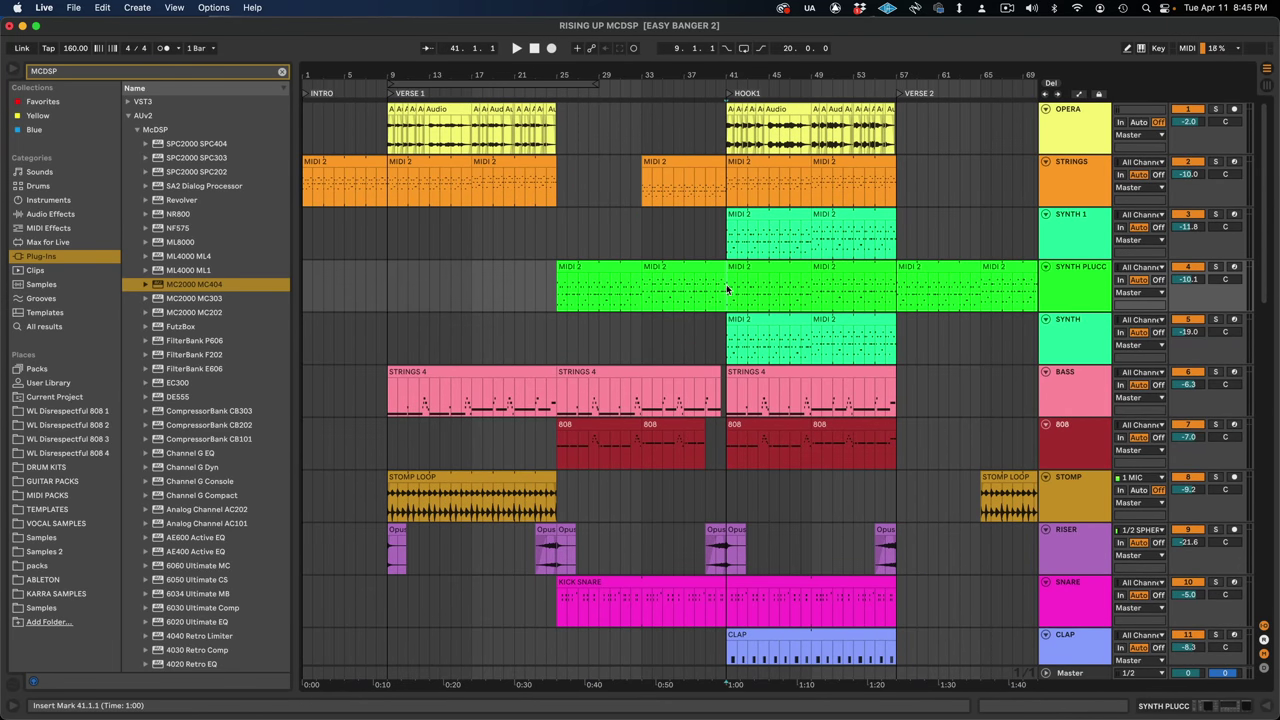
{"action": "key", "text": "space"}
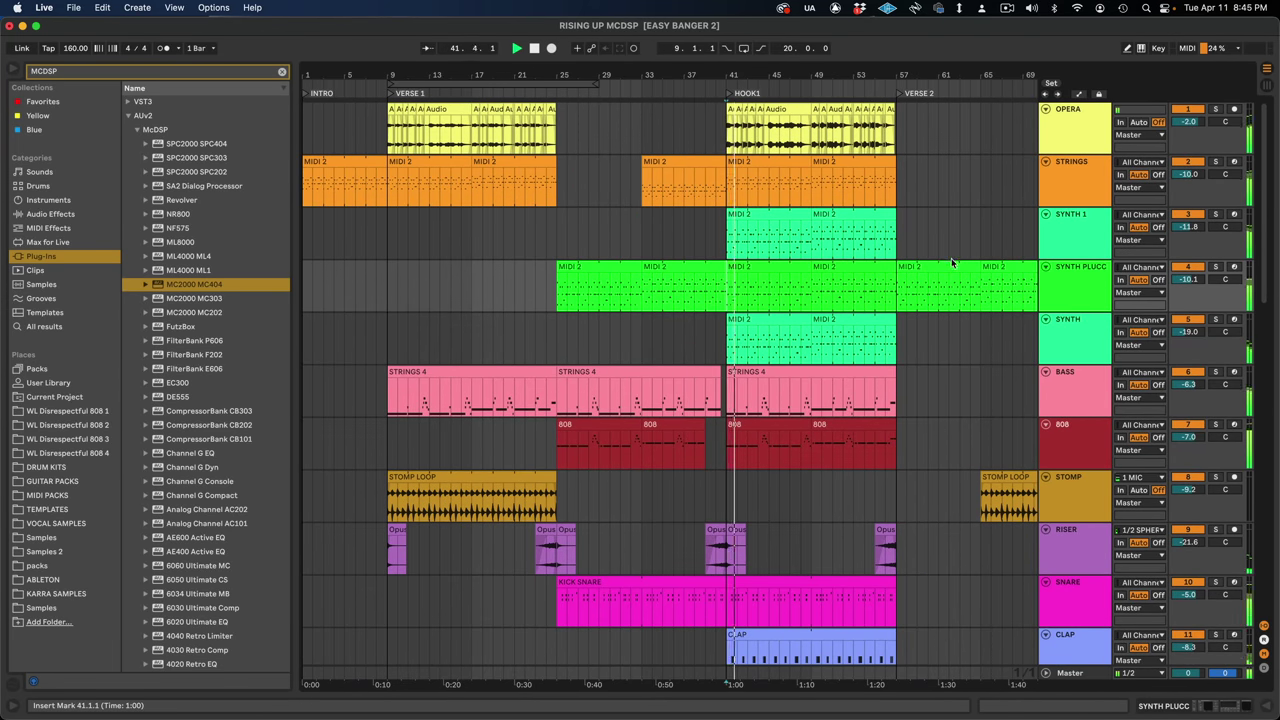
Solo SYNTH 1 to hear it alone, and solo SYNTH PLUCC, SYNTH and BASS together in HOOK1.
{"action": "left_click", "coordinate": [1215, 214]}
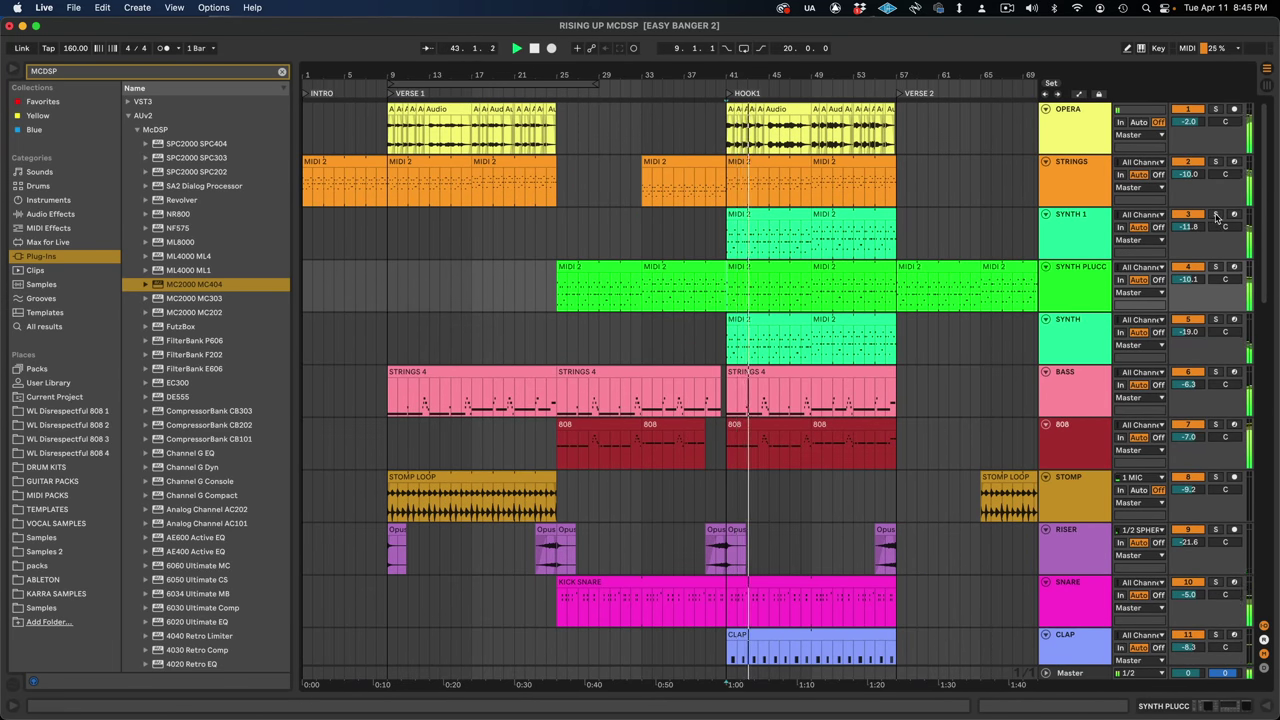
{"action": "left_click", "coordinate": [1215, 266]}
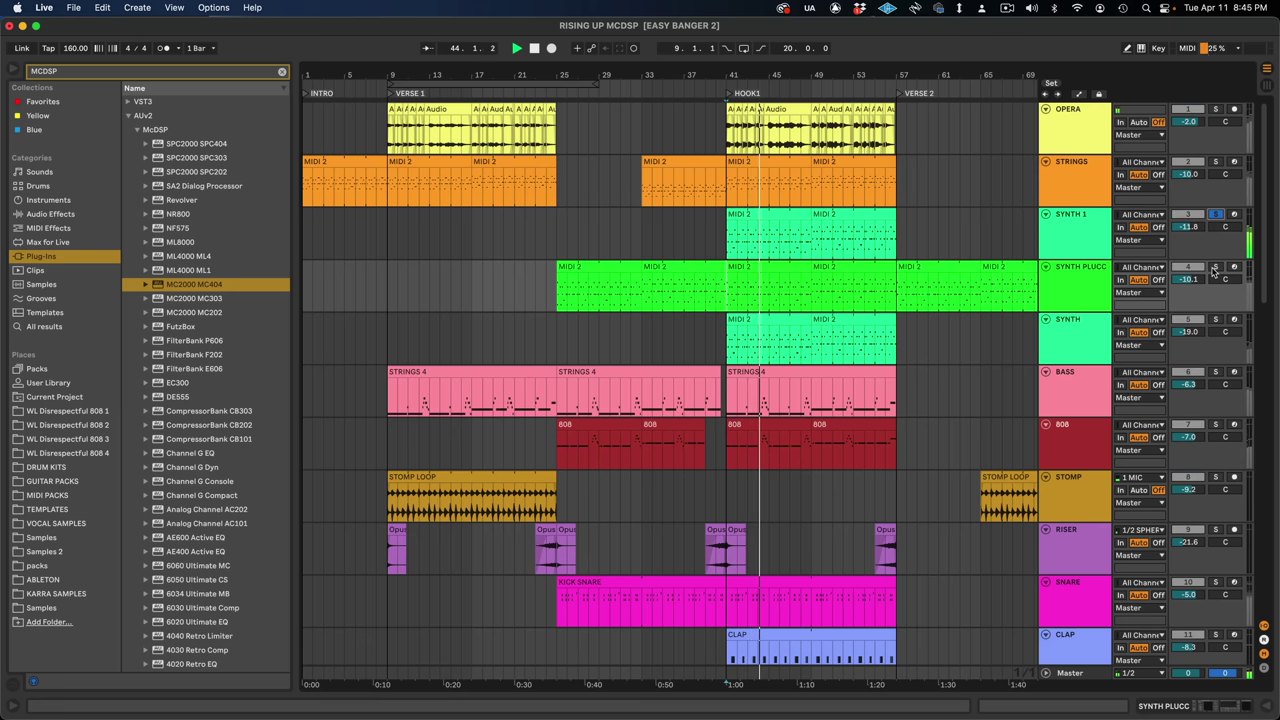
{"action": "left_click", "coordinate": [1216, 319], "text": "super"}
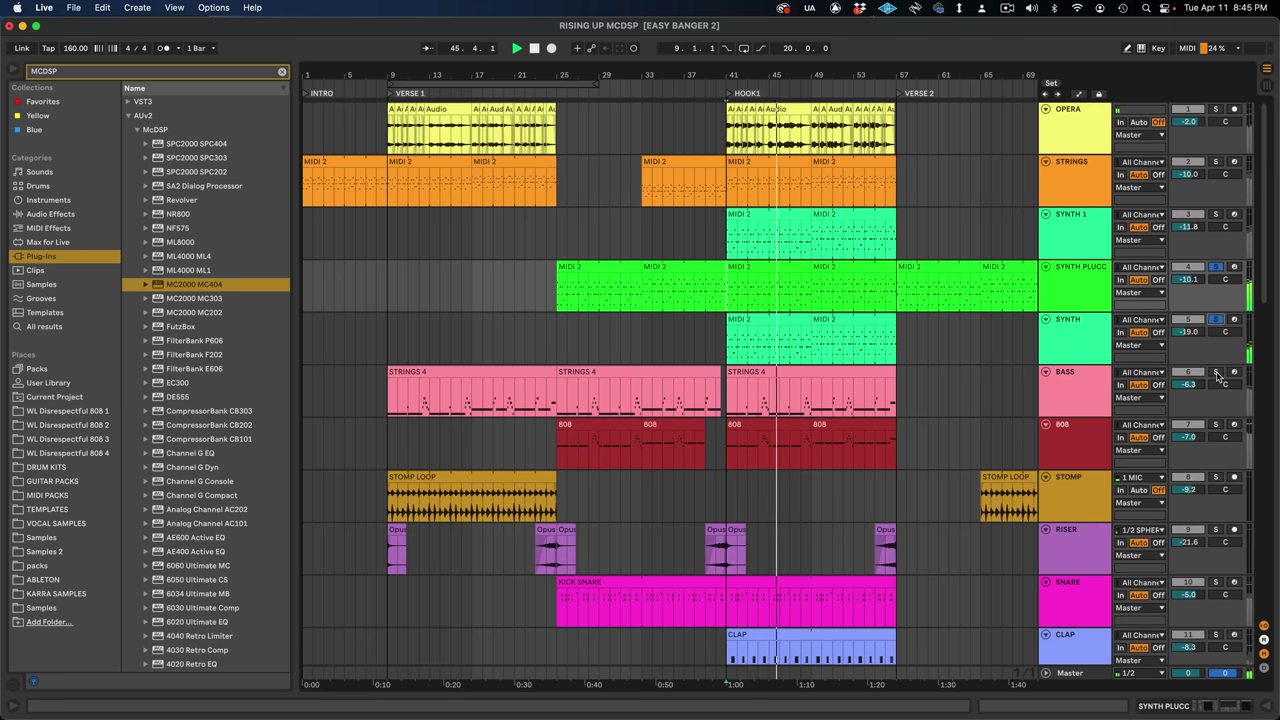
{"action": "left_click", "coordinate": [1215, 372], "text": "super"}
Play HOOK 2 from bar 81 and add STRINGS and SYNTH 1 to the soloed tracks.
{"action": "scroll", "coordinate": [868, 405], "scroll_direction": "right", "scroll_amount": 10}
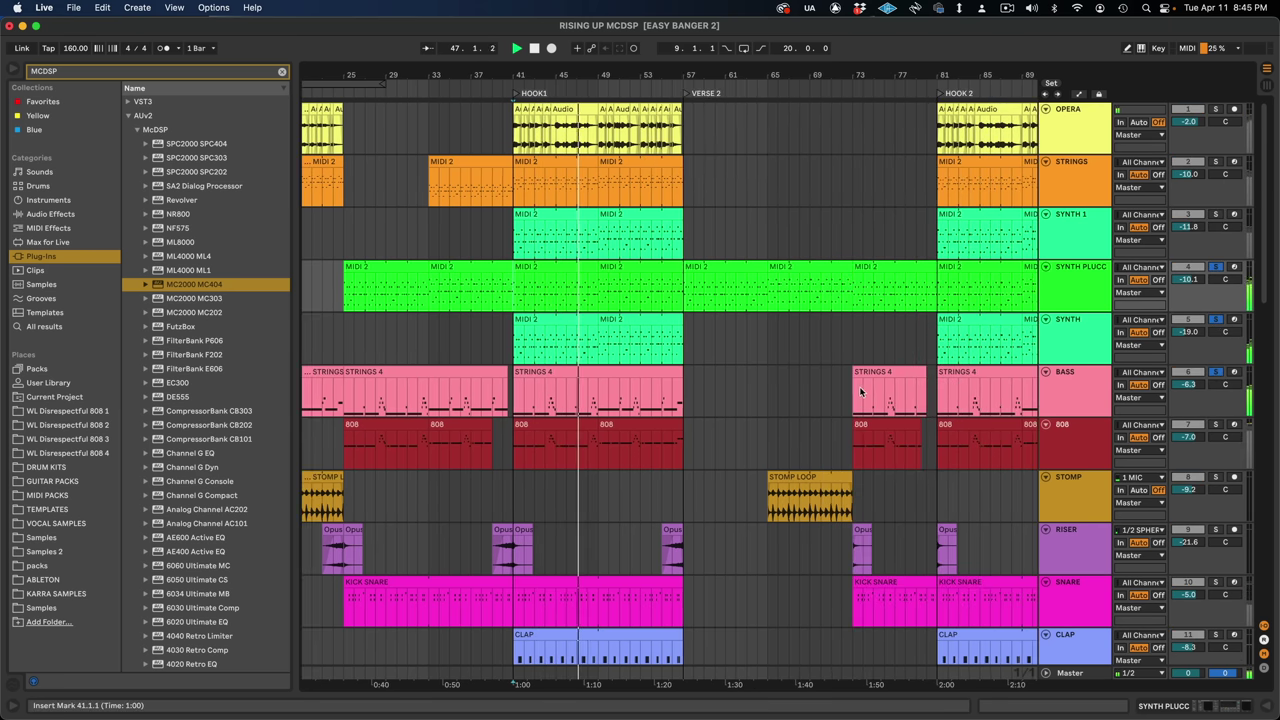
{"action": "left_click", "coordinate": [670, 238]}
{"action": "key", "text": "space"}
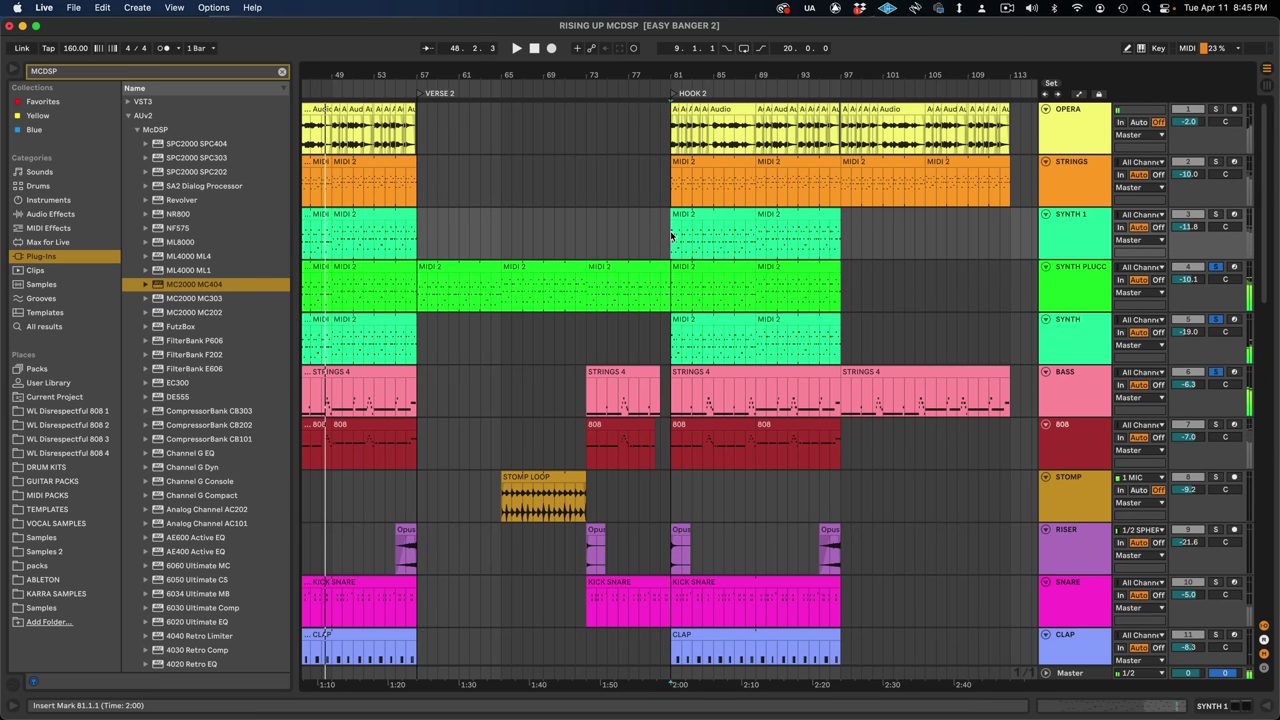
{"action": "key", "text": "space"}
{"action": "left_click", "coordinate": [1216, 162], "text": "super"}
{"action": "left_click", "coordinate": [1216, 215], "text": "super"}
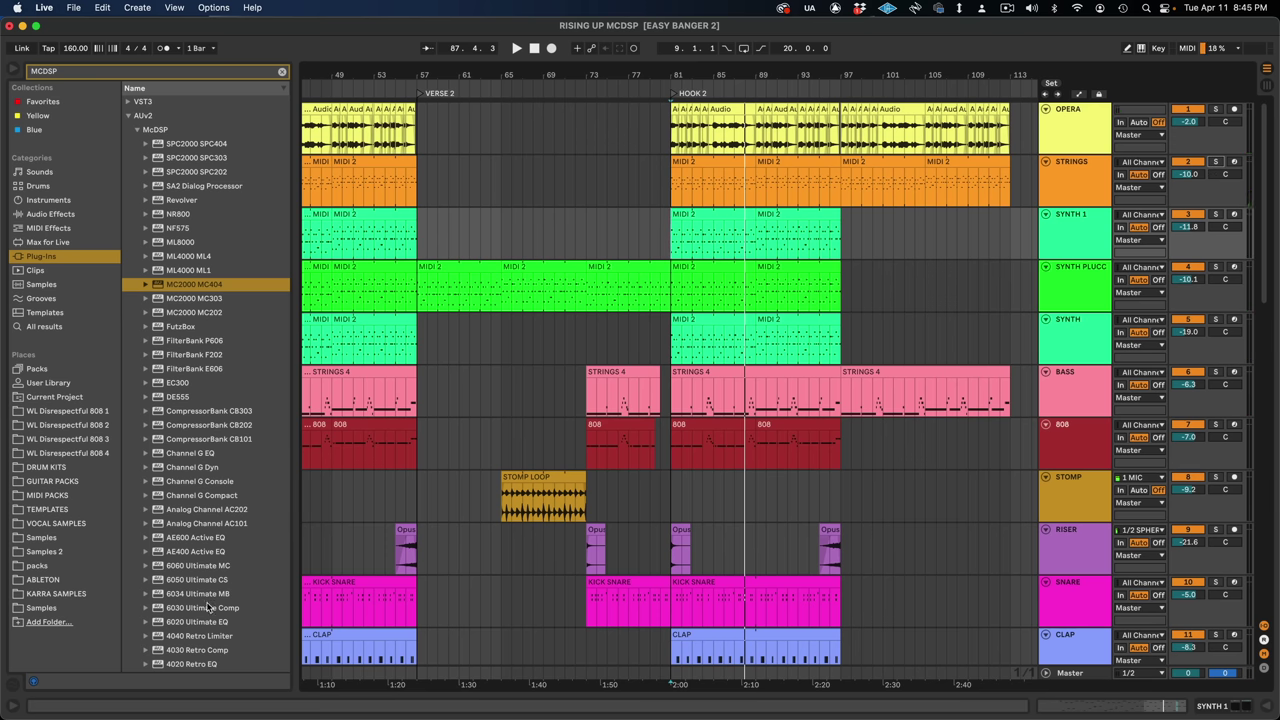
Add the 4030 Retro Comp to the STRINGS track and sidechain it from SNARE with SC enabled.
{"action": "left_click", "coordinate": [200, 651]}
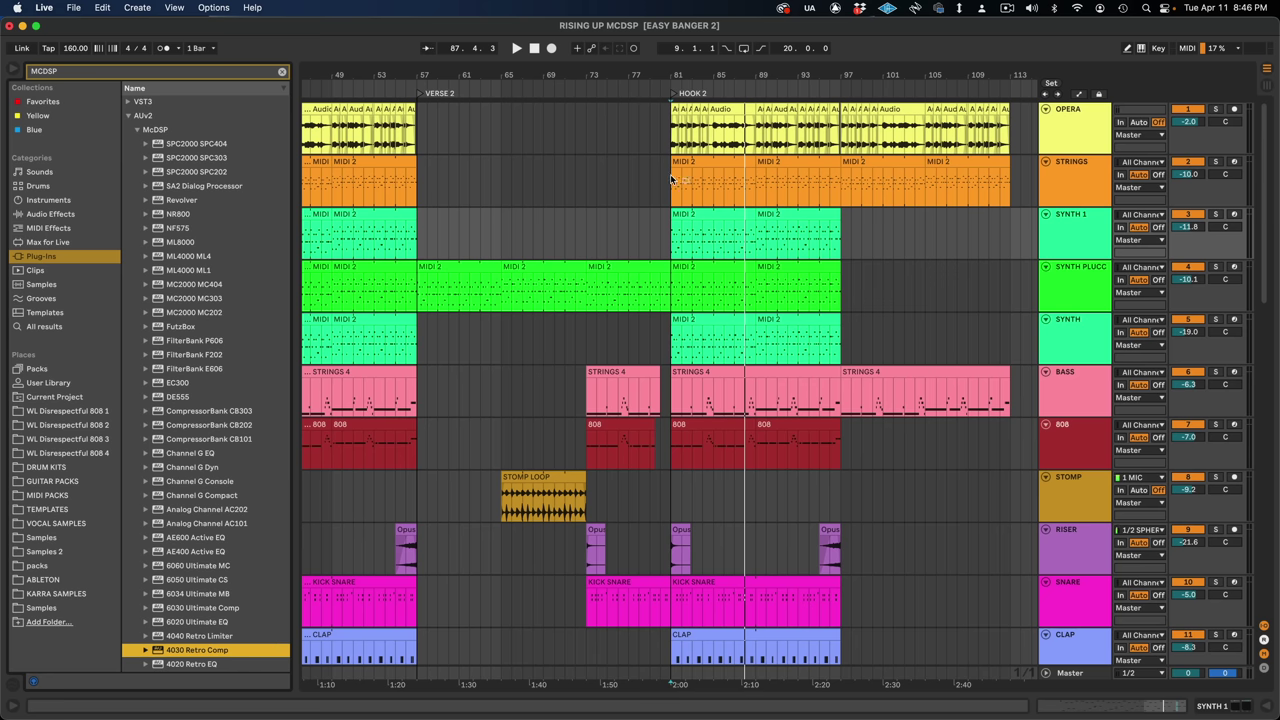
{"action": "left_click_drag", "start_coordinate": [670, 174], "coordinate": [670, 174]}
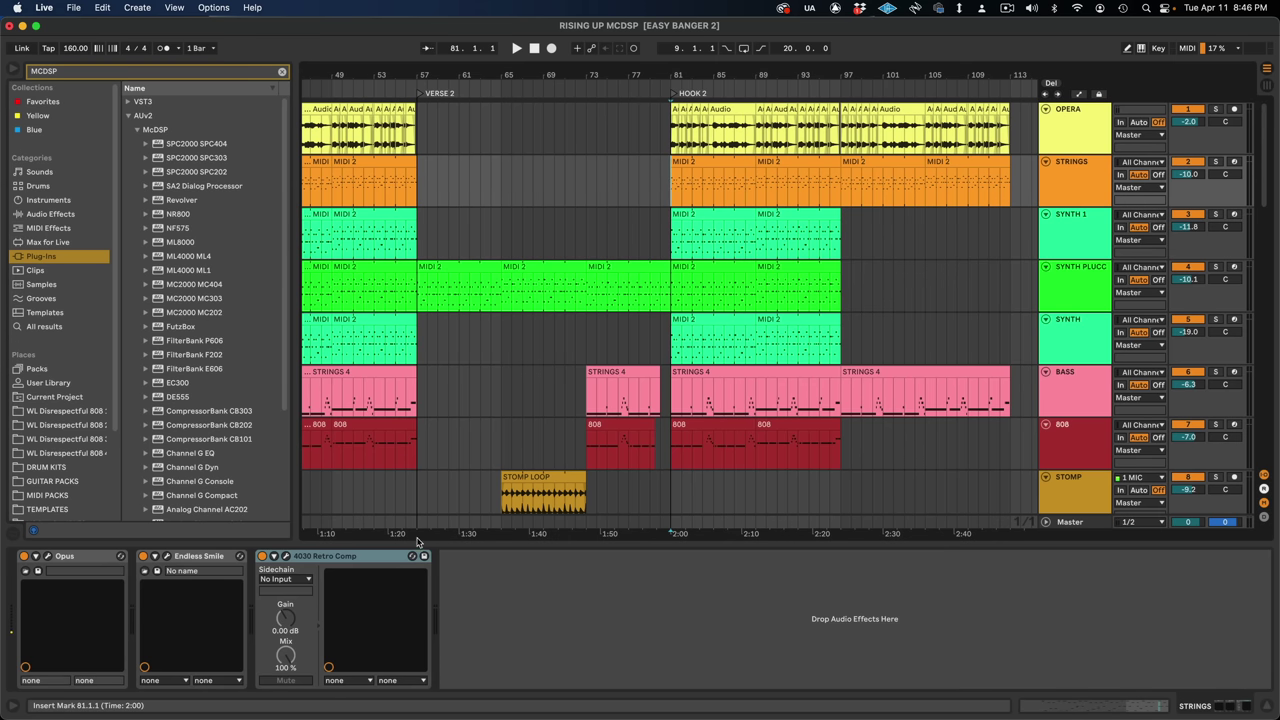
{"action": "left_click", "coordinate": [286, 556]}
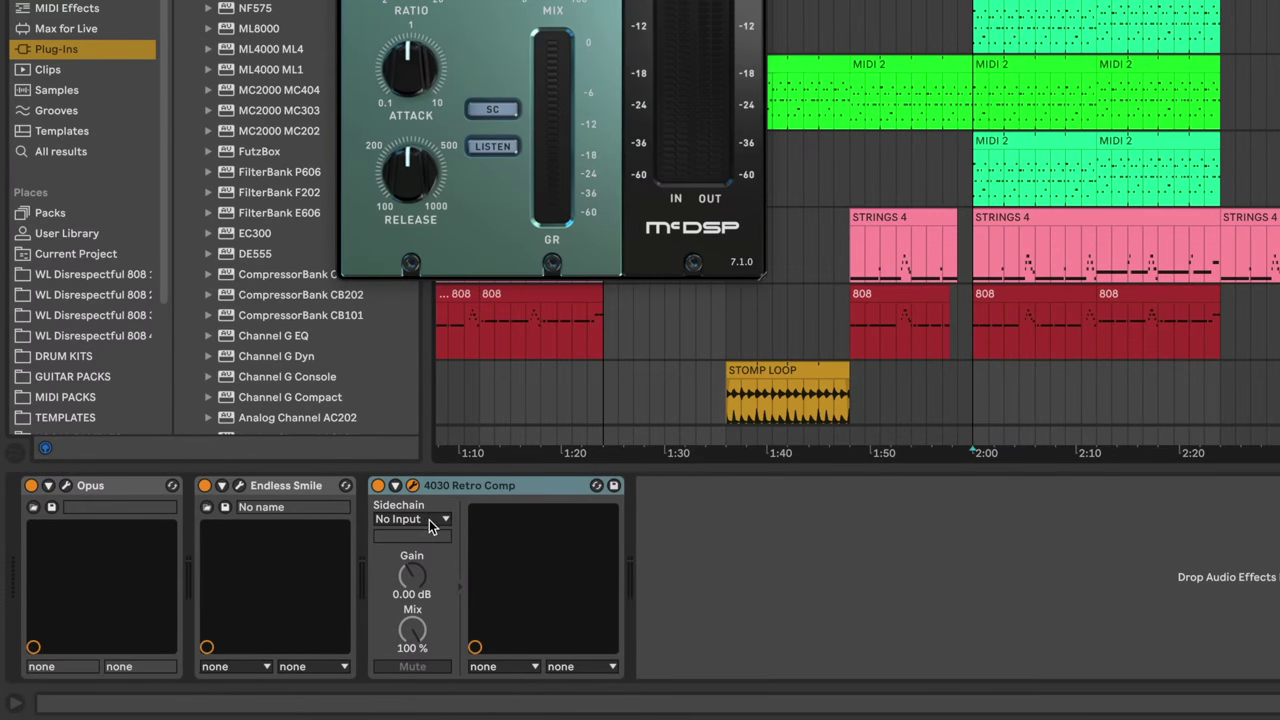
{"action": "left_click", "coordinate": [429, 519]}
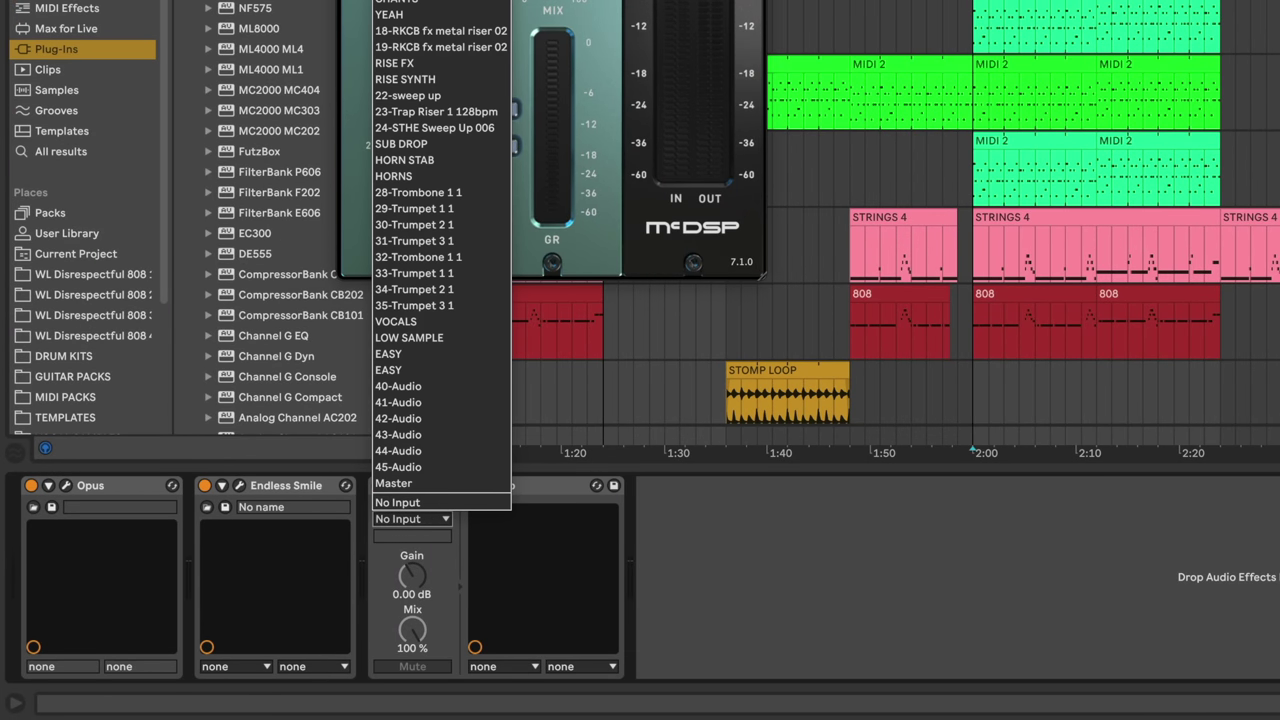
{"action": "left_click", "coordinate": [441, 2]}
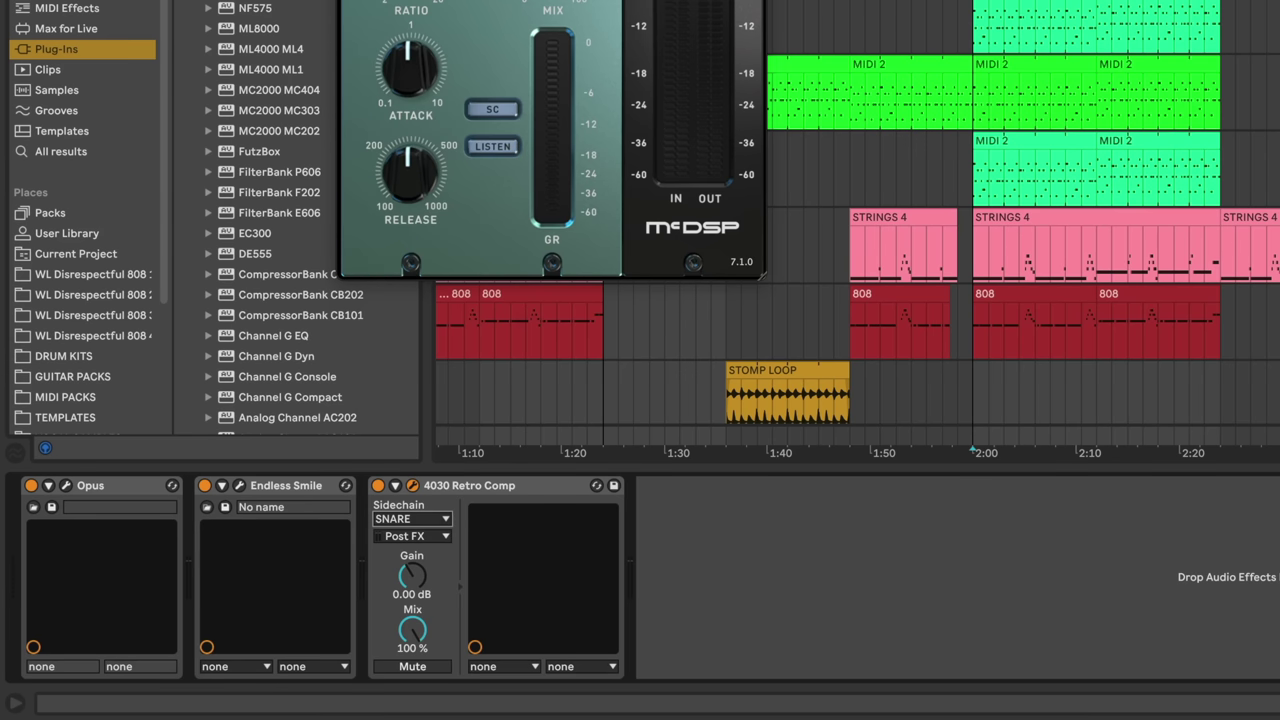
{"action": "left_click", "coordinate": [490, 109]}
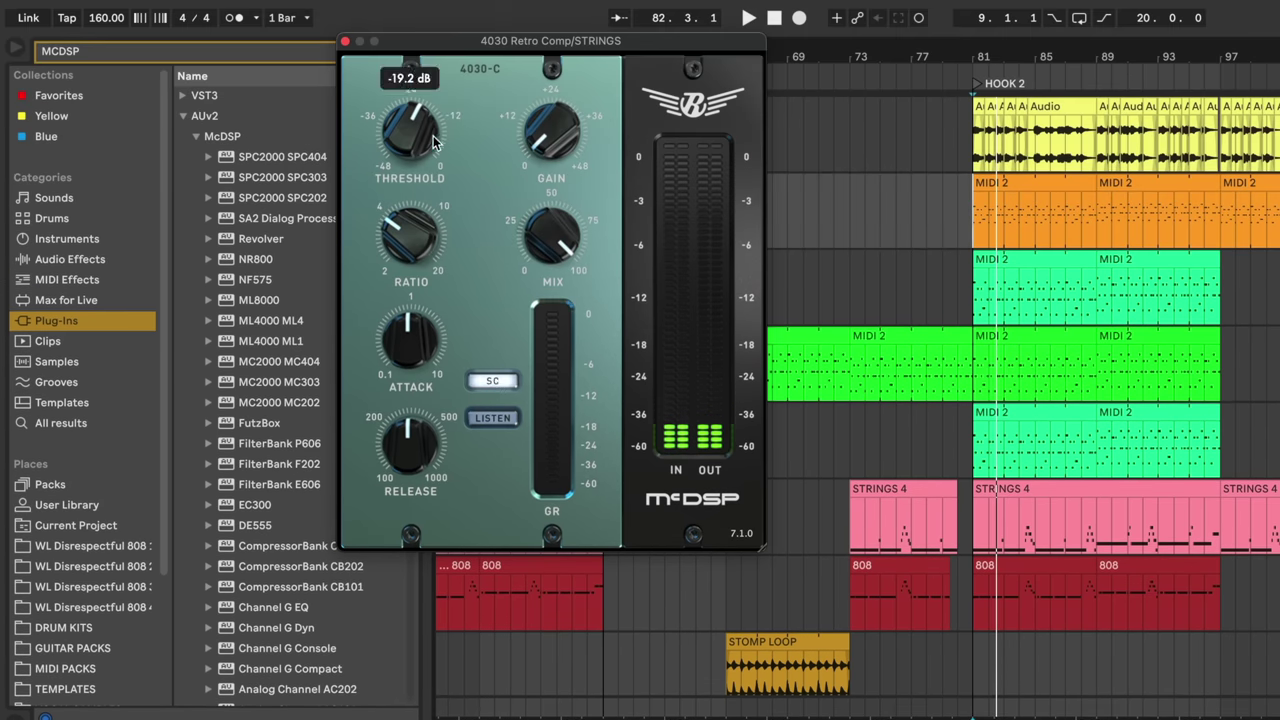
Set the STRINGS compressor's threshold to about -19.2 dB, and shorten its release and lower its mix slightly while HOOK 2 plays.
{"action": "left_click_drag", "start_coordinate": [434, 143], "coordinate": [422, 80]}
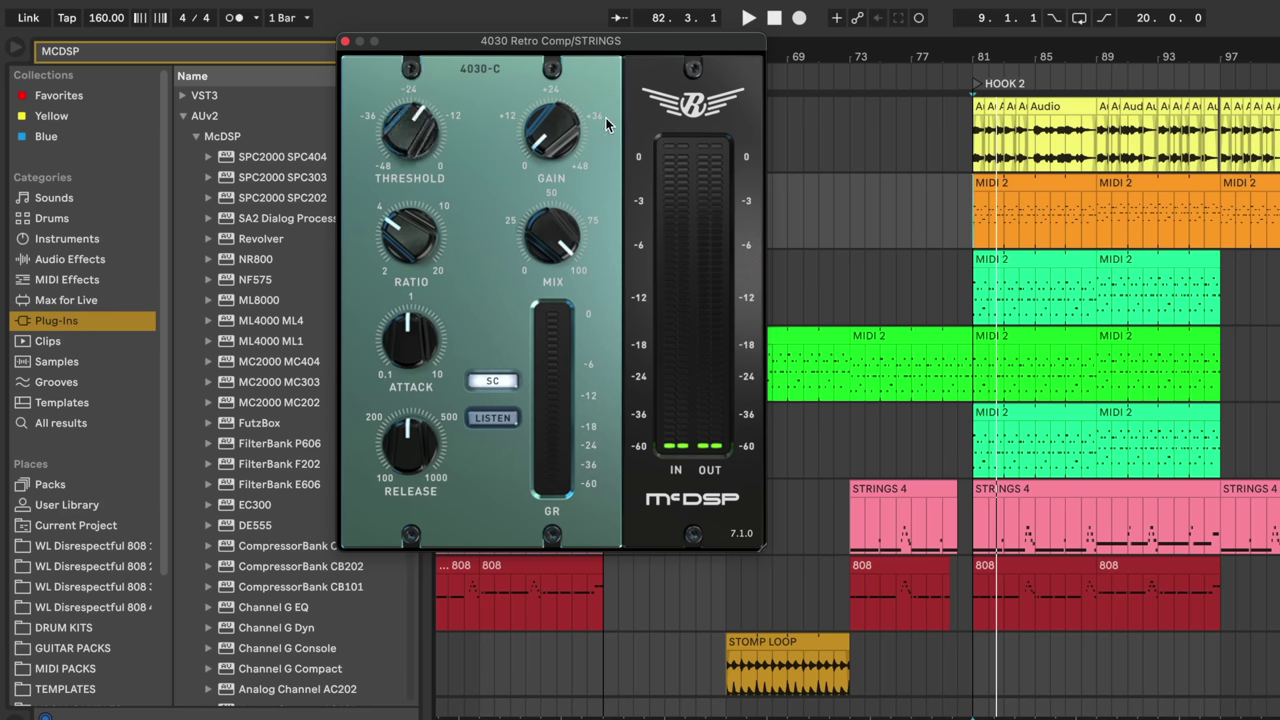
{"action": "key", "text": "space"}
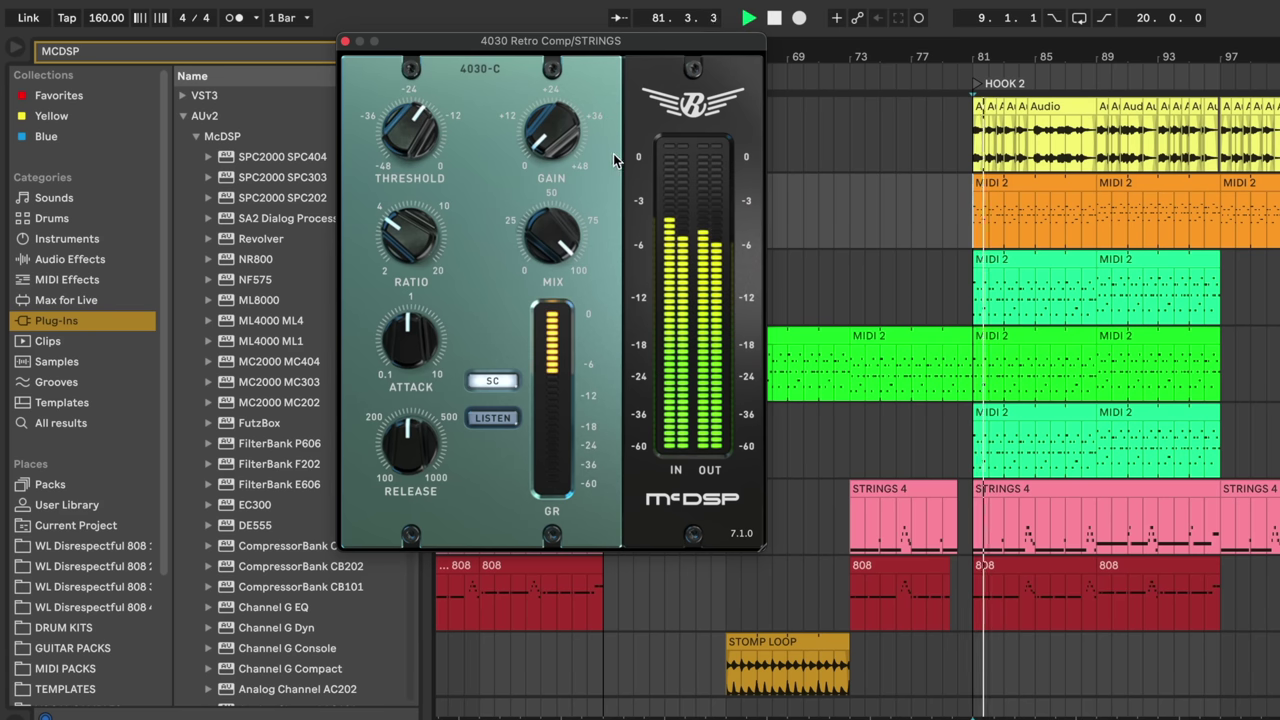
{"action": "mouse_move", "coordinate": [590, 267]}
{"action": "left_click_drag", "start_coordinate": [410, 440], "coordinate": [408, 506]}
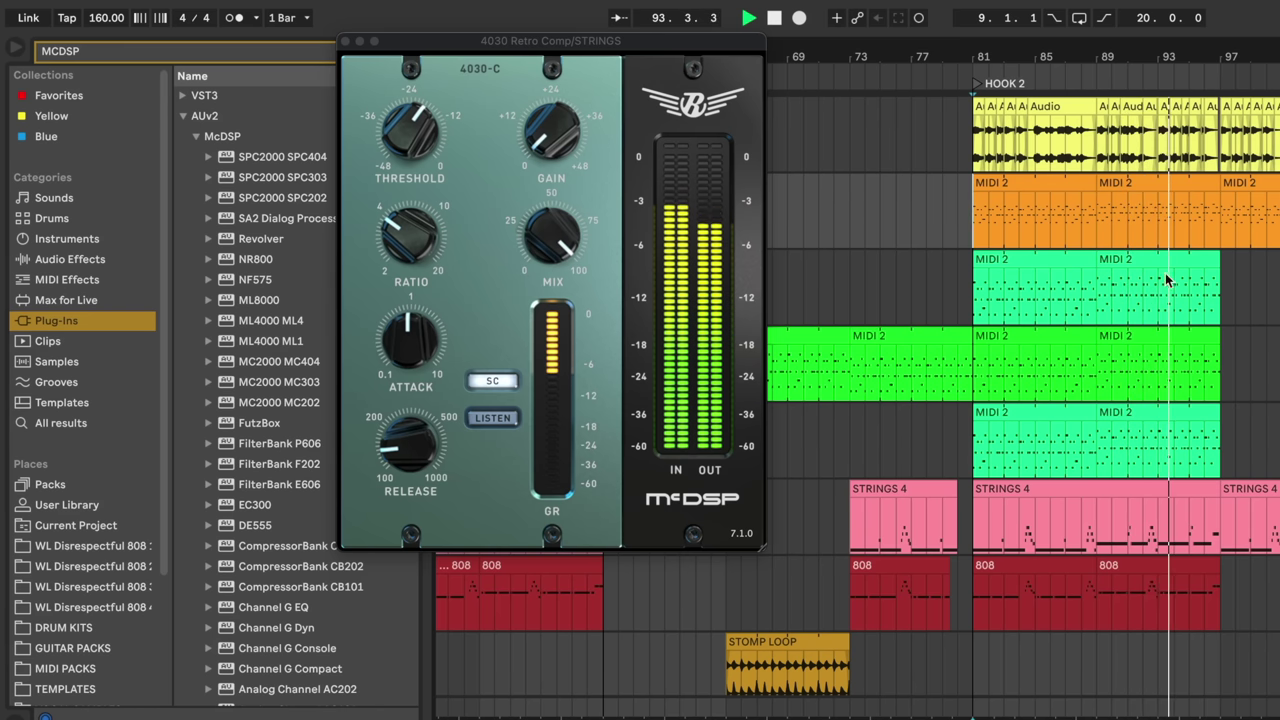
{"action": "mouse_move", "coordinate": [548, 238]}
{"action": "left_mouse_down"}
{"action": "mouse_move", "coordinate": [543, 258]}
{"action": "mouse_move", "coordinate": [543, 246]}
{"action": "left_mouse_up"}
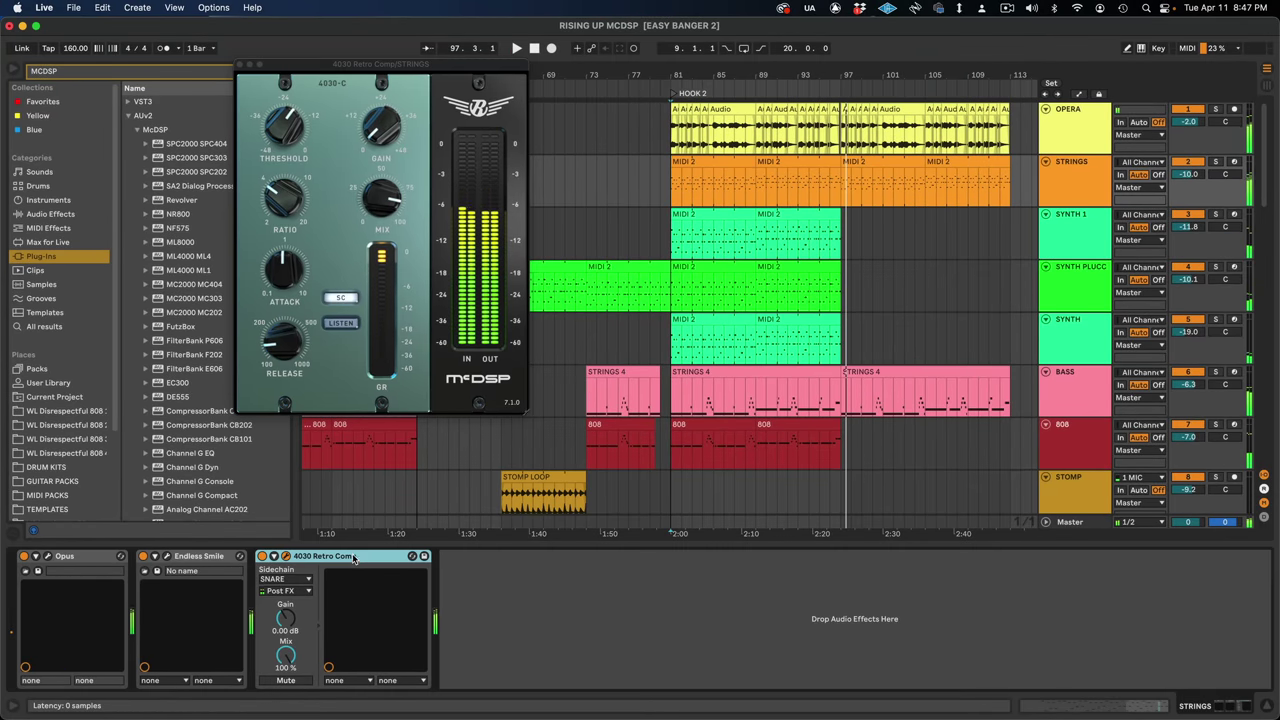
Copy the 4030 Retro Comp from STRINGS onto the ends of the SYNTH 1, SYNTH PLUCC, SYNTH and BASS device chains.
{"action": "left_click", "coordinate": [657, 236]}
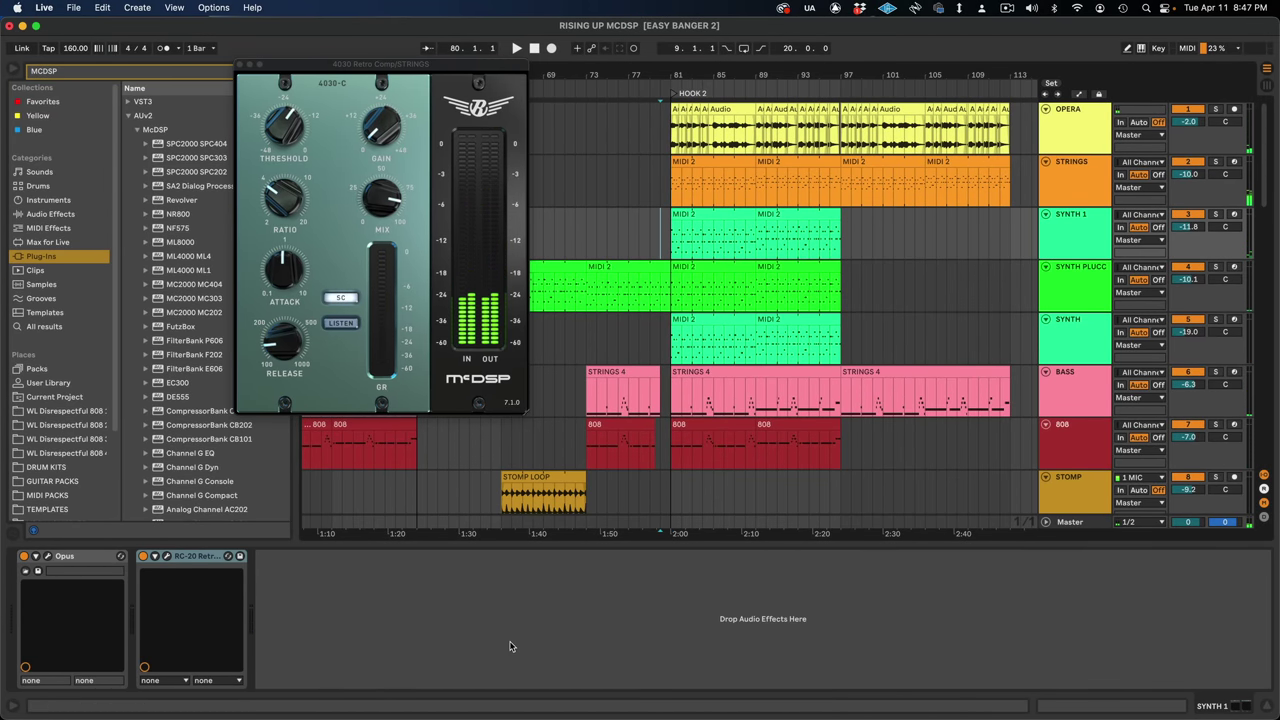
{"action": "right_click", "coordinate": [522, 650]}
{"action": "left_click", "coordinate": [531, 650]}
{"action": "left_click", "coordinate": [672, 286]}
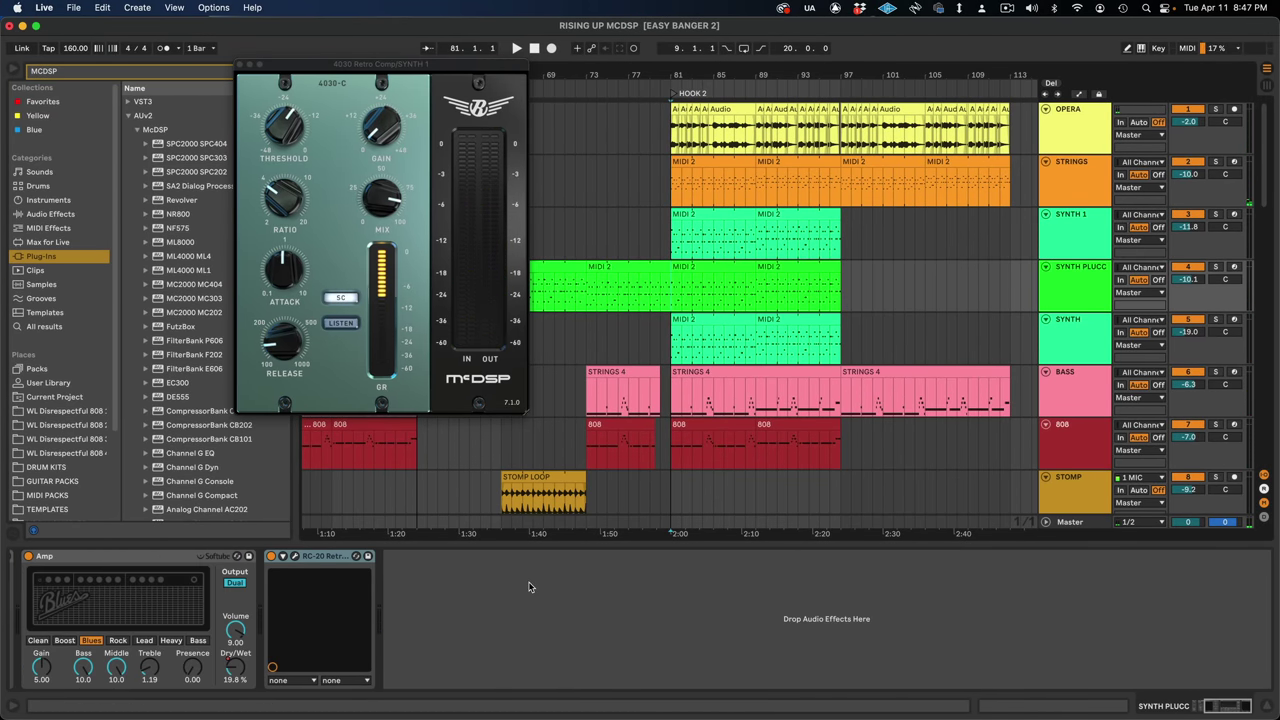
{"action": "right_click", "coordinate": [530, 588]}
{"action": "left_click", "coordinate": [556, 590]}
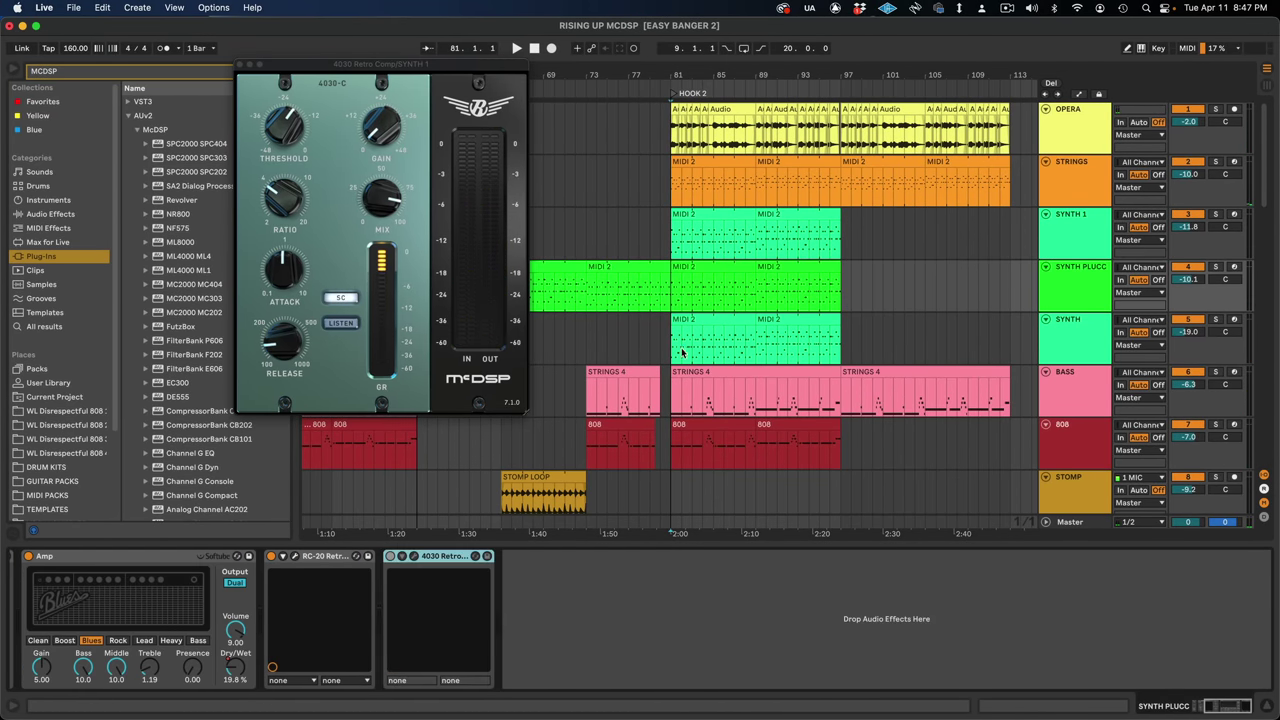
{"action": "left_click", "coordinate": [681, 352]}
{"action": "right_click", "coordinate": [590, 596]}
{"action": "left_click", "coordinate": [663, 396]}
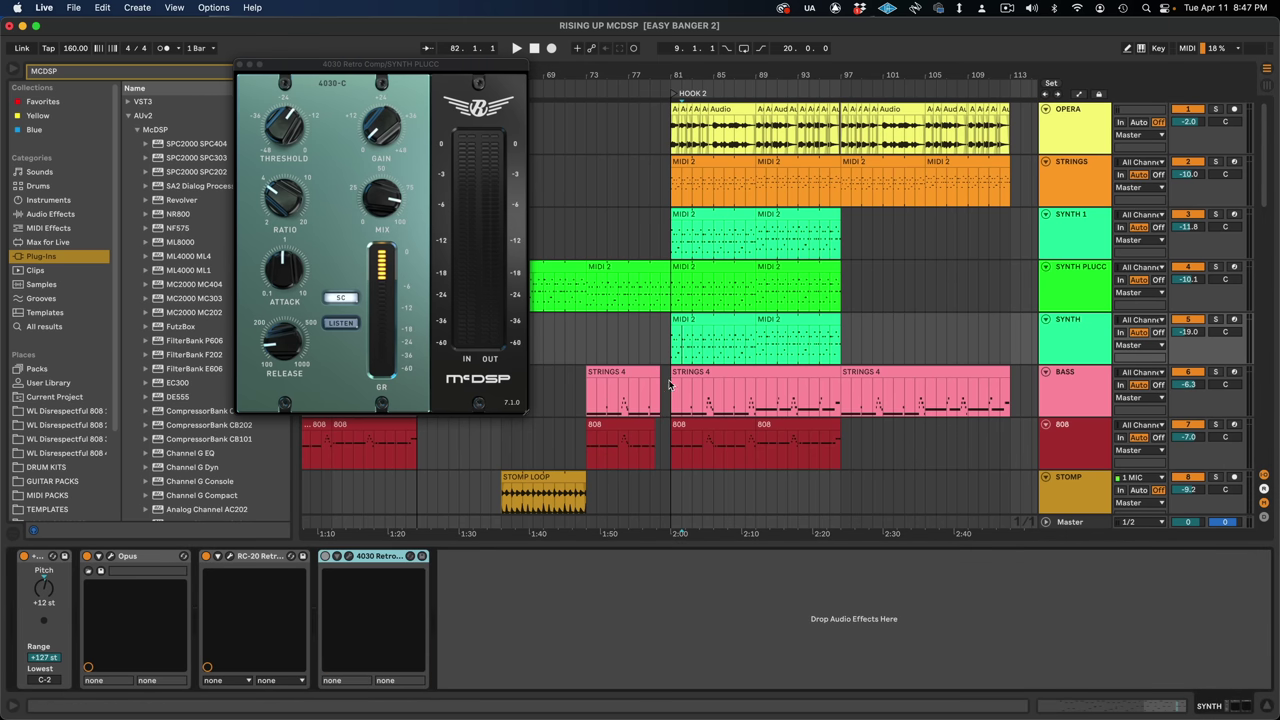
{"action": "right_click", "coordinate": [650, 613]}
{"action": "left_click", "coordinate": [662, 616]}
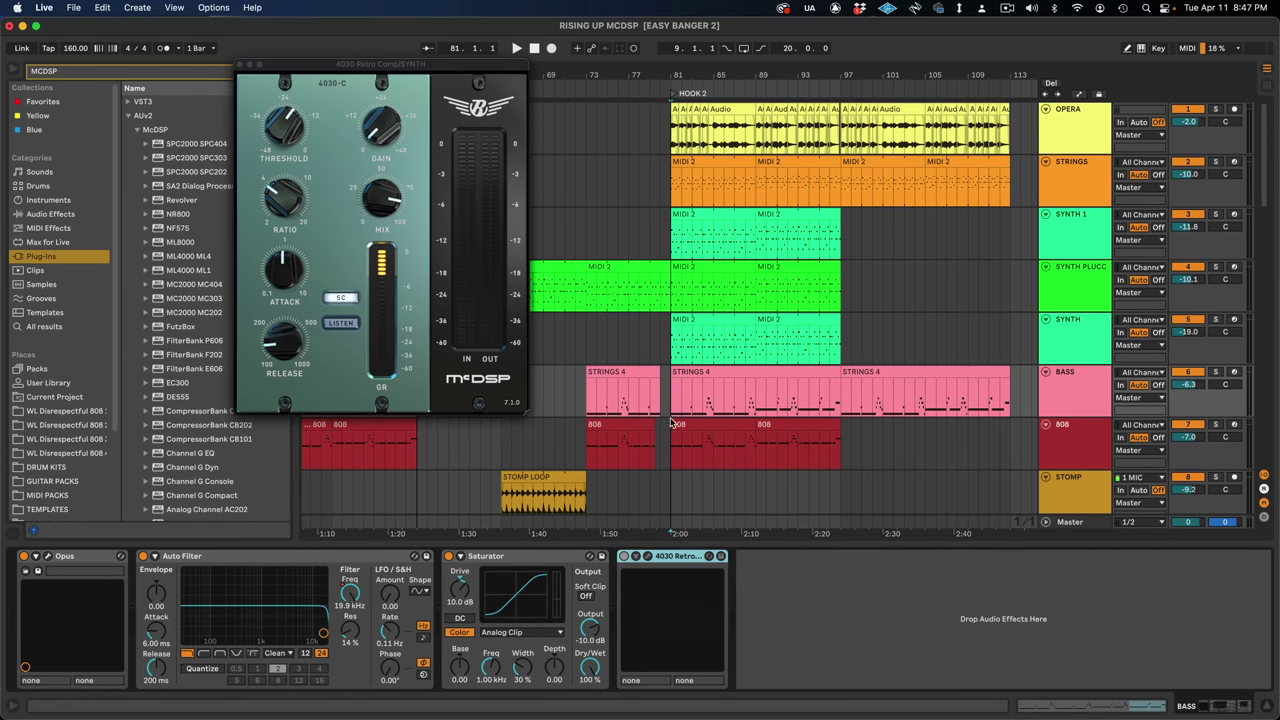
Play HOOK 2 from bar 81 and reduce the mix of the SYNTH track's 4030 Retro Comp.
{"action": "left_click", "coordinate": [680, 197]}
{"action": "key", "text": "space"}
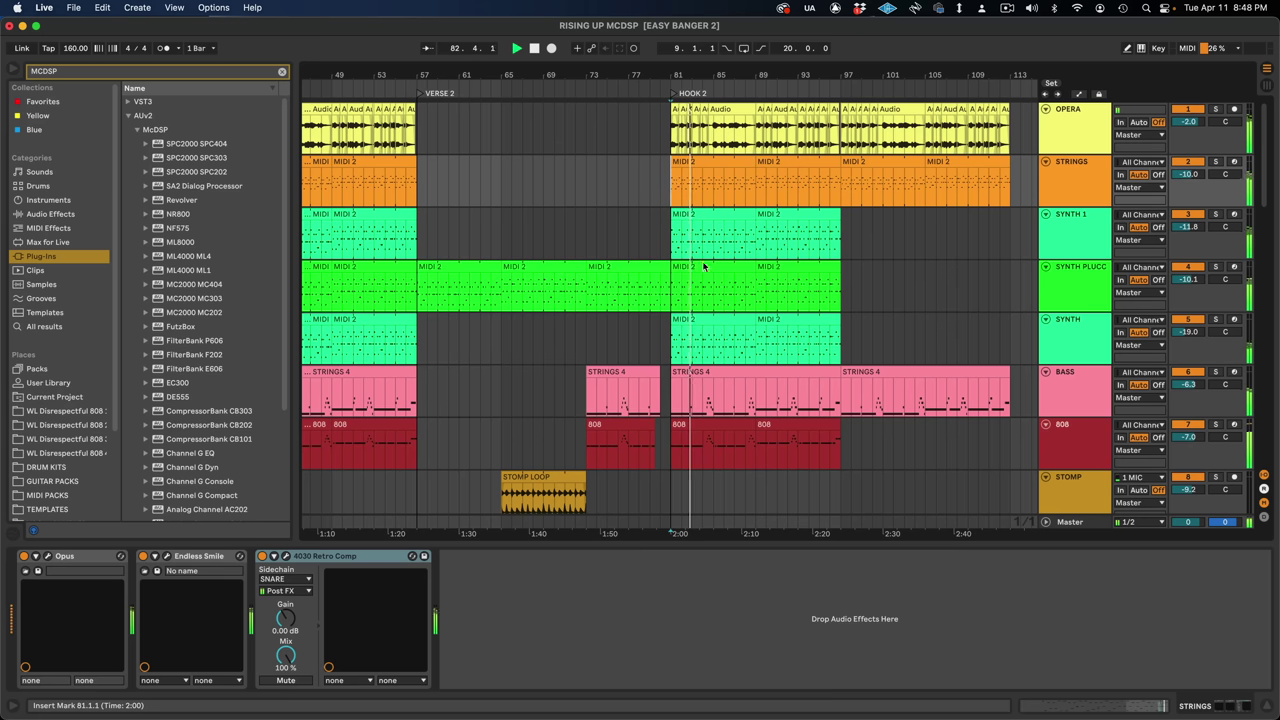
{"action": "left_click", "coordinate": [666, 330]}
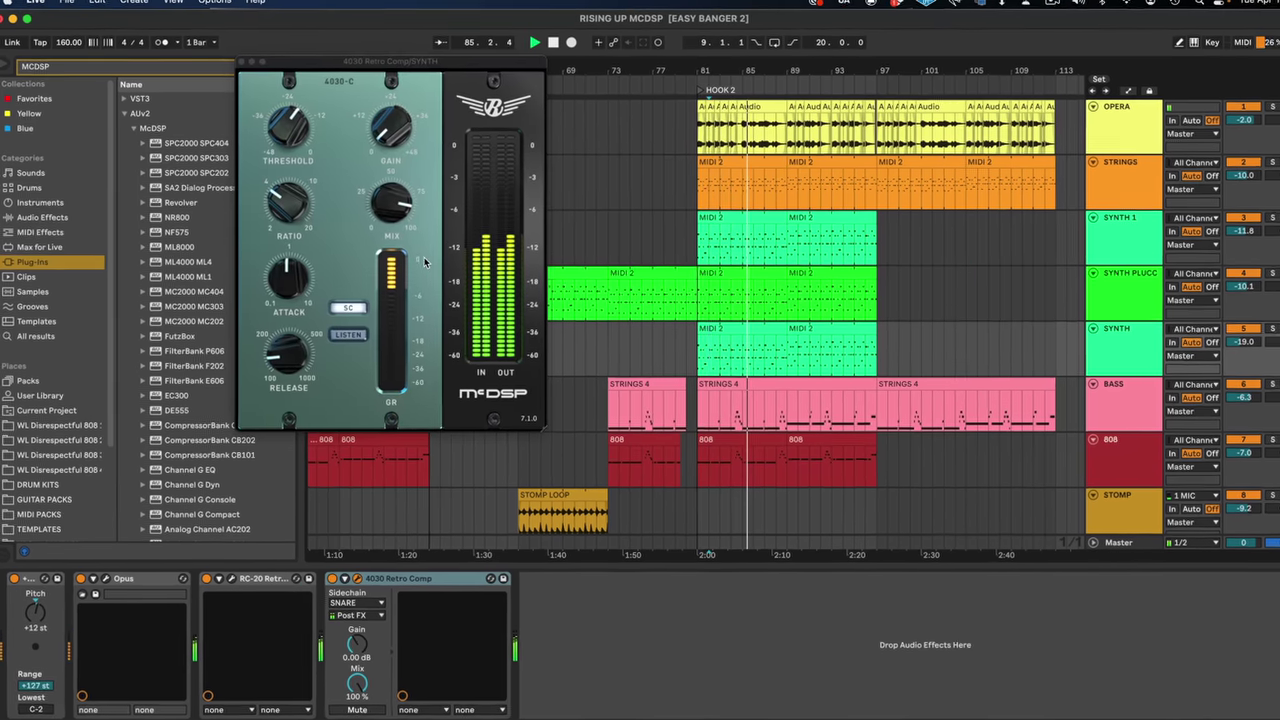
{"action": "left_click_drag", "start_coordinate": [371, 184], "coordinate": [371, 222]}
{"action": "left_click_drag", "start_coordinate": [515, 291], "coordinate": [515, 300]}
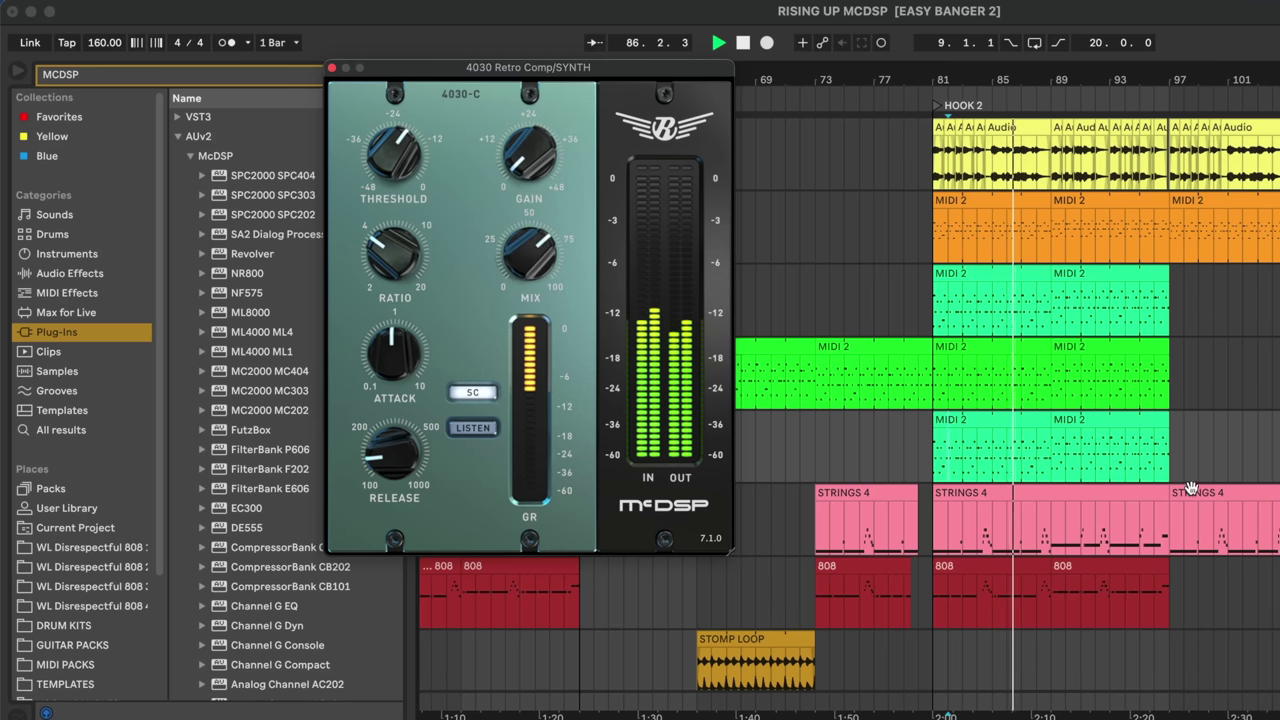
Set the Retro Comp mix to about 54.6 % on SYNTH PLUCC and about 50 % on SYNTH 1, and close the plug-in window.
{"action": "left_click", "coordinate": [923, 380]}
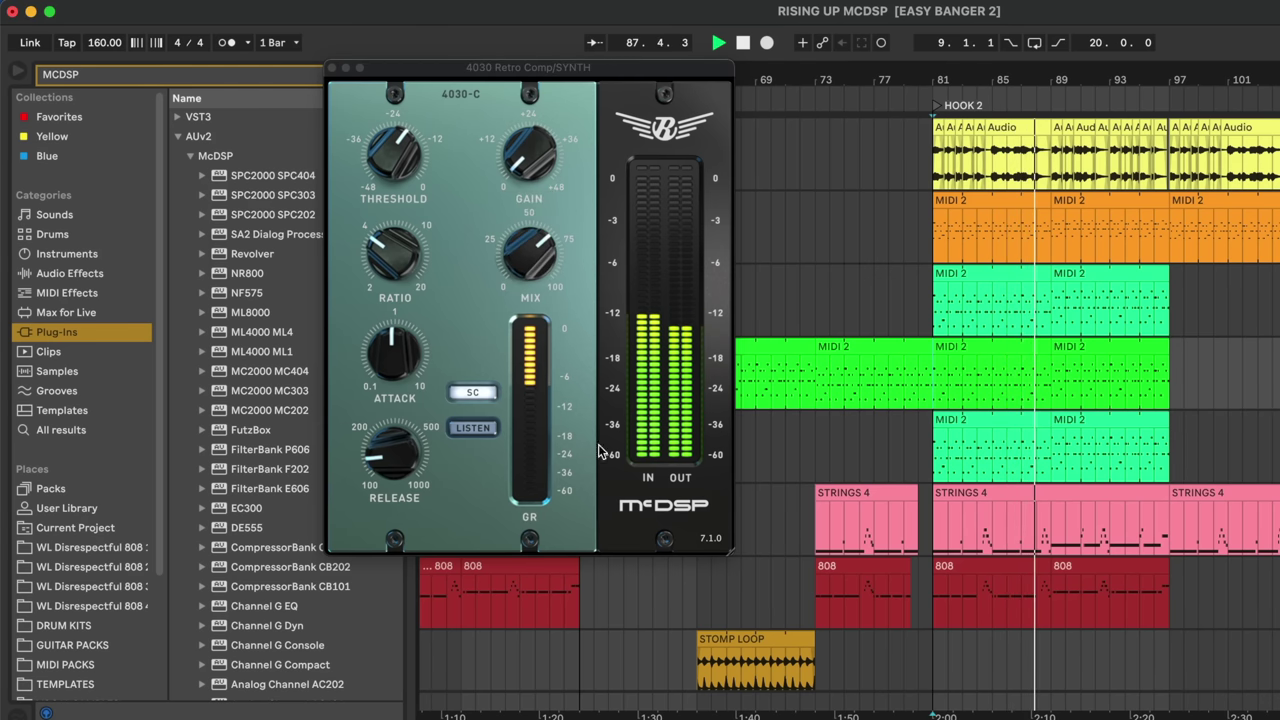
{"action": "left_click_drag", "start_coordinate": [530, 252], "coordinate": [519, 305]}
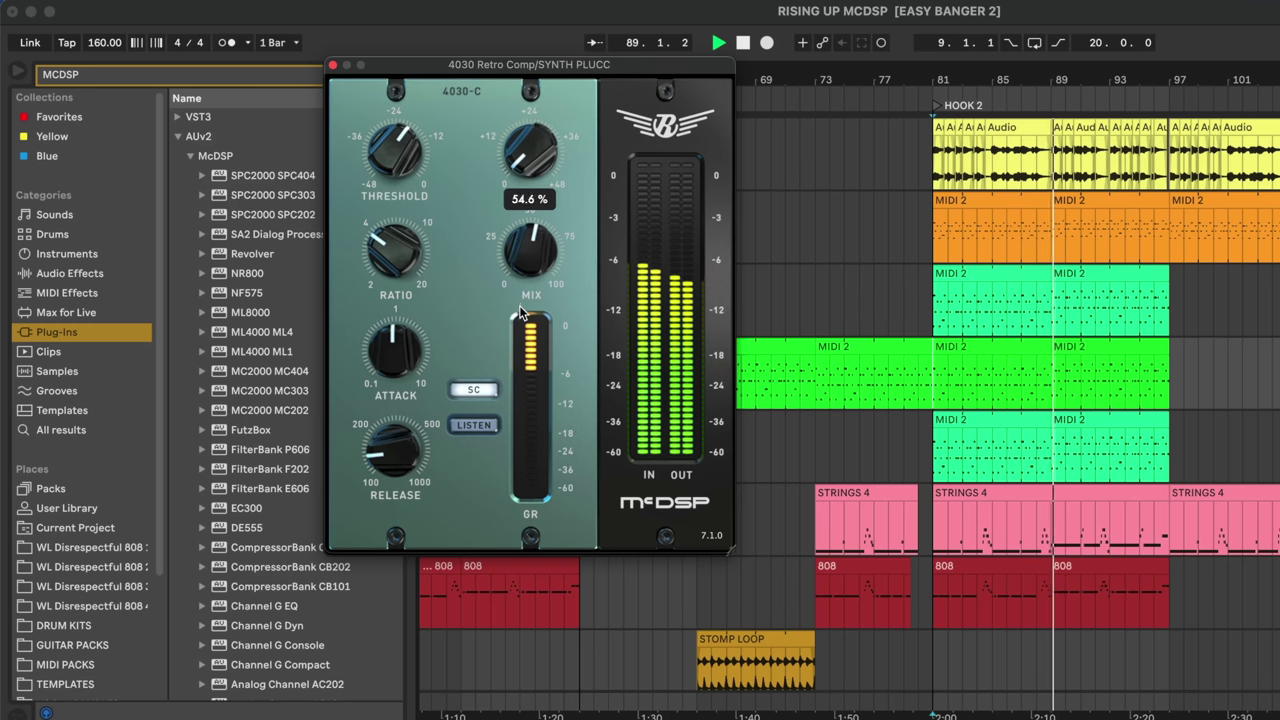
{"action": "left_click", "coordinate": [937, 321]}
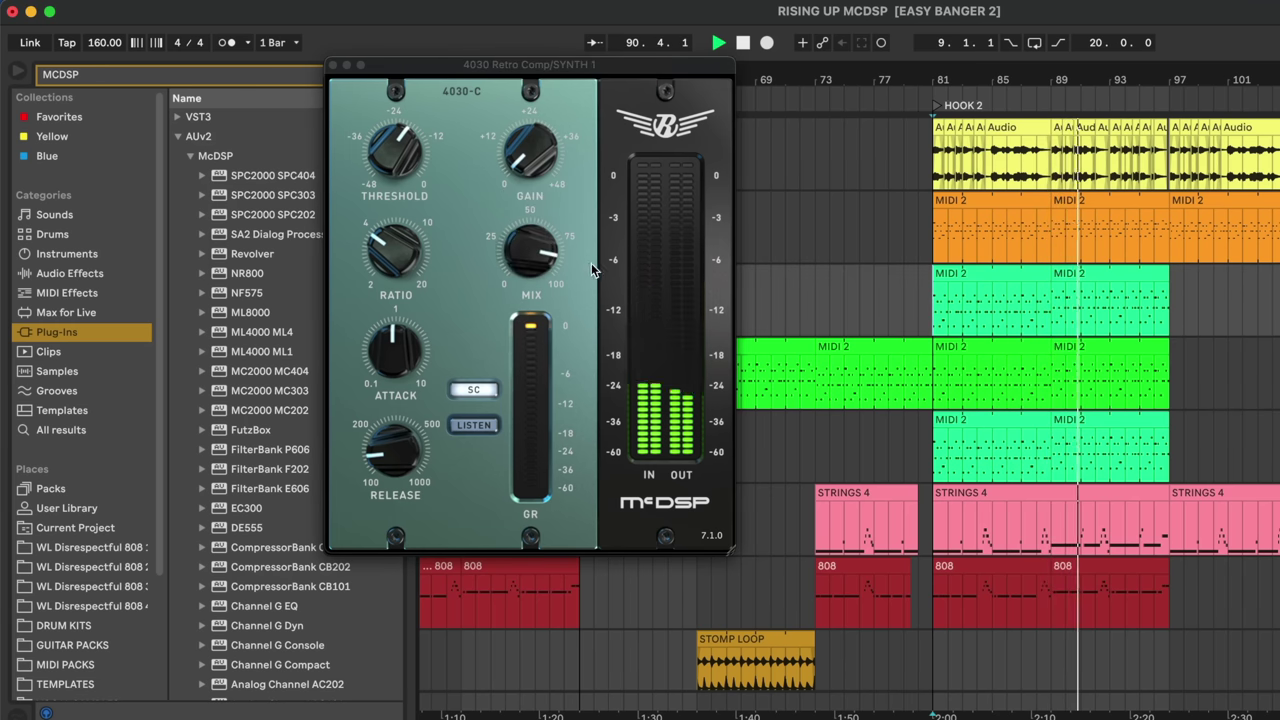
{"action": "left_click_drag", "start_coordinate": [530, 254], "coordinate": [505, 301]}
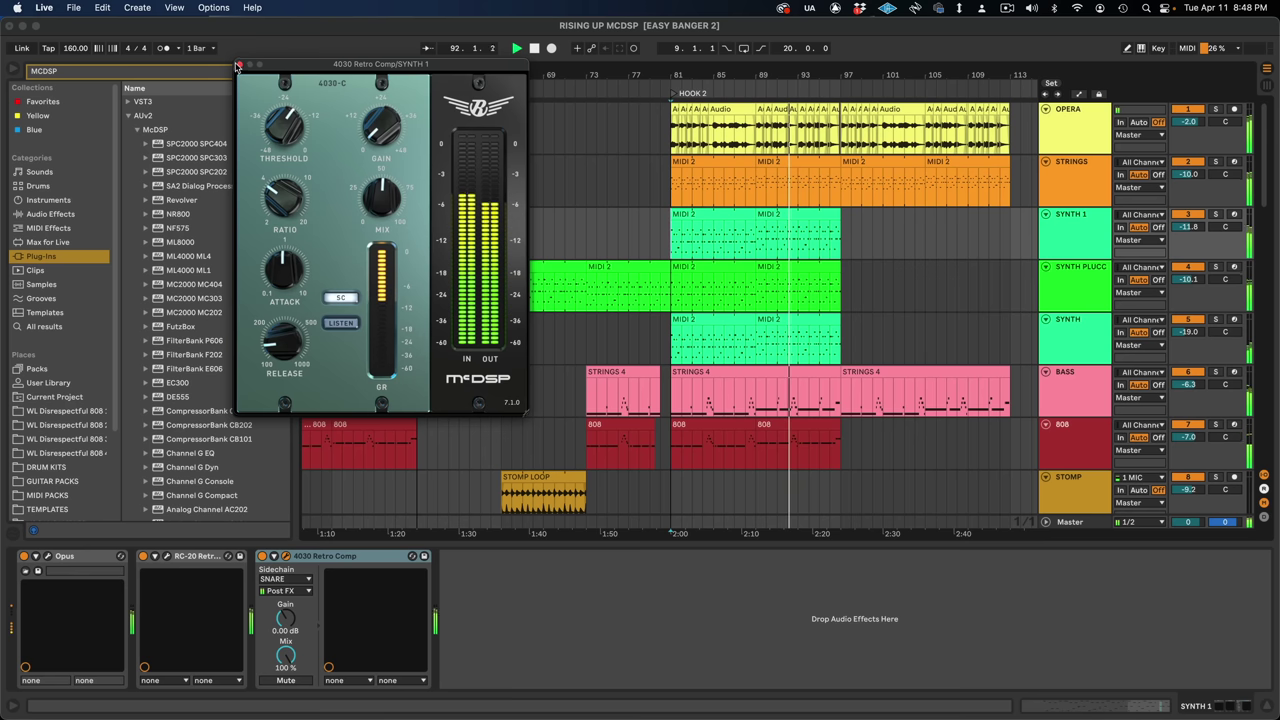
{"action": "left_click", "coordinate": [333, 64]}
{"action": "left_click", "coordinate": [240, 66]}
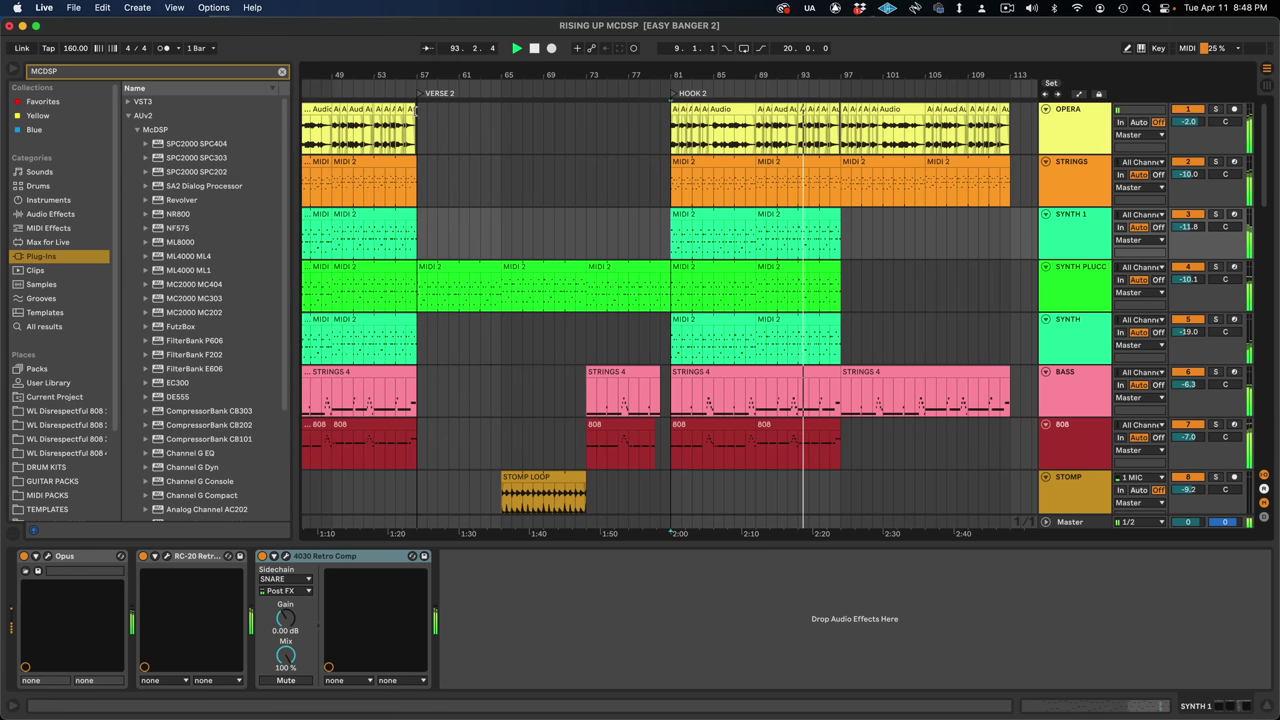
{"action": "left_click", "coordinate": [665, 188]}
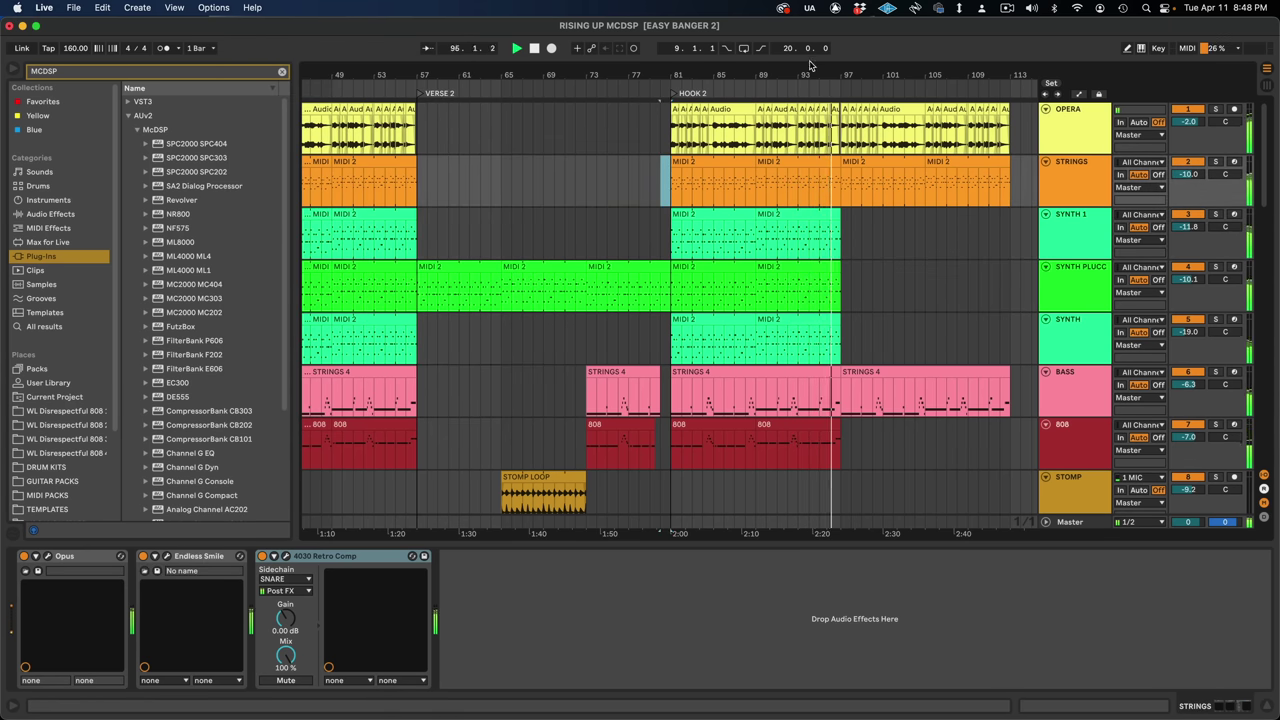
Lower the overall output of the OTT on the teal audio track to about -14.9 dB during playback.
{"action": "scroll", "coordinate": [800, 240], "scroll_direction": "down", "scroll_amount": 5}
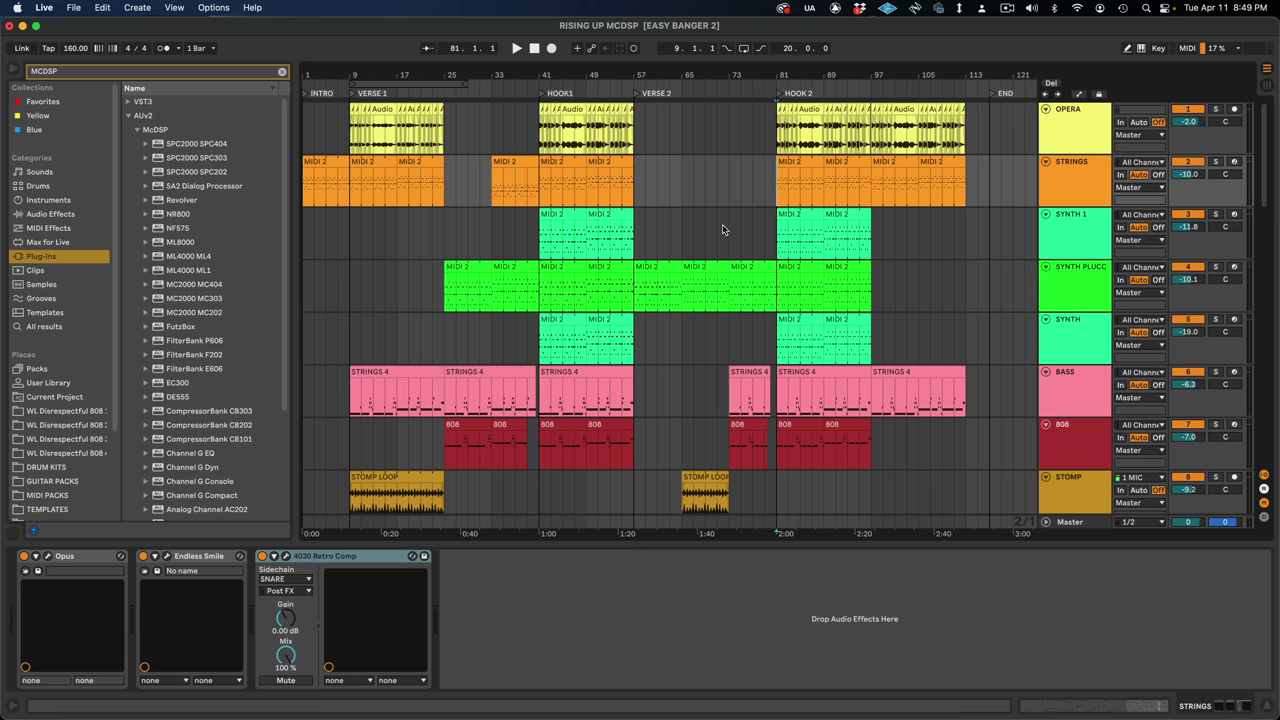
{"action": "scroll", "coordinate": [720, 235], "scroll_direction": "down", "scroll_amount": 8}
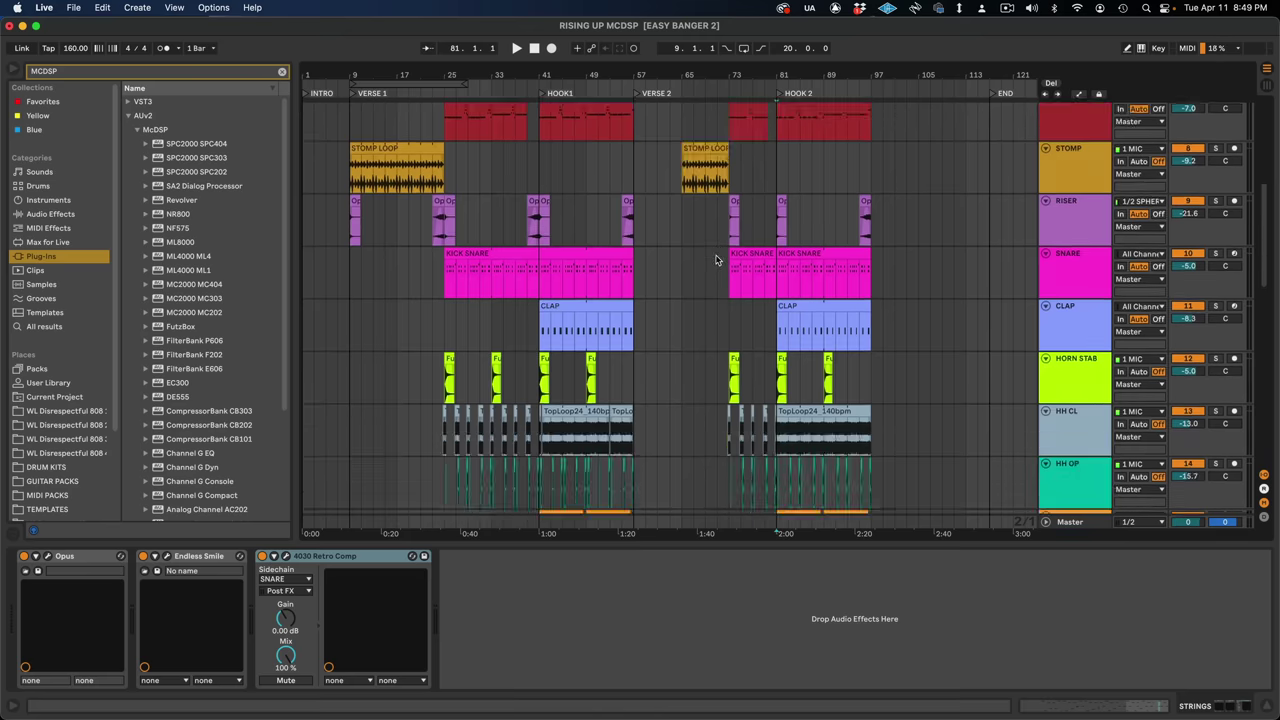
{"action": "scroll", "coordinate": [716, 260], "scroll_direction": "down", "scroll_amount": 15}
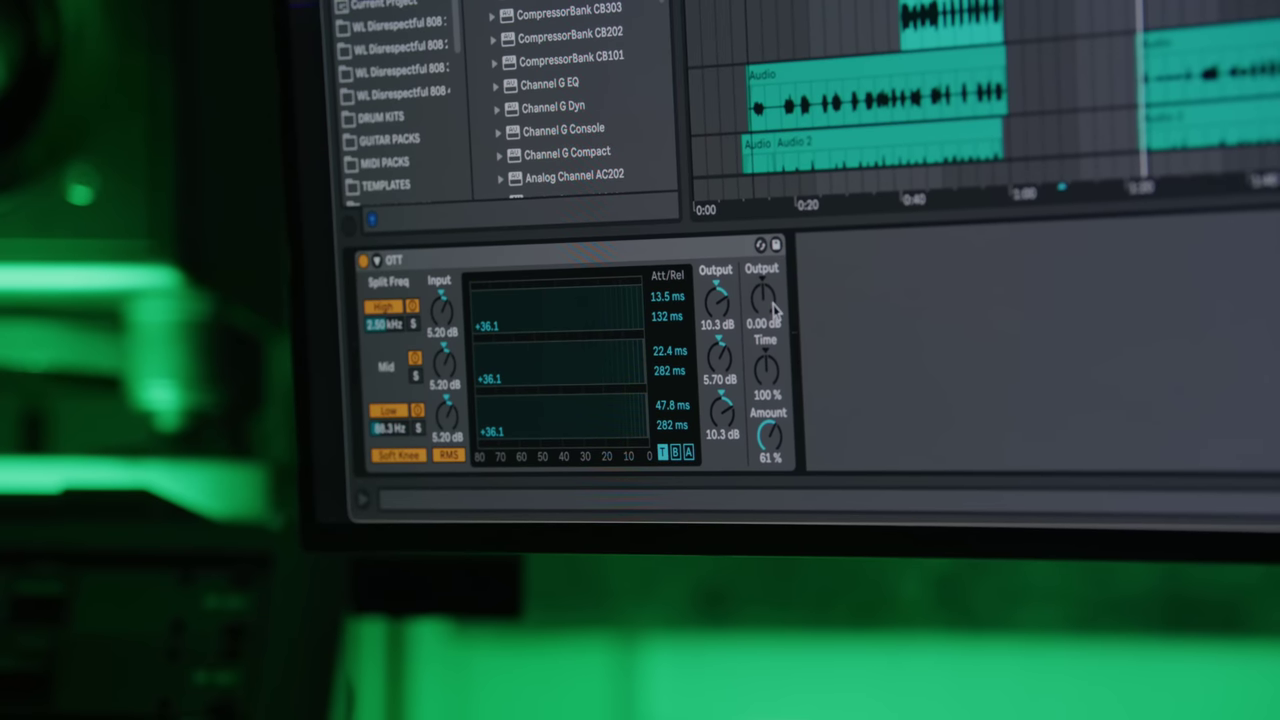
{"action": "left_click_drag", "start_coordinate": [770, 306], "coordinate": [762, 343]}
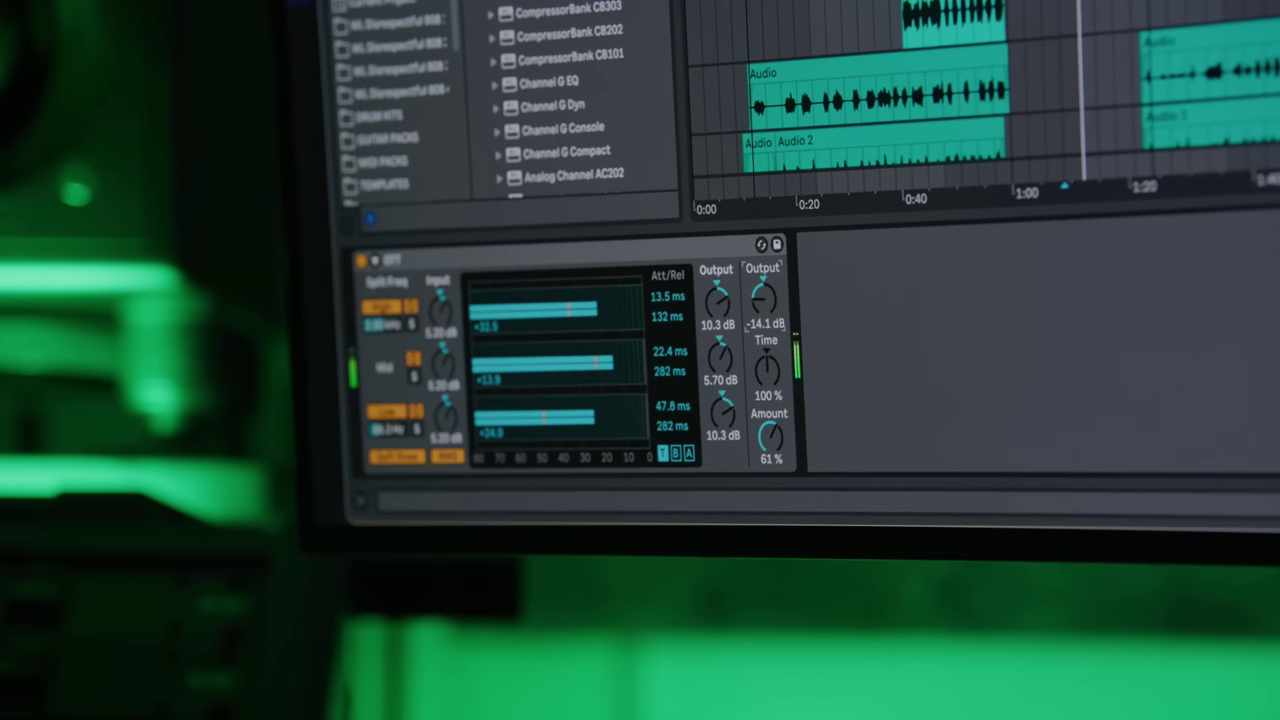
{"action": "left_click_drag", "start_coordinate": [762, 308], "coordinate": [762, 317]}
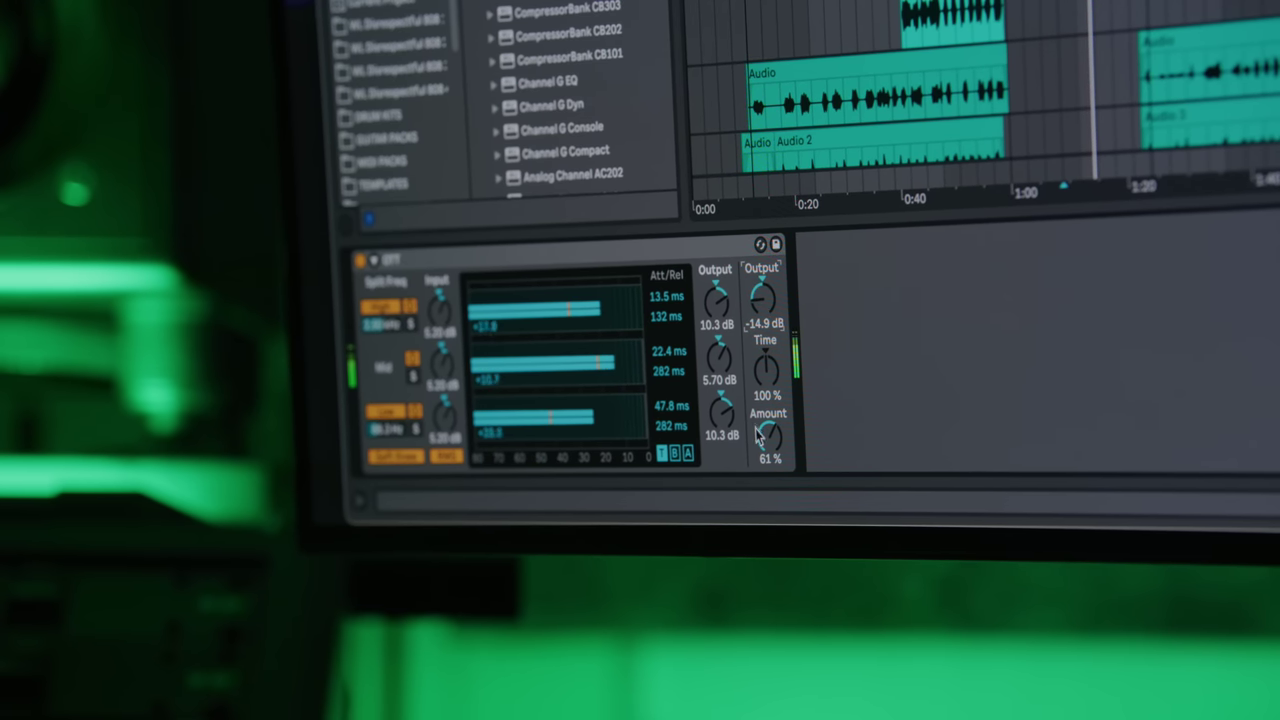
Raise the OTT's amount to 100 % and lower its overall output slightly during playback.
{"action": "left_click_drag", "start_coordinate": [760, 422], "coordinate": [760, 380]}
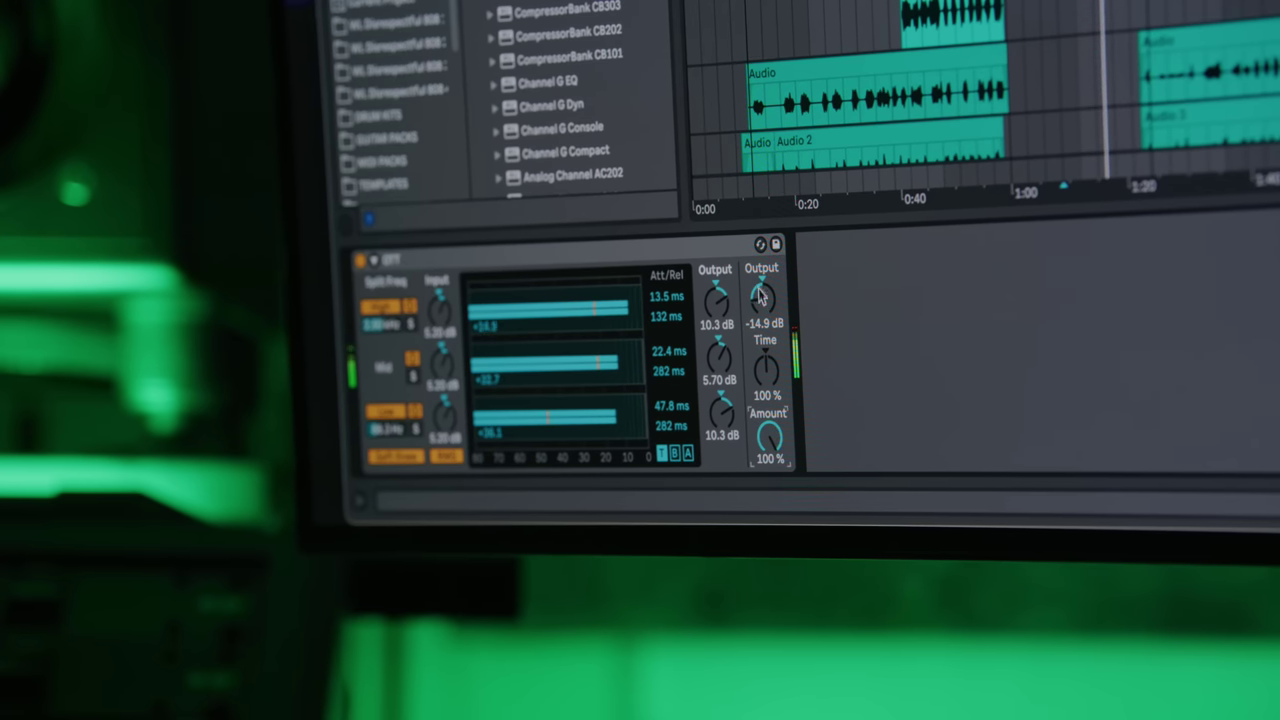
{"action": "left_click_drag", "start_coordinate": [762, 298], "coordinate": [763, 306]}
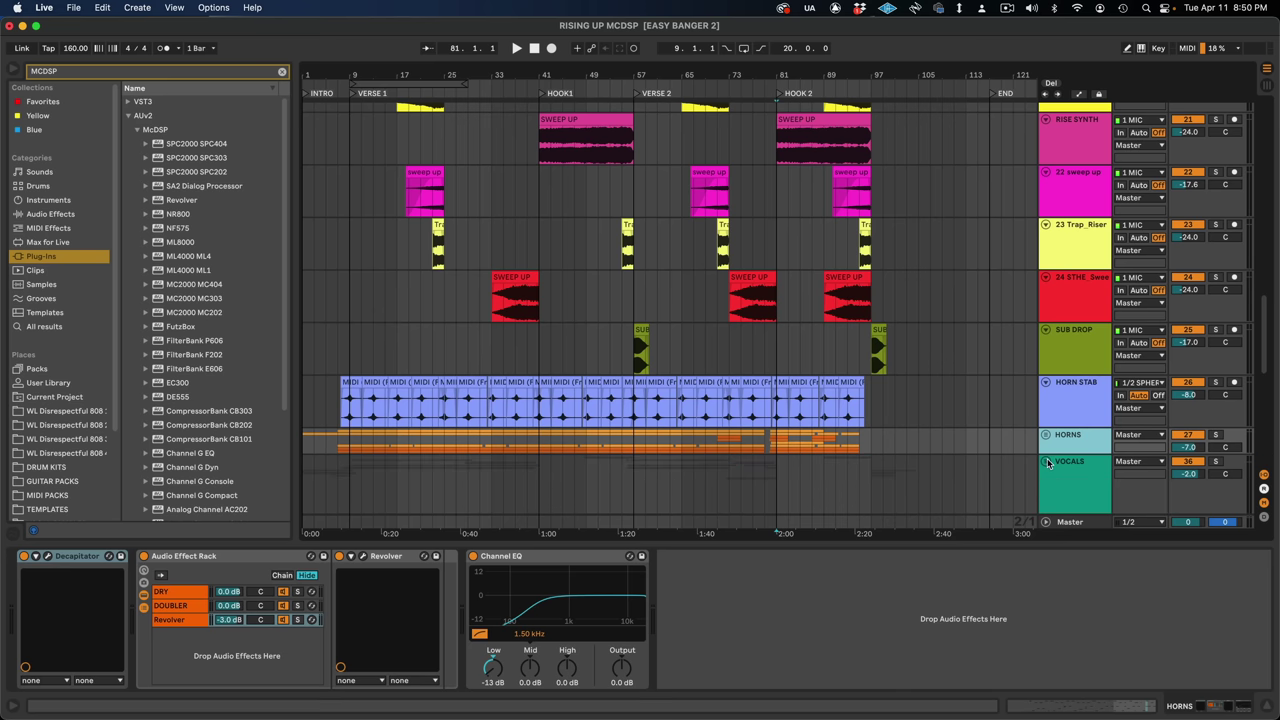
Go to the VOCALS tracks, play a vocal through its OTT, and compare the sound with the device bypassed and enabled.
{"action": "scroll", "coordinate": [810, 352], "scroll_direction": "down", "scroll_amount": 10}
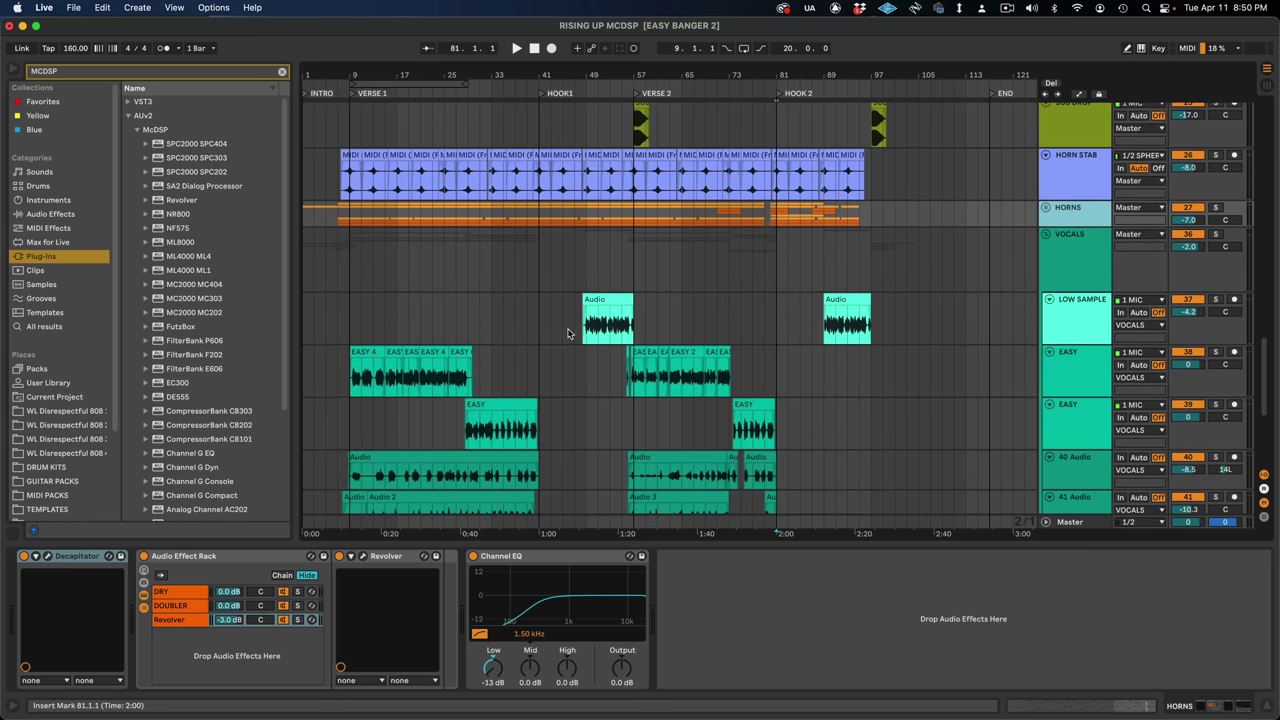
{"action": "left_click", "coordinate": [567, 333]}
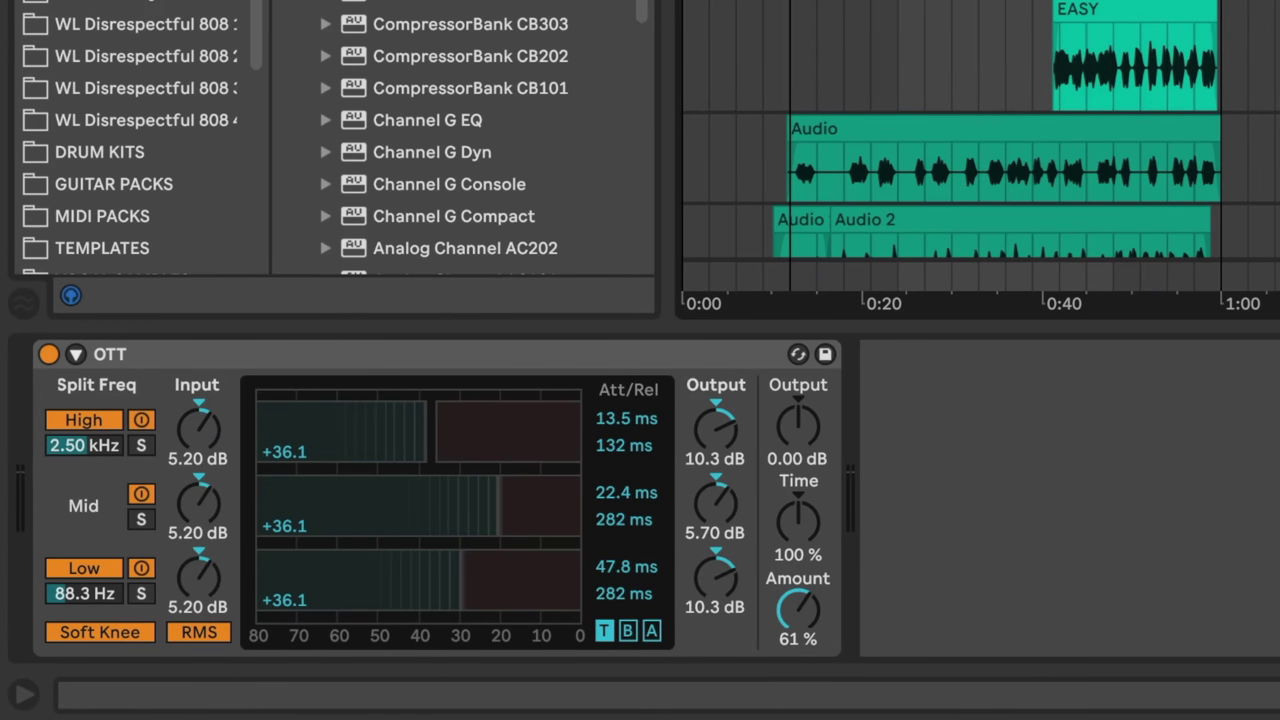
{"action": "key", "text": "space"}
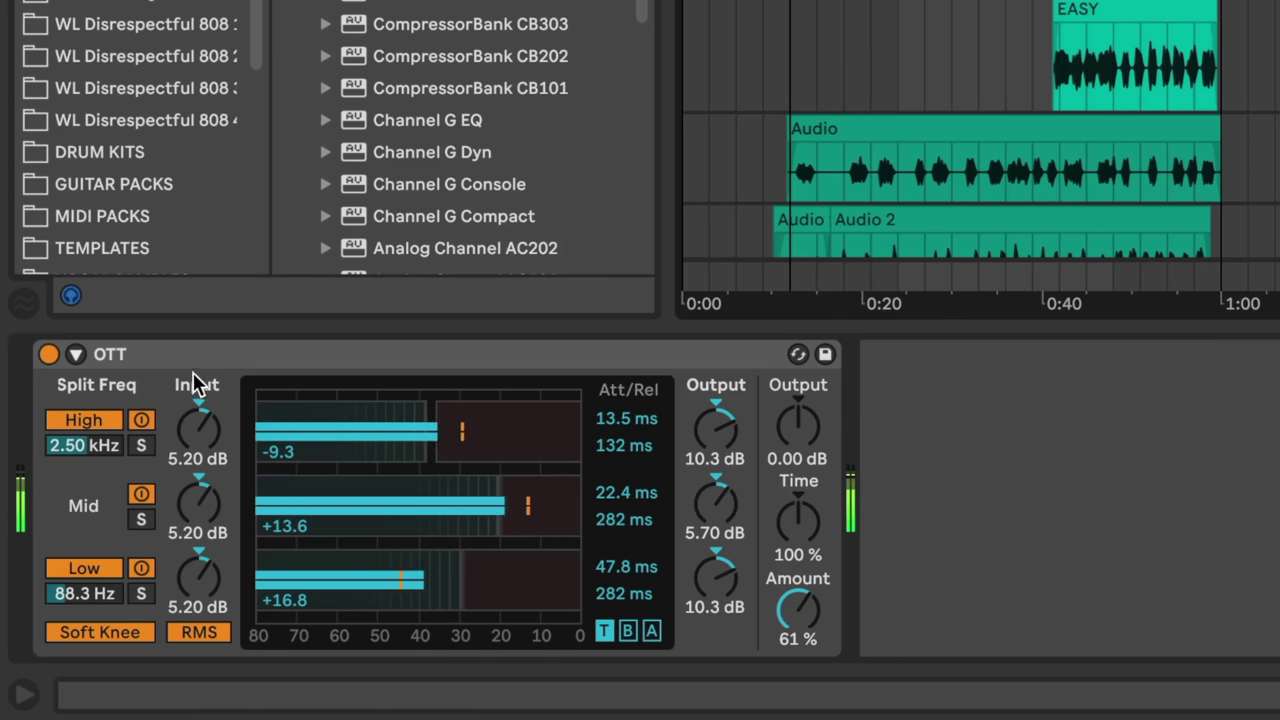
{"action": "left_click", "coordinate": [47, 355]}
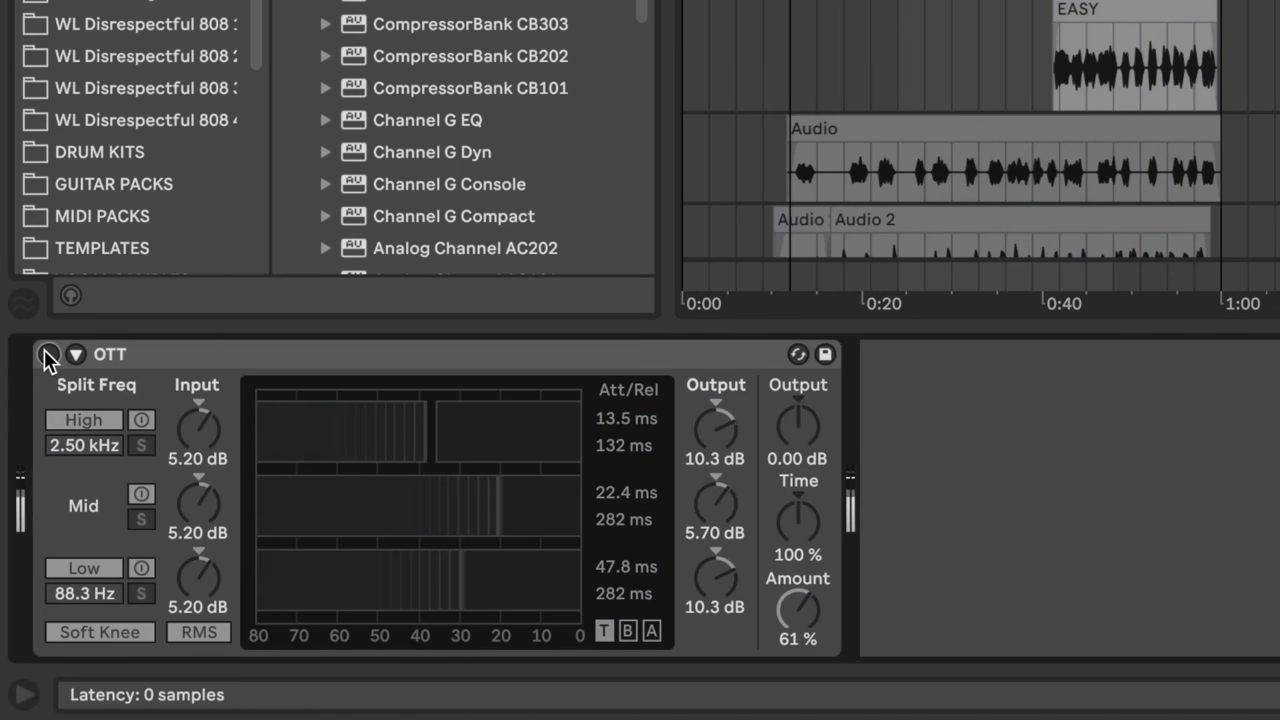
{"action": "left_click", "coordinate": [47, 355]}
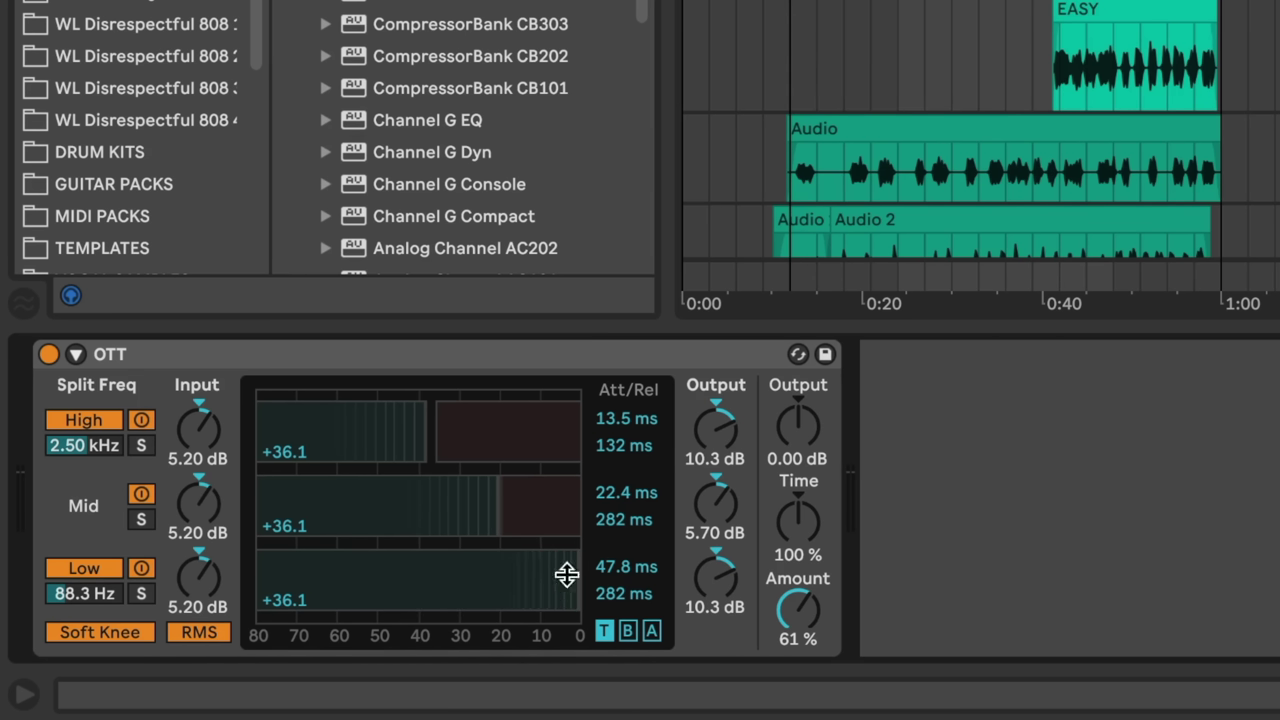
Move the OTT's low, mid and high band thresholds up to about 0 dB and lower the overall output to about -11.1 dB.
{"action": "left_click_drag", "start_coordinate": [489, 530], "coordinate": [579, 505]}
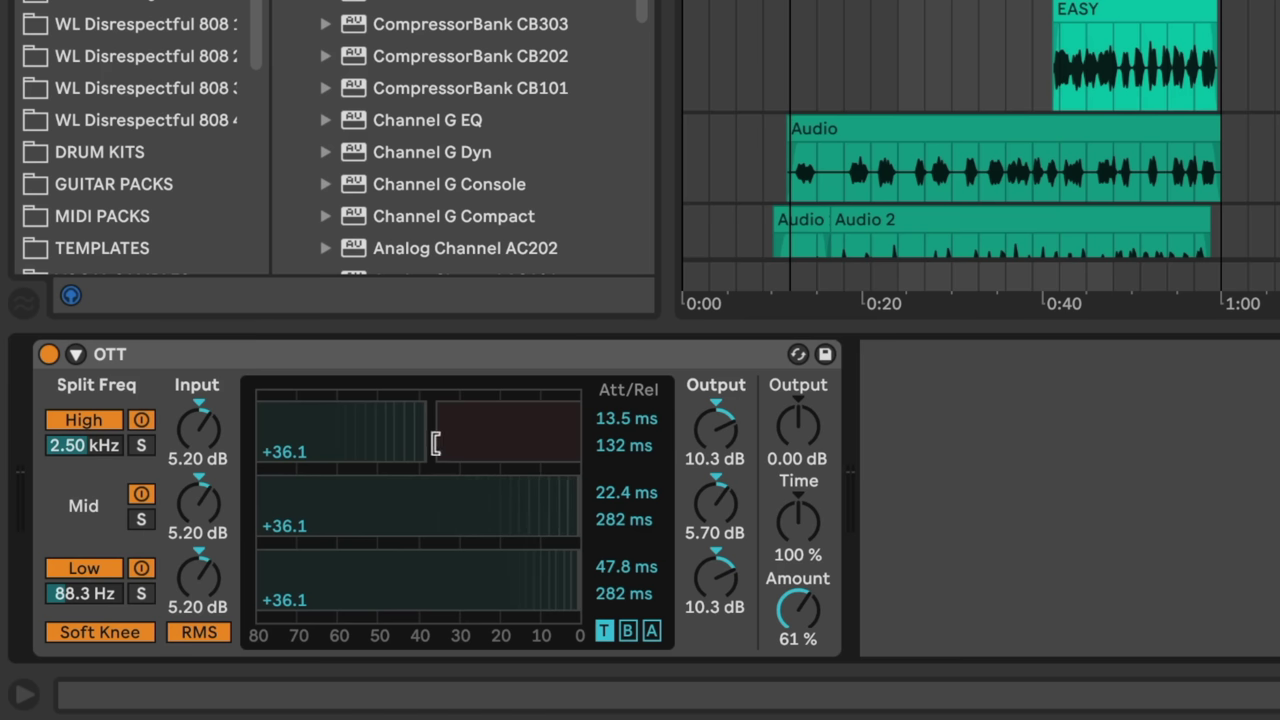
{"action": "left_click_drag", "start_coordinate": [432, 430], "coordinate": [580, 430]}
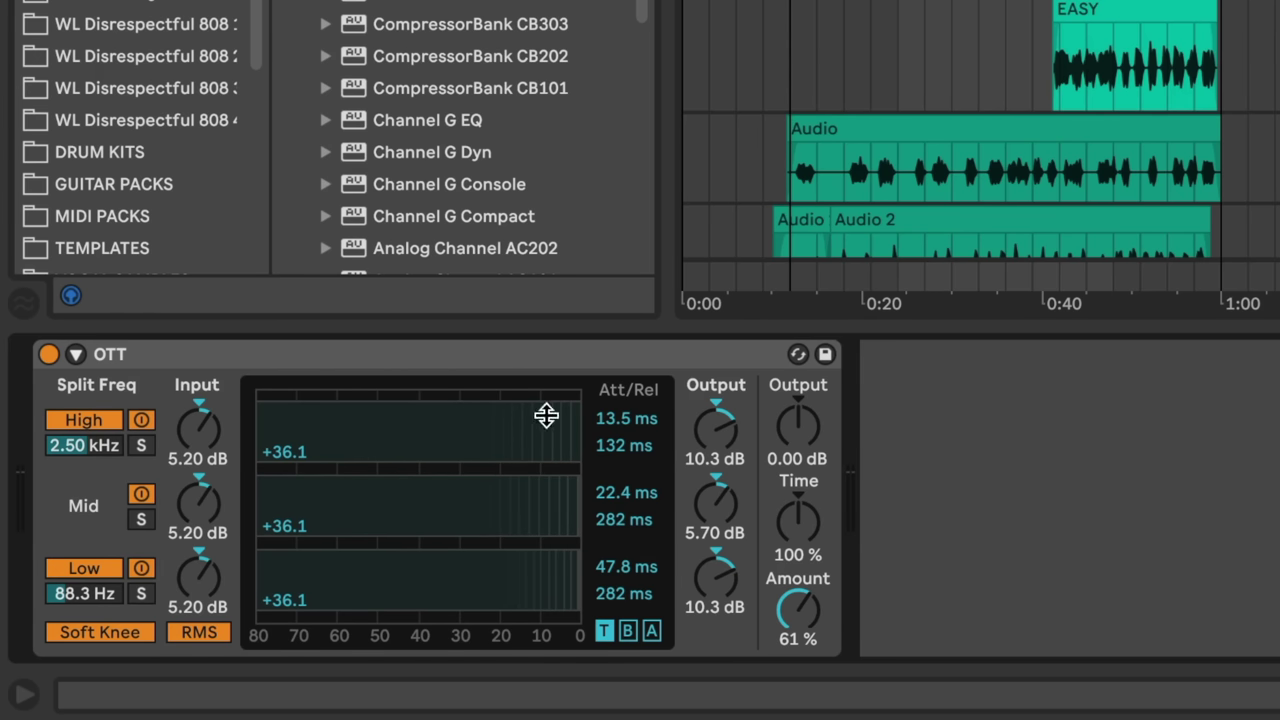
{"action": "left_click_drag", "start_coordinate": [818, 433], "coordinate": [818, 478]}
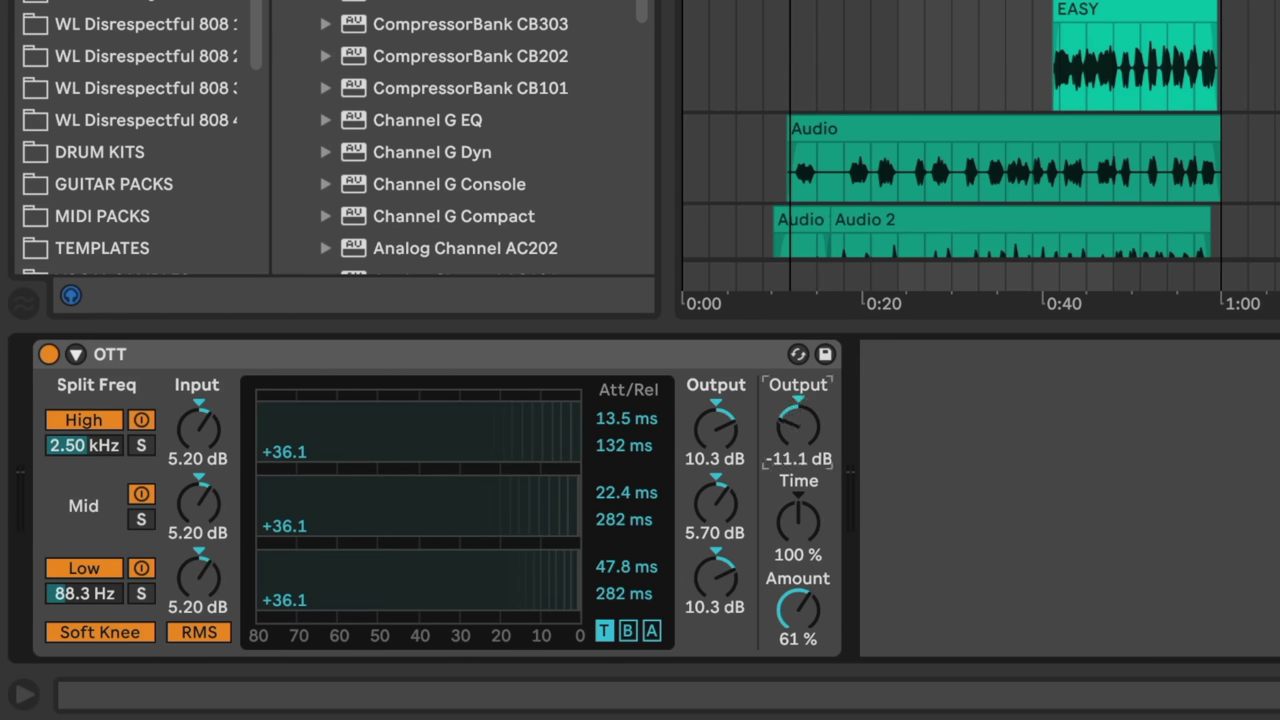
During playback, raise the OTT's amount to 100 % and lower its overall output to about -16.8 dB.
{"action": "key", "text": "space"}
{"action": "left_click_drag", "start_coordinate": [795, 427], "coordinate": [795, 440]}
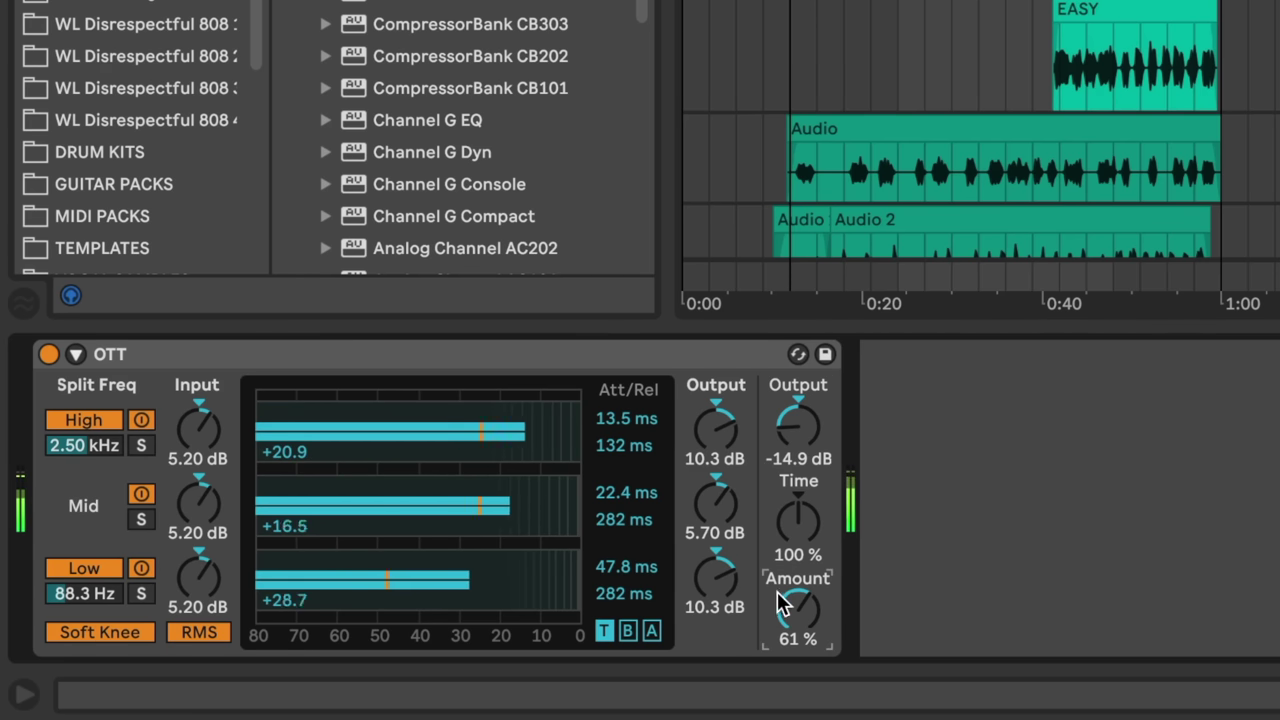
{"action": "left_click_drag", "start_coordinate": [790, 603], "coordinate": [790, 560]}
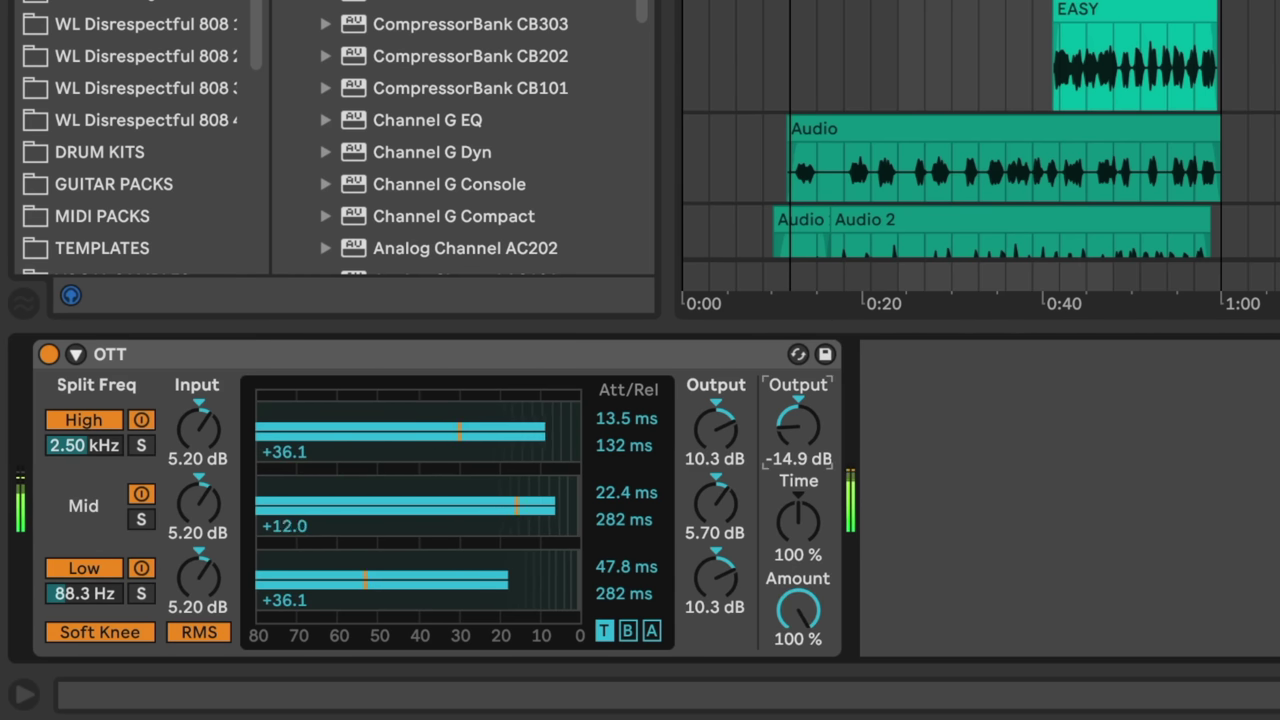
{"action": "left_click_drag", "start_coordinate": [797, 427], "coordinate": [795, 446]}
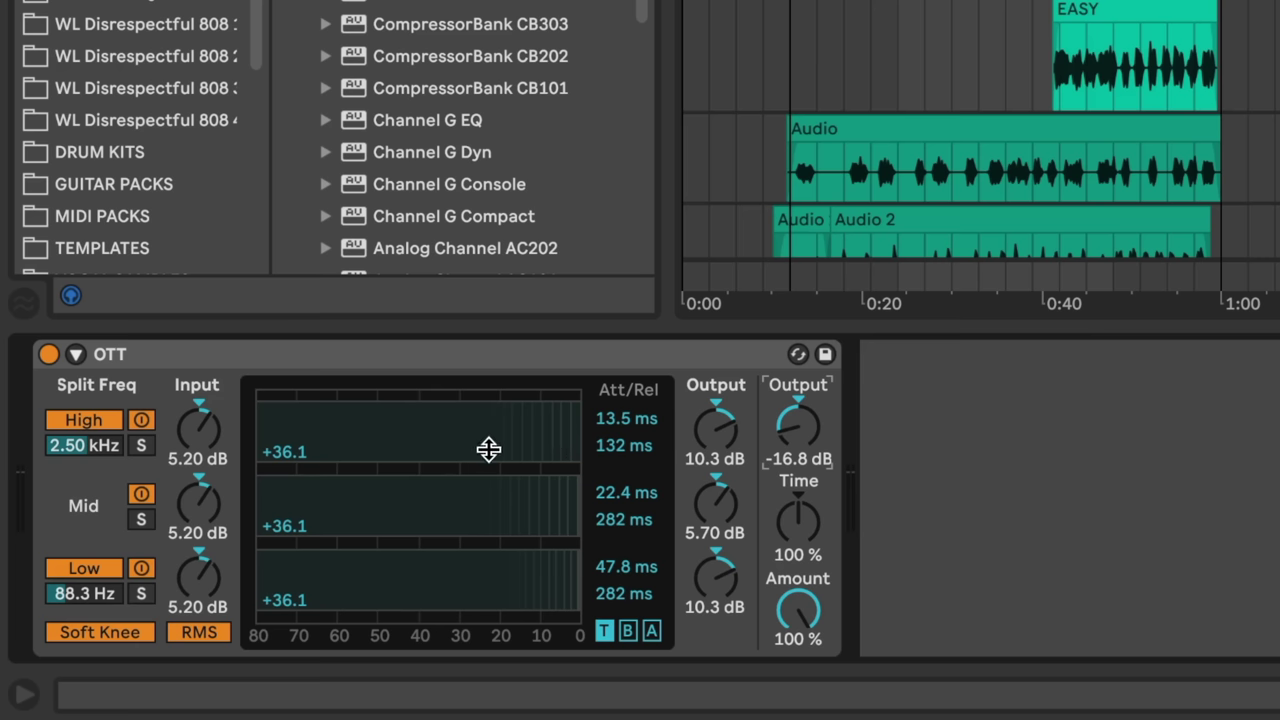
Bring the OTT's upward and downward thresholds to about -25 dB on the high and mid bands and -23 dB on the low band.
{"action": "left_click", "coordinate": [290, 358]}
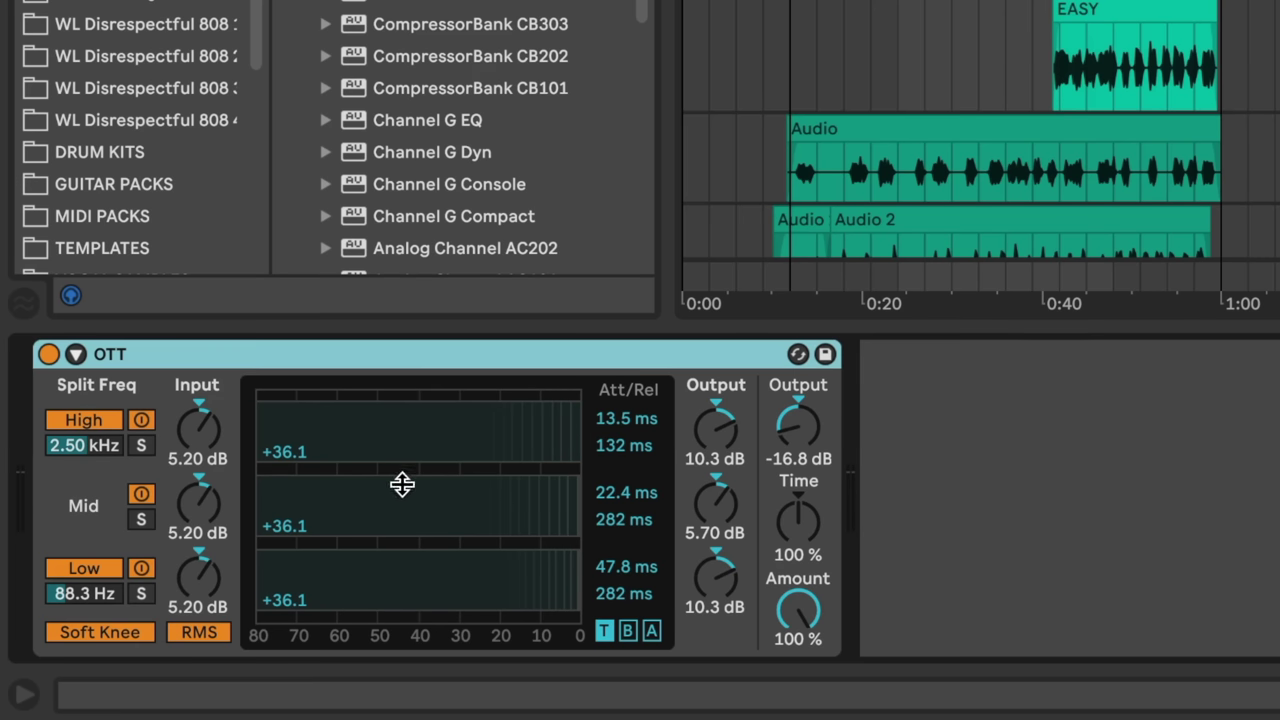
{"action": "left_click_drag", "start_coordinate": [575, 588], "coordinate": [486, 588]}
{"action": "left_click_drag", "start_coordinate": [575, 575], "coordinate": [492, 575]}
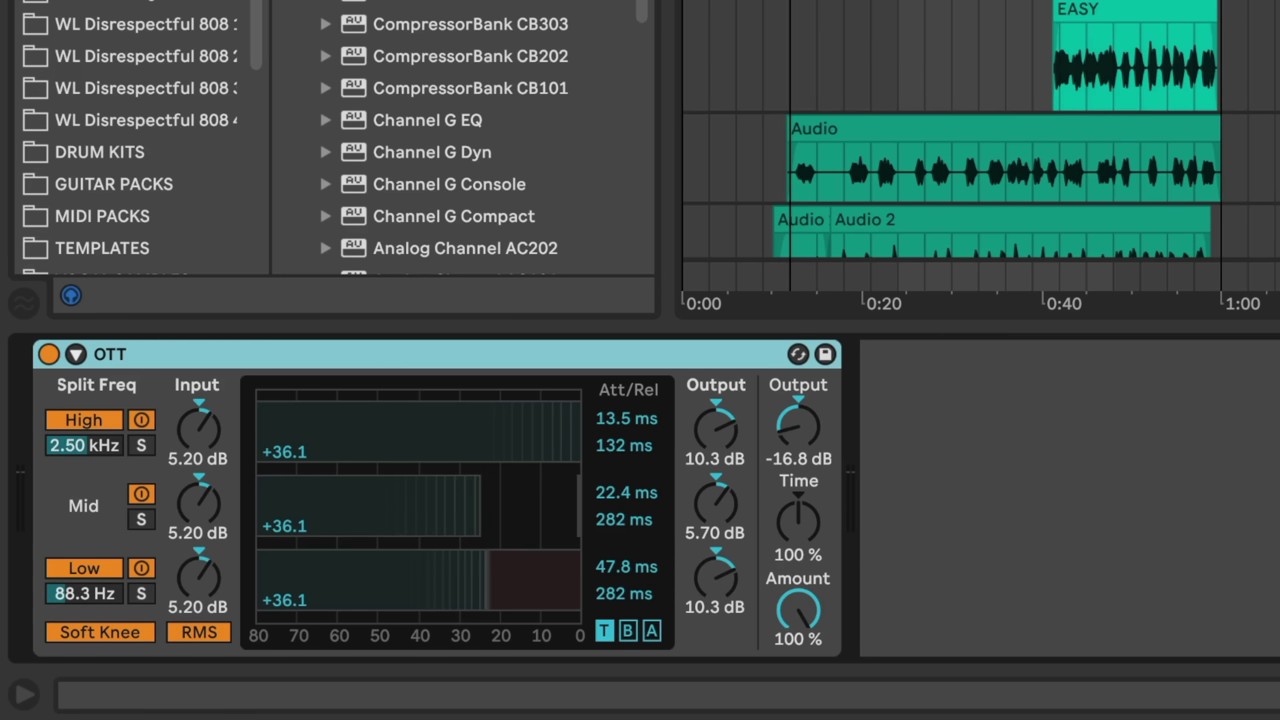
{"action": "left_click_drag", "start_coordinate": [578, 505], "coordinate": [494, 505]}
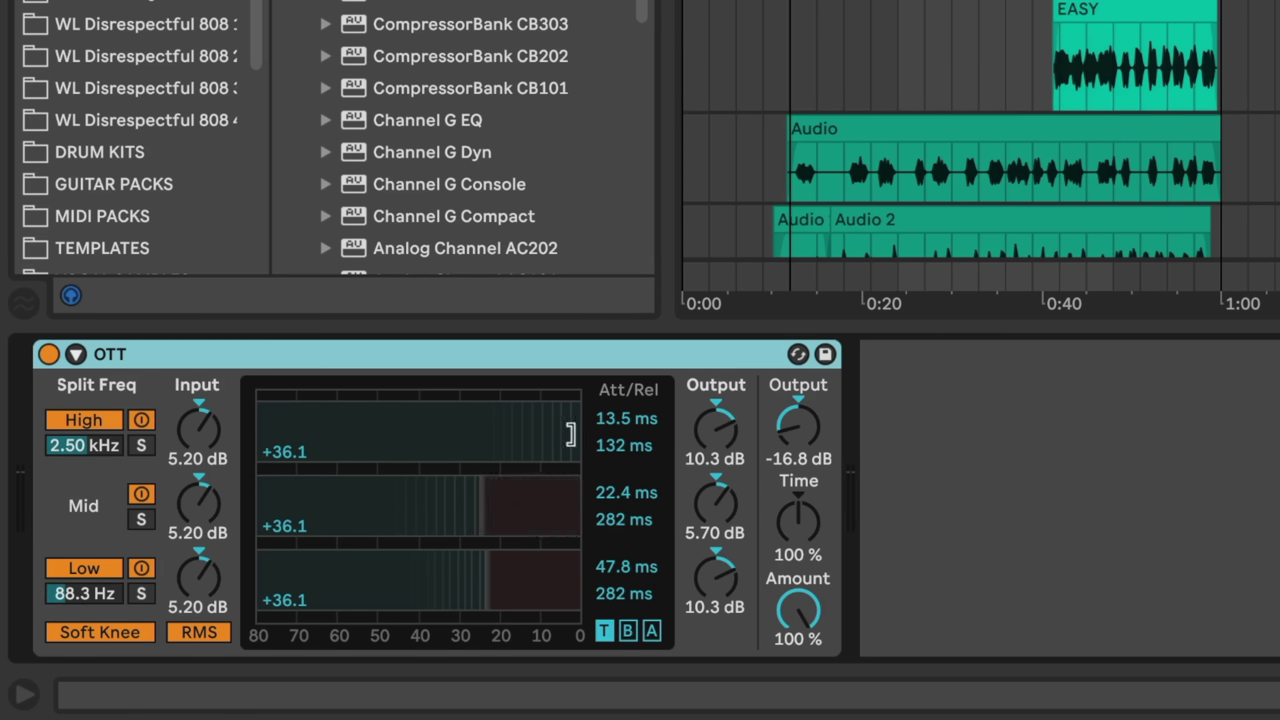
{"action": "left_click_drag", "start_coordinate": [570, 433], "coordinate": [470, 433]}
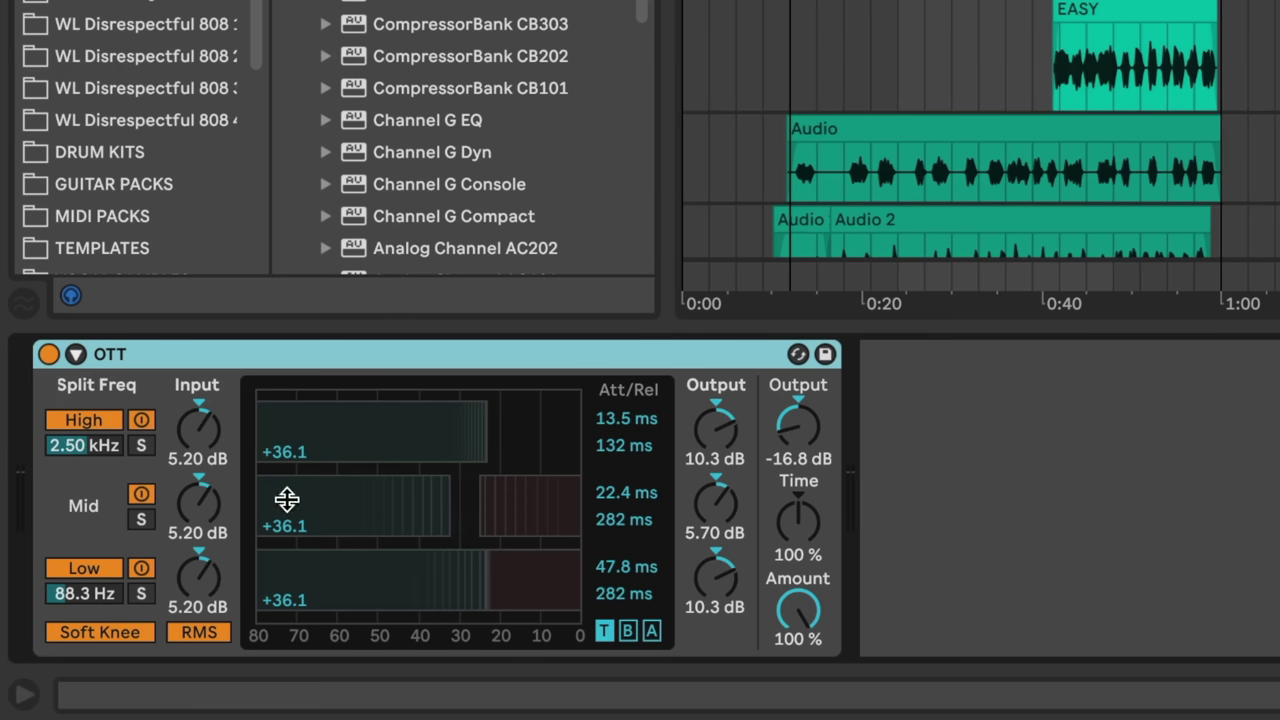
{"action": "left_click_drag", "start_coordinate": [441, 502], "coordinate": [480, 502]}
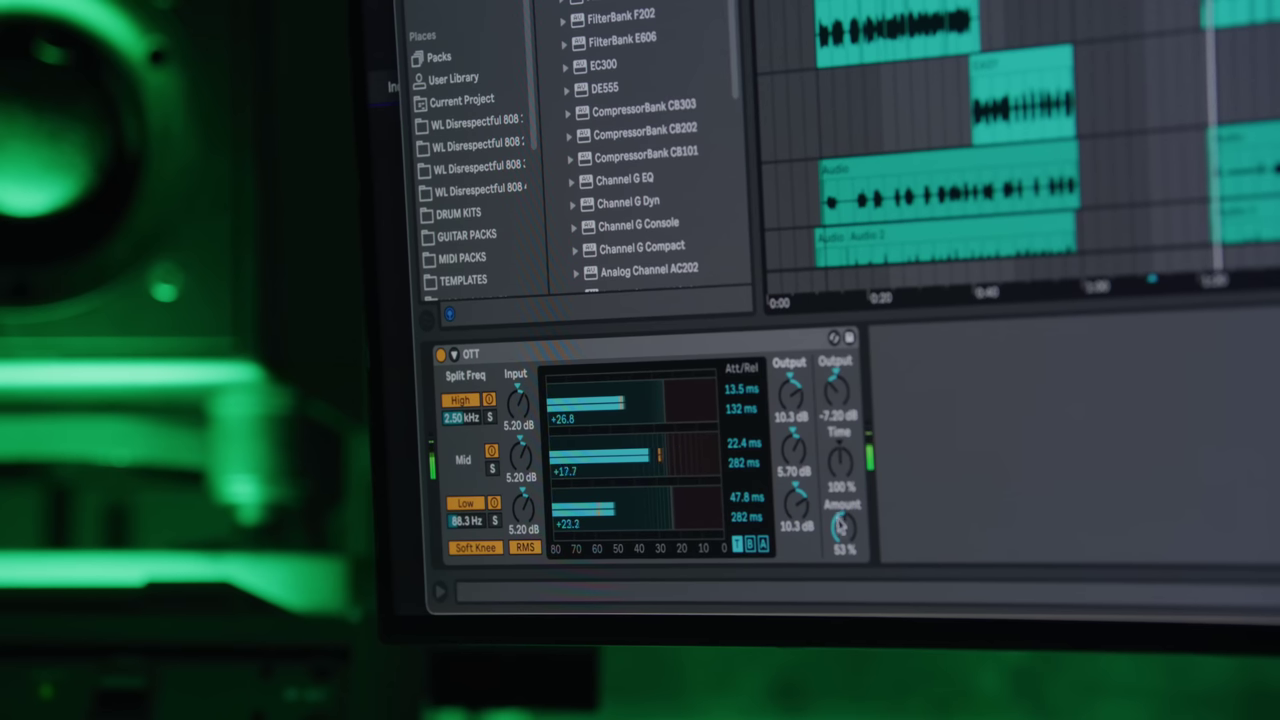
During playback, reduce the OTT's amount to 53 % and raise its overall output to about -7.20 dB.
{"action": "left_click_drag", "start_coordinate": [840, 530], "coordinate": [840, 480]}
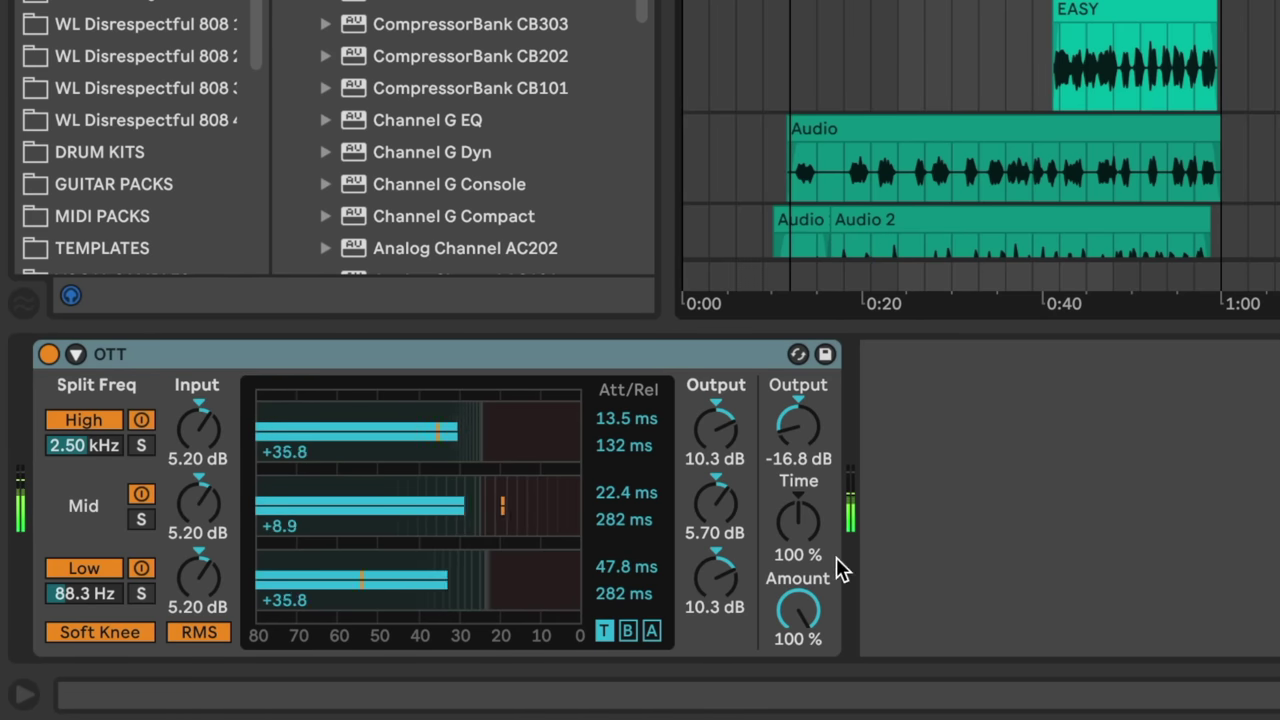
{"action": "mouse_move", "coordinate": [800, 600]}
{"action": "left_mouse_down"}
{"action": "mouse_move", "coordinate": [800, 640]}
{"action": "mouse_move", "coordinate": [798, 598]}
{"action": "left_mouse_up"}
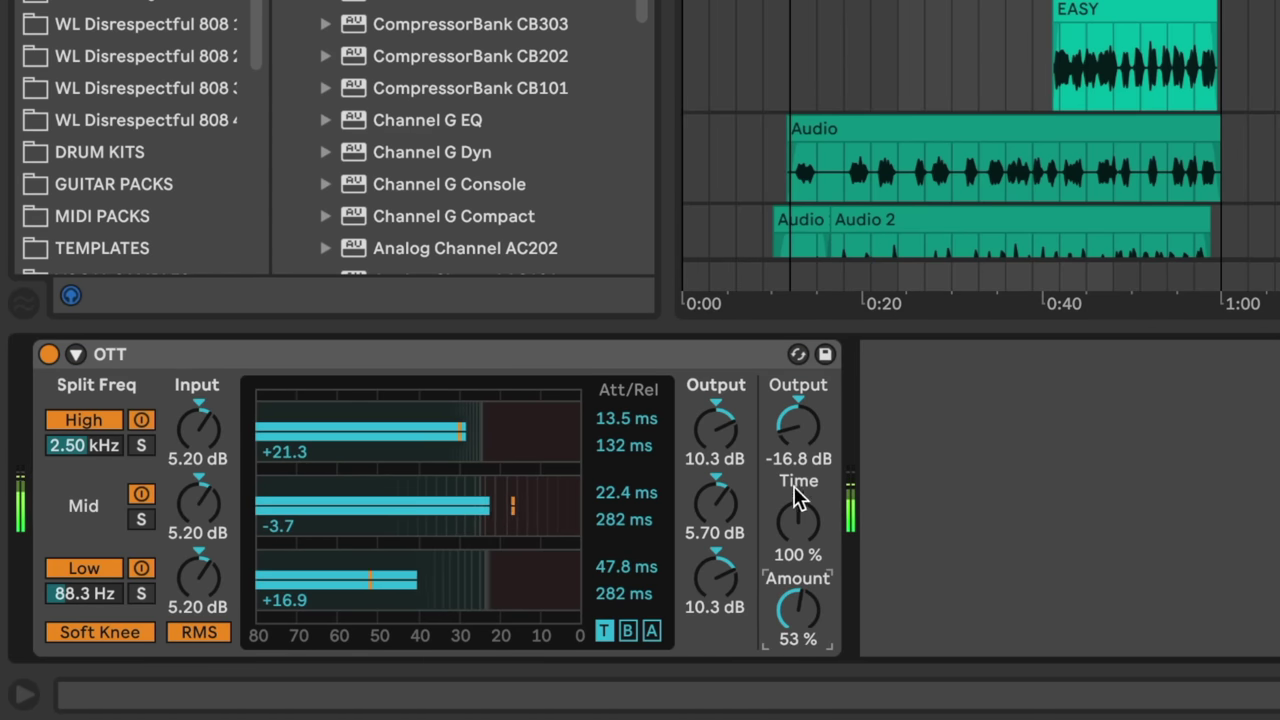
{"action": "left_click_drag", "start_coordinate": [798, 425], "coordinate": [798, 387]}
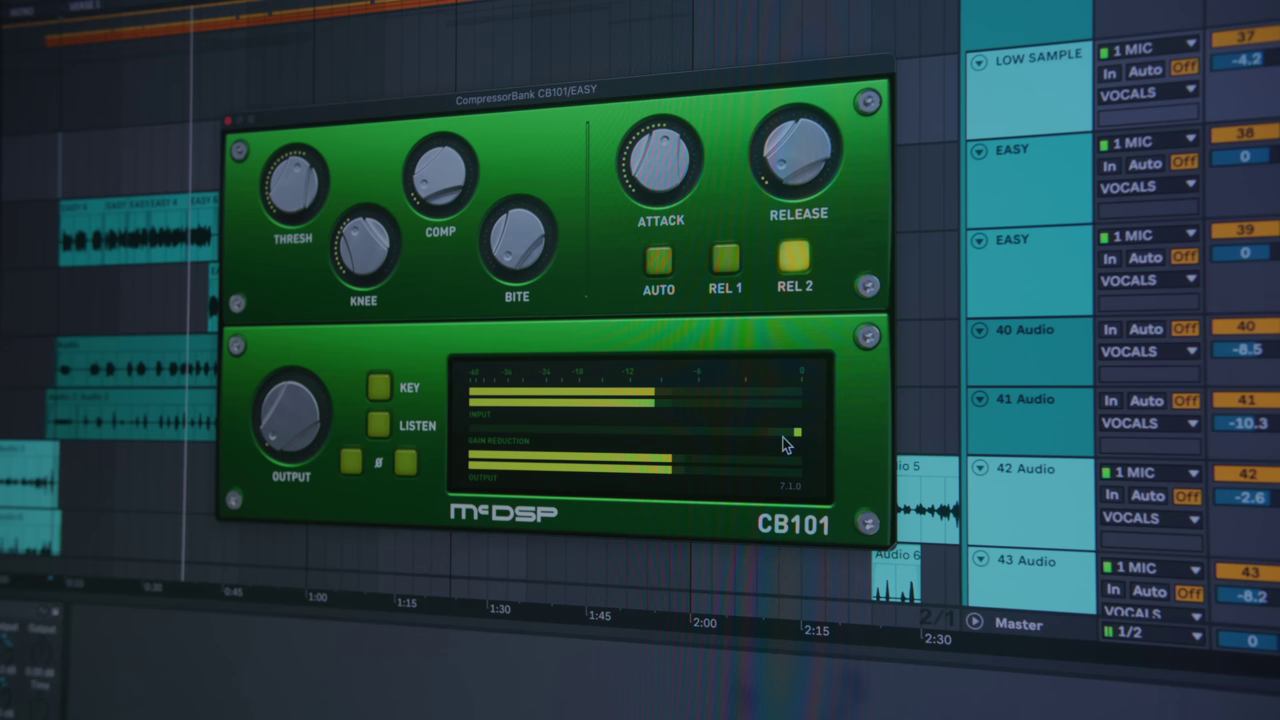
Choose SNARE as the sidechain source of the 4030 Retro Comp.
{"action": "mouse_move", "coordinate": [293, 438]}
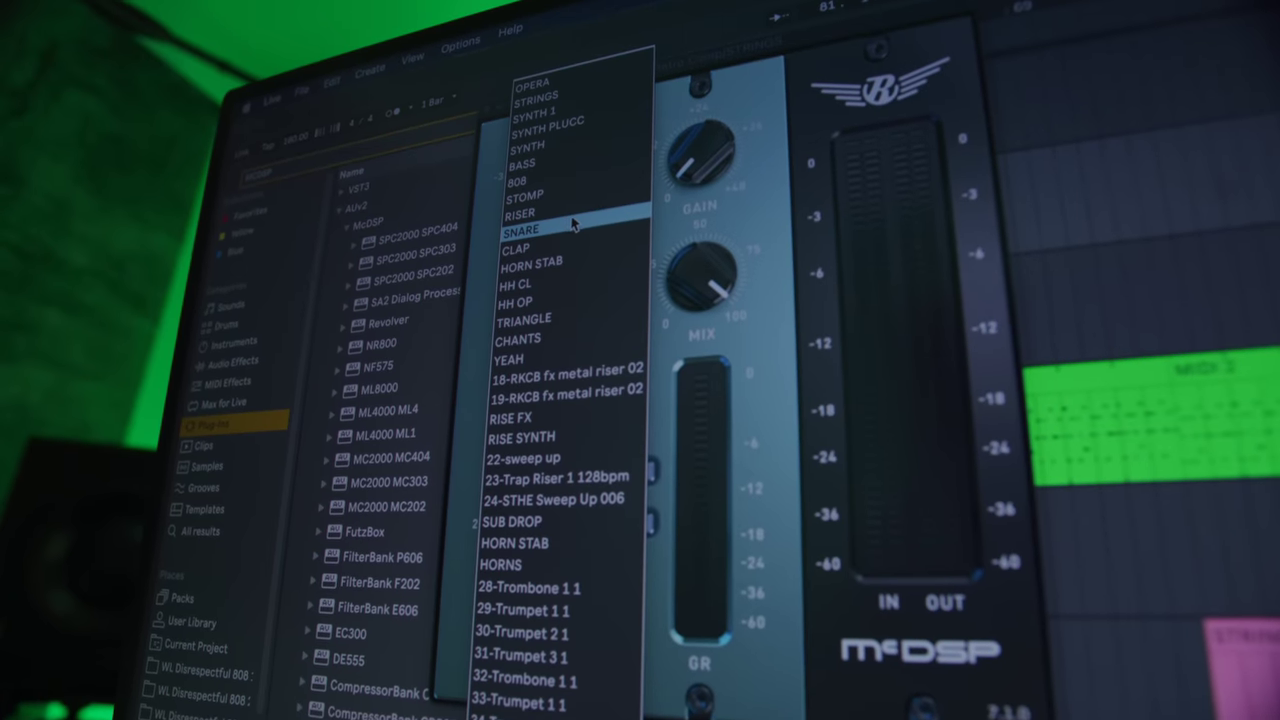
{"action": "left_click", "coordinate": [567, 246]}
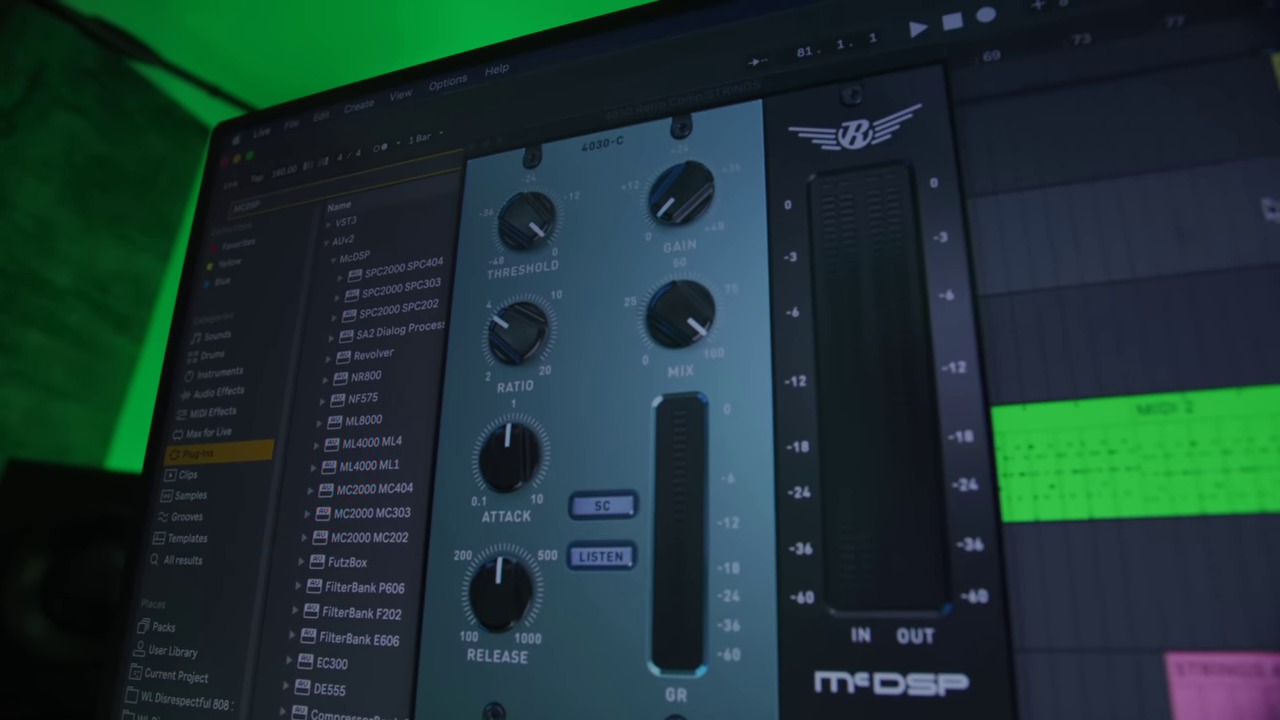